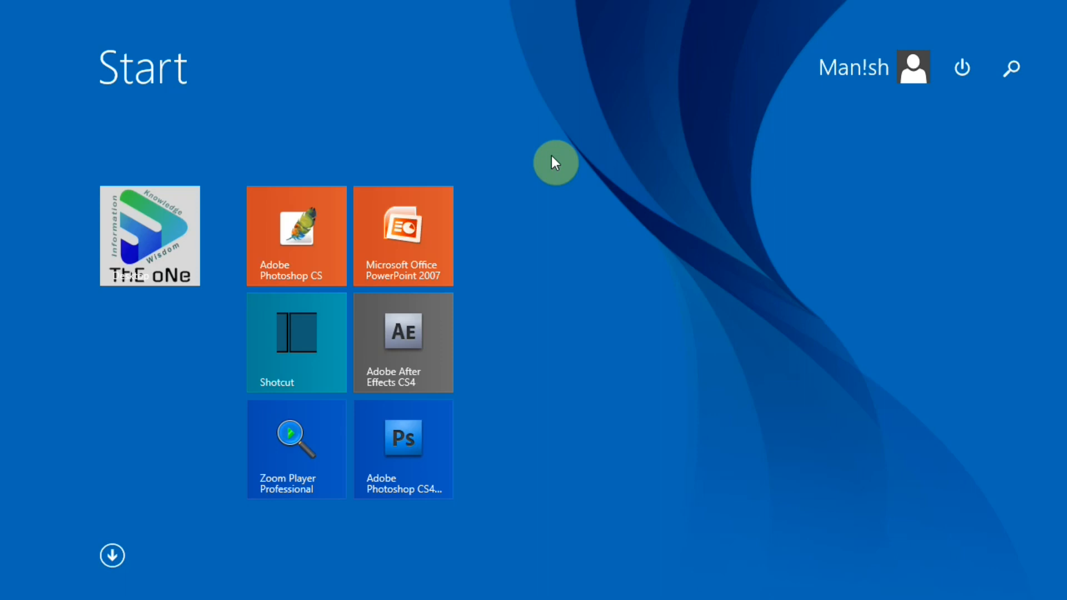
Step: Search for "excel 2007" and open Microsoft Office Excel 2007
{"action": "type", "text": "e"}
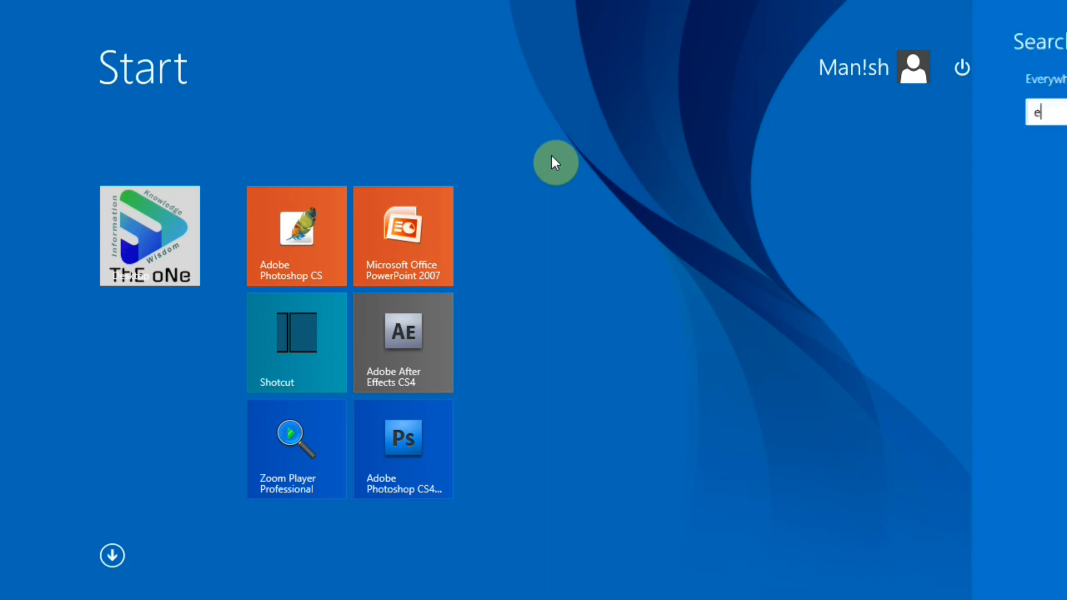
{"action": "type", "text": "xel"}
{"action": "key", "text": "BackSpace"}
{"action": "key", "text": "BackSpace"}
{"action": "key", "text": "BackSpace"}
{"action": "key", "text": "BackSpace"}
{"action": "type", "text": "e"}
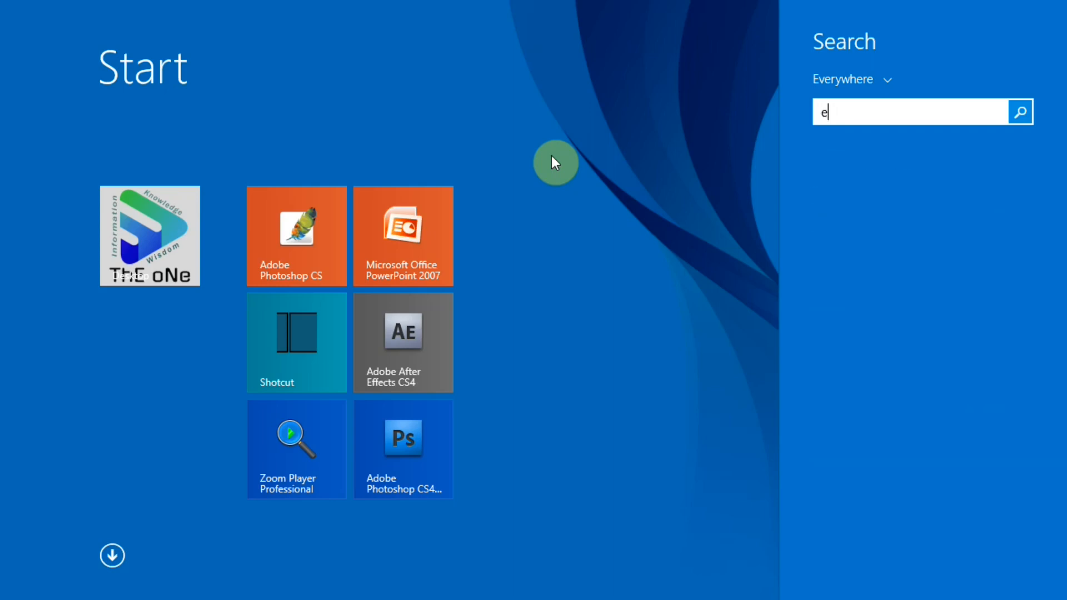
{"action": "type", "text": "xcel 2007"}
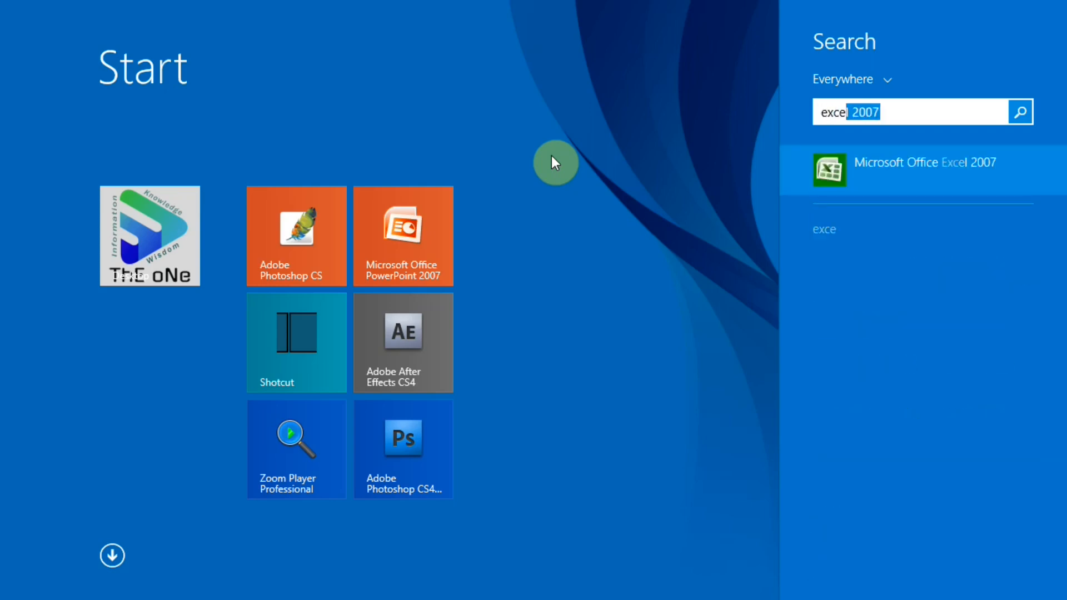
{"action": "key", "text": "Return"}
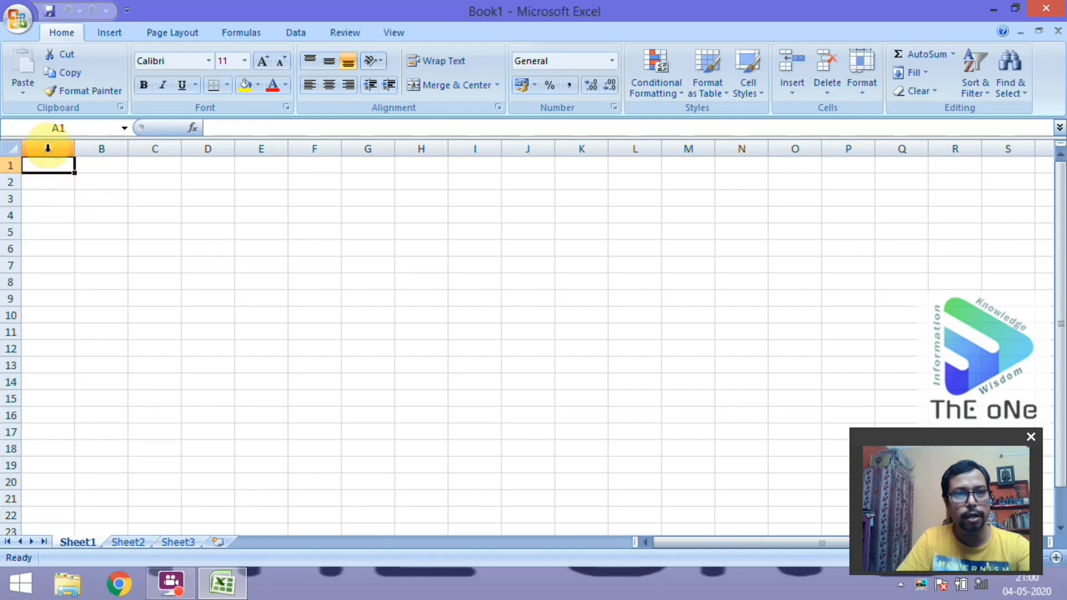
Step: Select rows 1, 2 and 3 one after another, finishing on row 1, to examine how rows are numbered
{"action": "left_click", "coordinate": [9, 167]}
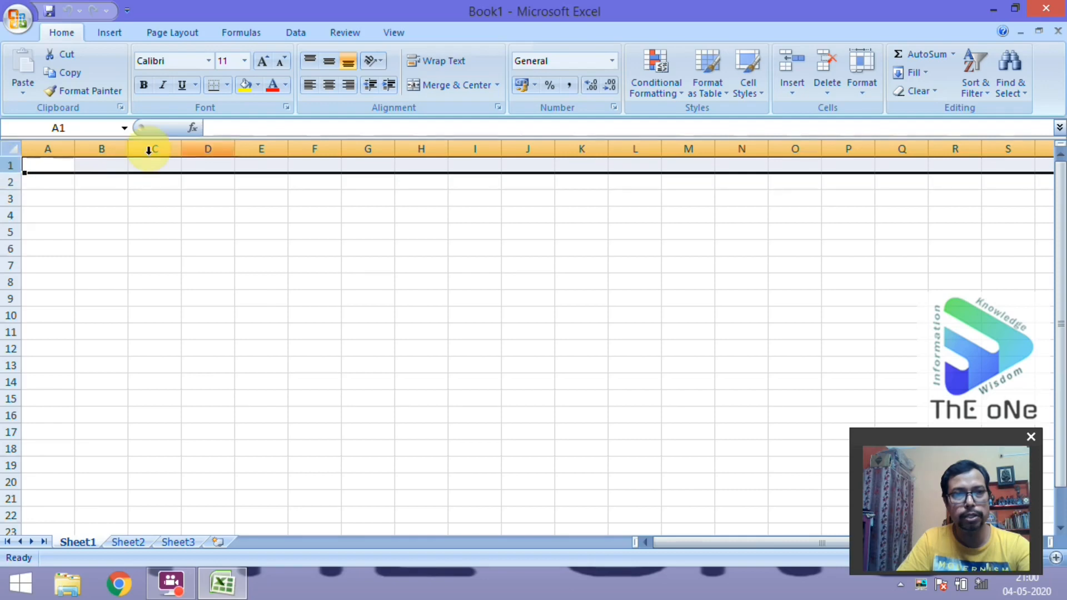
{"action": "left_click", "coordinate": [10, 182]}
{"action": "left_click", "coordinate": [10, 200]}
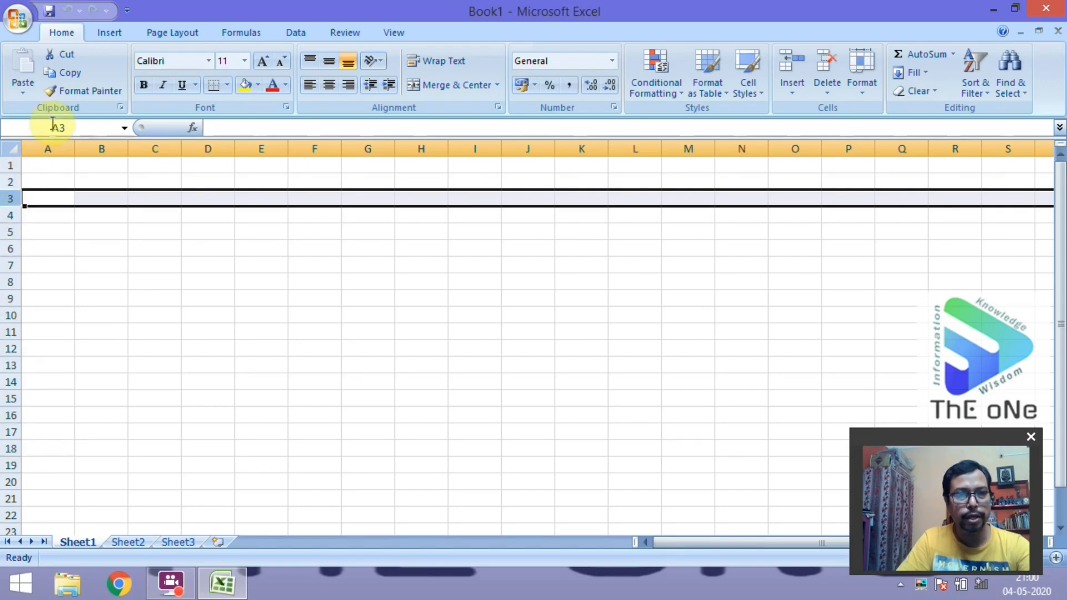
{"action": "left_click", "coordinate": [8, 167]}
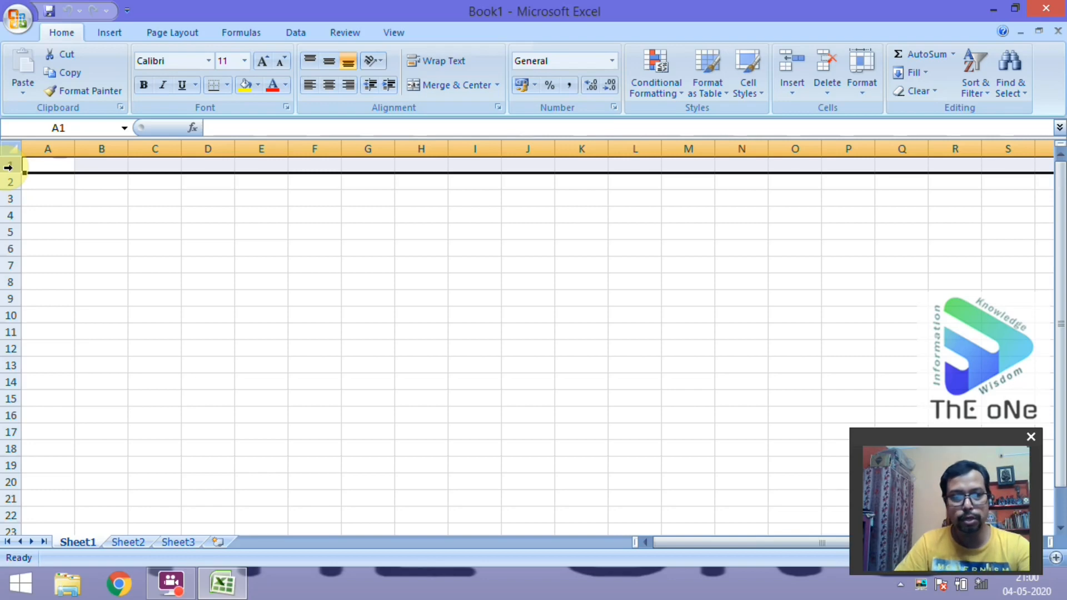
Step: Jump from cell A1 to the last row of column A and return to A1 to examine the sheet's row range
{"action": "left_click", "coordinate": [65, 185]}
{"action": "left_click", "coordinate": [56, 157]}
{"action": "left_click", "coordinate": [56, 165]}
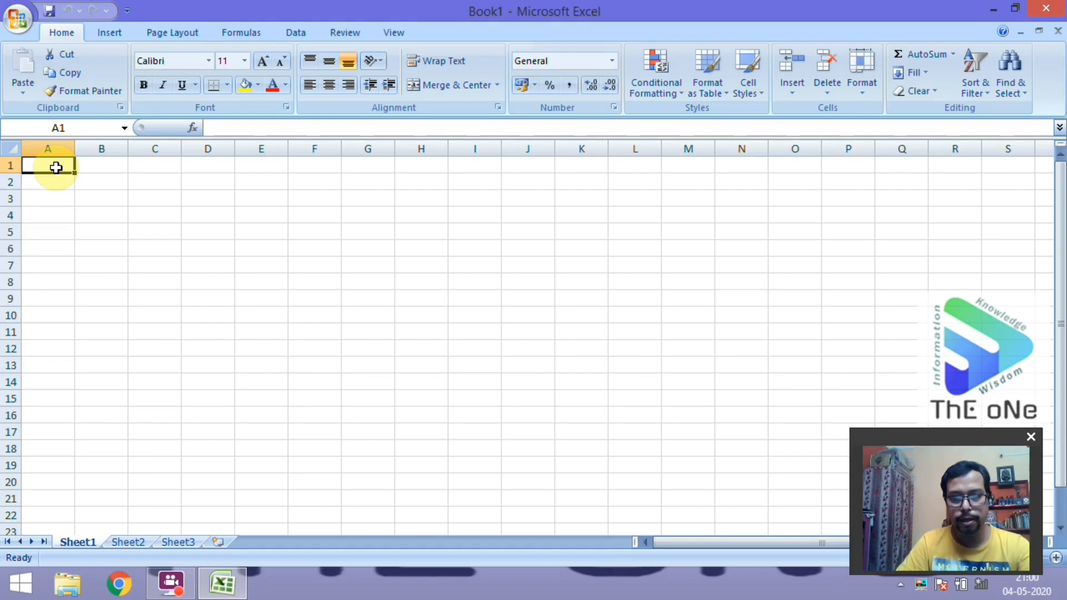
{"action": "key", "text": "ctrl+Down"}
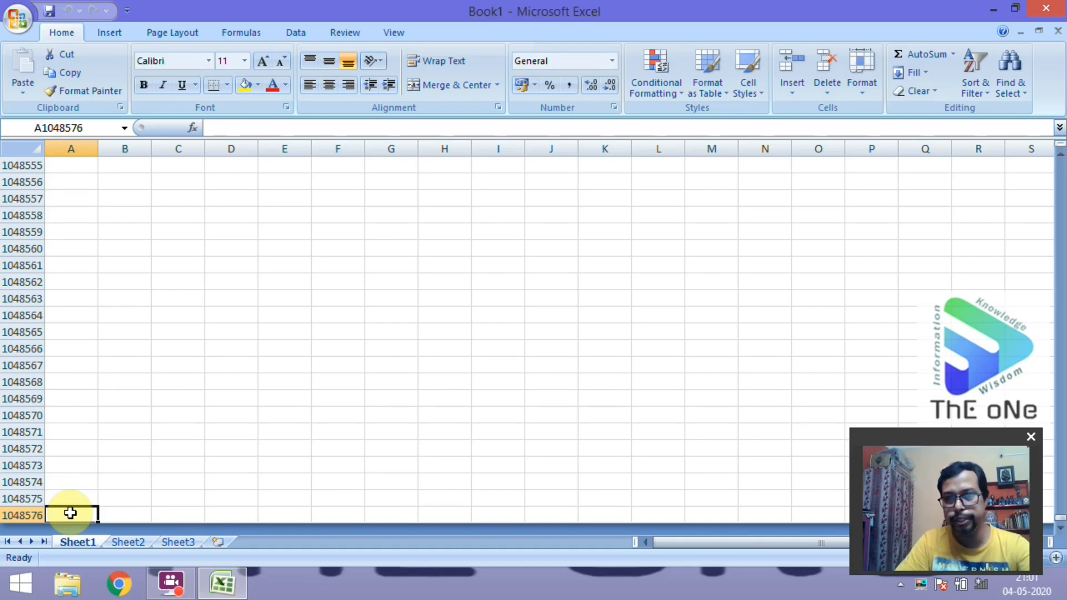
{"action": "left_click", "coordinate": [75, 165]}
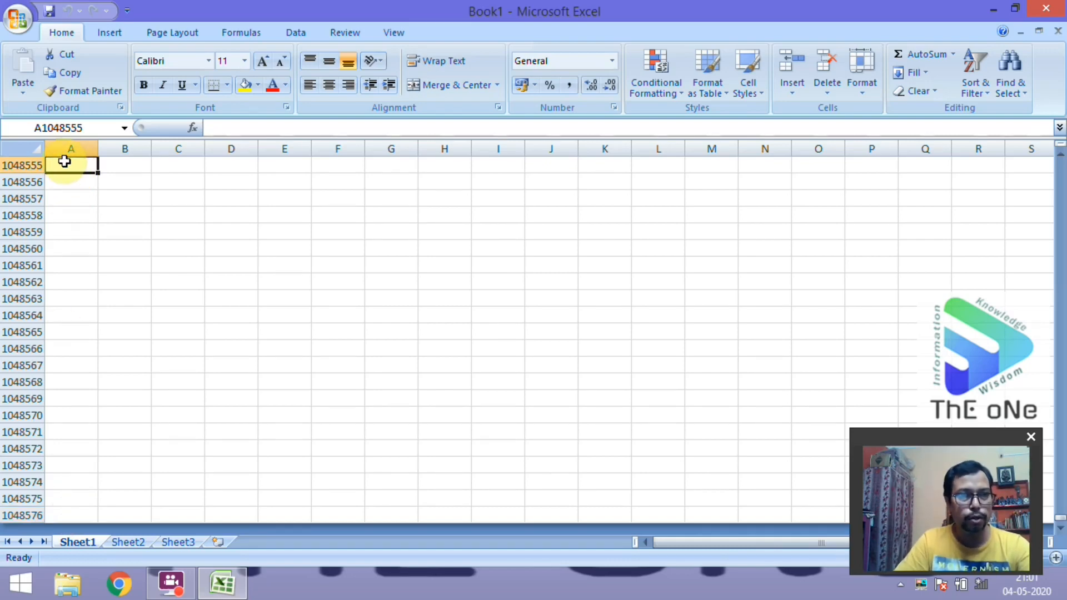
{"action": "key", "text": "ctrl+Up"}
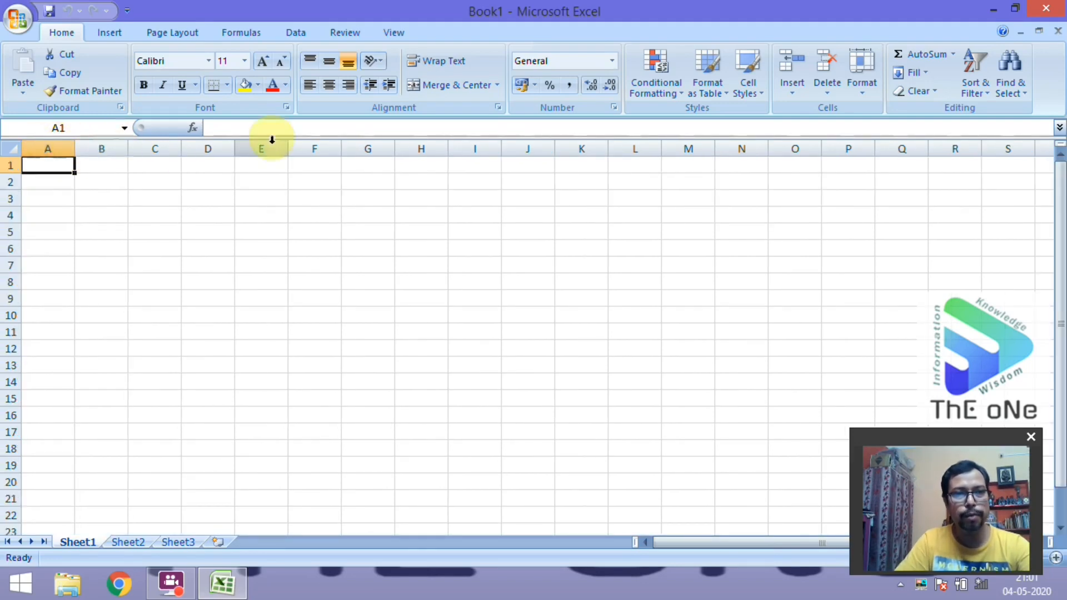
Step: Select columns A through E one by one, jump to the sheet's last column, and return to cell A1
{"action": "left_click", "coordinate": [47, 147]}
{"action": "left_click", "coordinate": [108, 148]}
{"action": "left_click", "coordinate": [165, 148]}
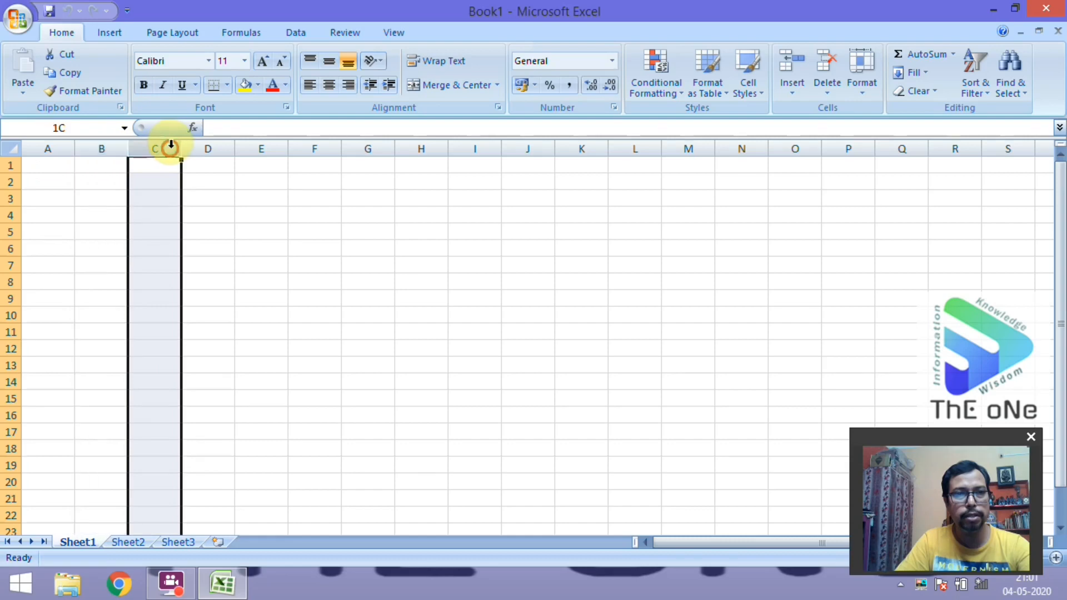
{"action": "left_click", "coordinate": [210, 149]}
{"action": "left_click", "coordinate": [275, 149]}
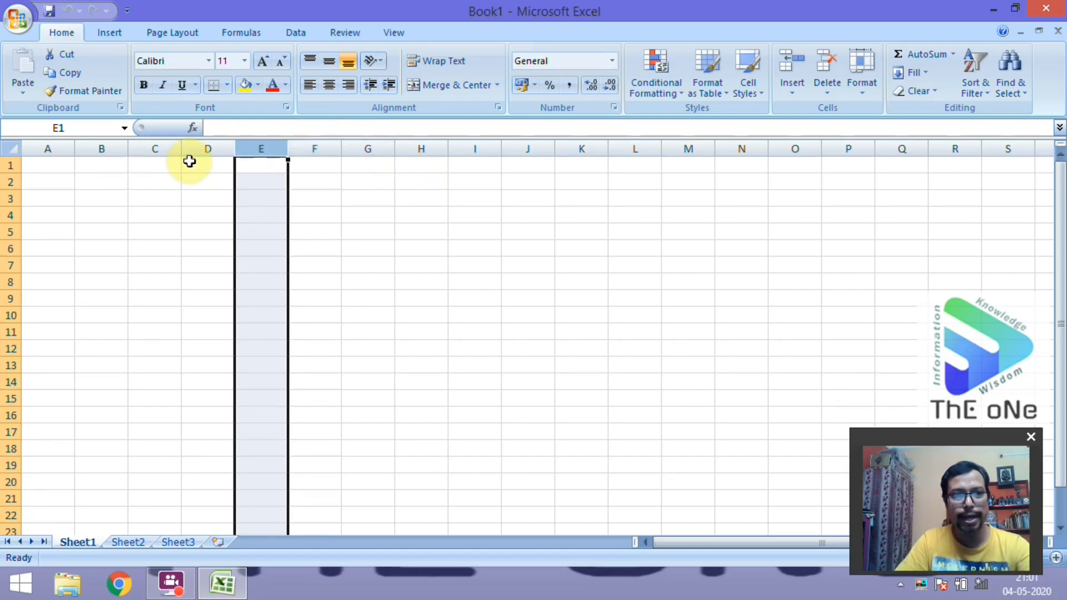
{"action": "key", "text": "ctrl+Right"}
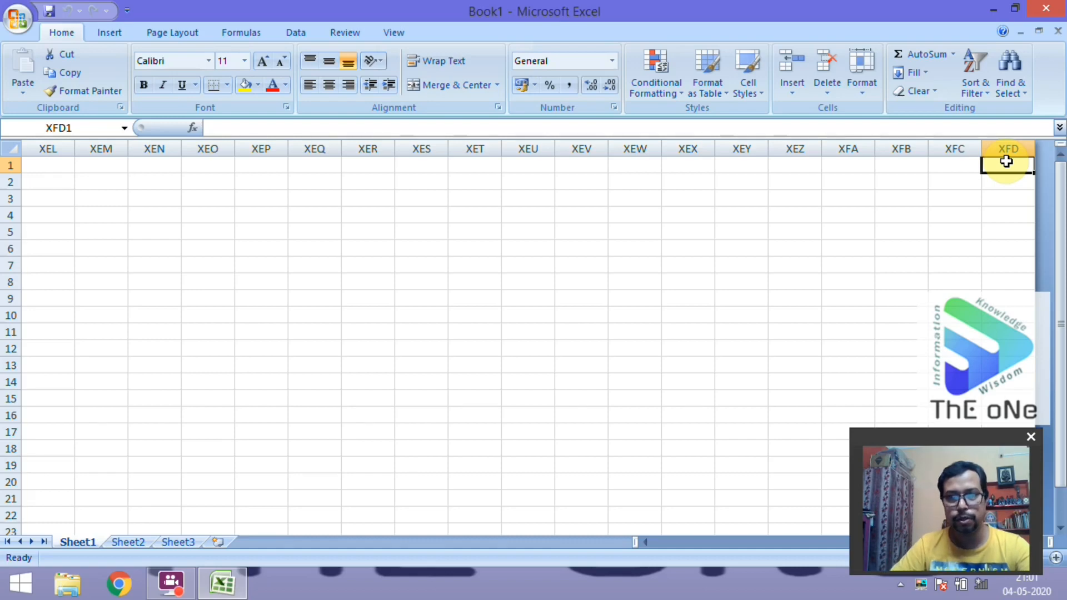
{"action": "key", "text": "ctrl+Home"}
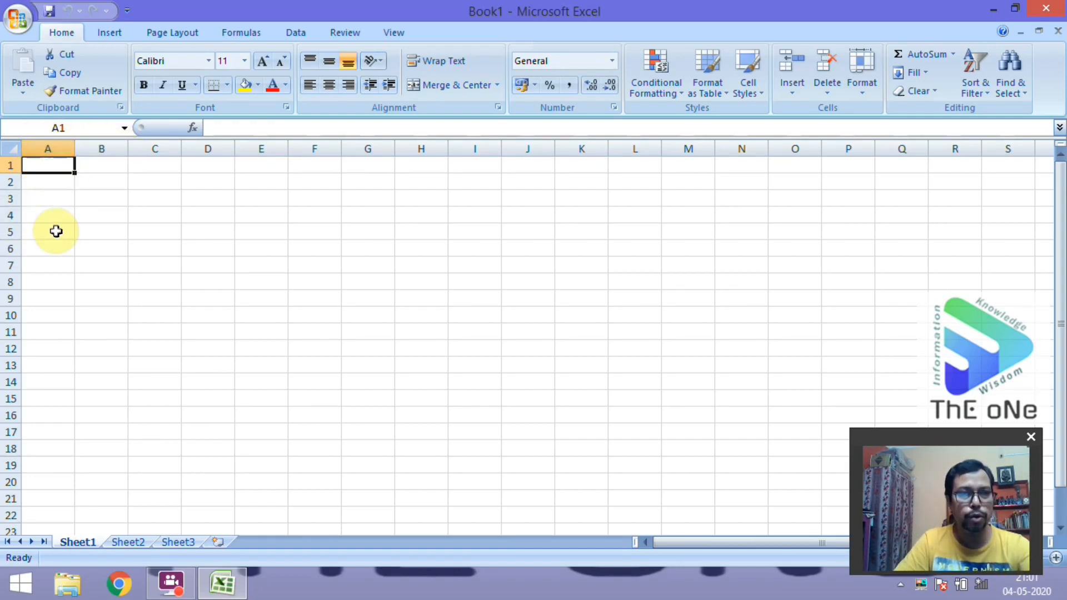
Step: Select several cells in column B and then cell A1 to examine how each cell's address is displayed
{"action": "left_click", "coordinate": [108, 165]}
{"action": "left_click", "coordinate": [100, 236]}
{"action": "left_click", "coordinate": [103, 198]}
{"action": "left_click", "coordinate": [100, 250]}
{"action": "left_click", "coordinate": [103, 200]}
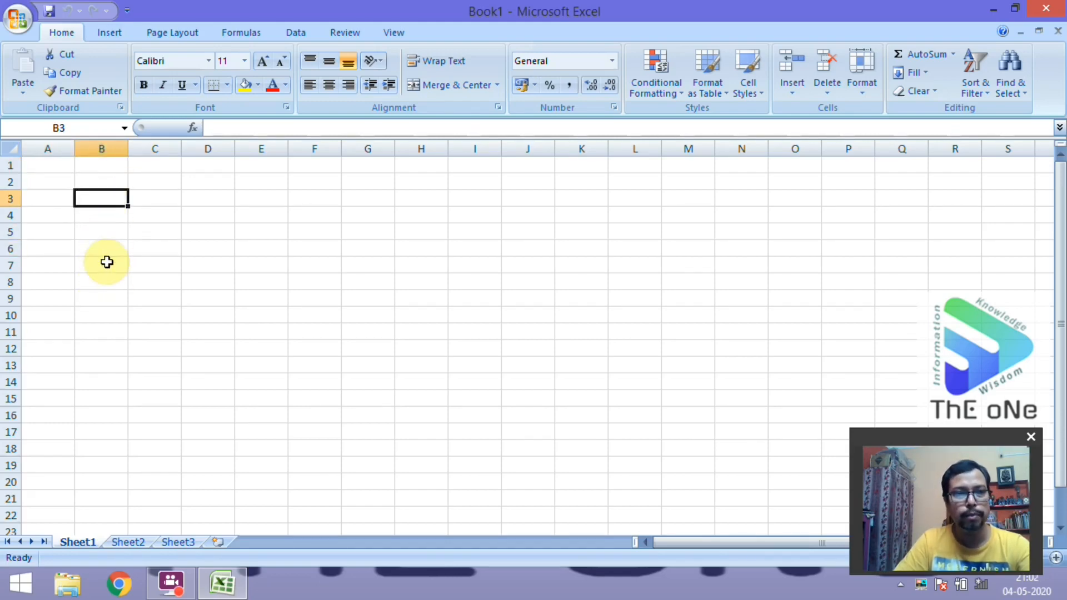
{"action": "left_click", "coordinate": [92, 216]}
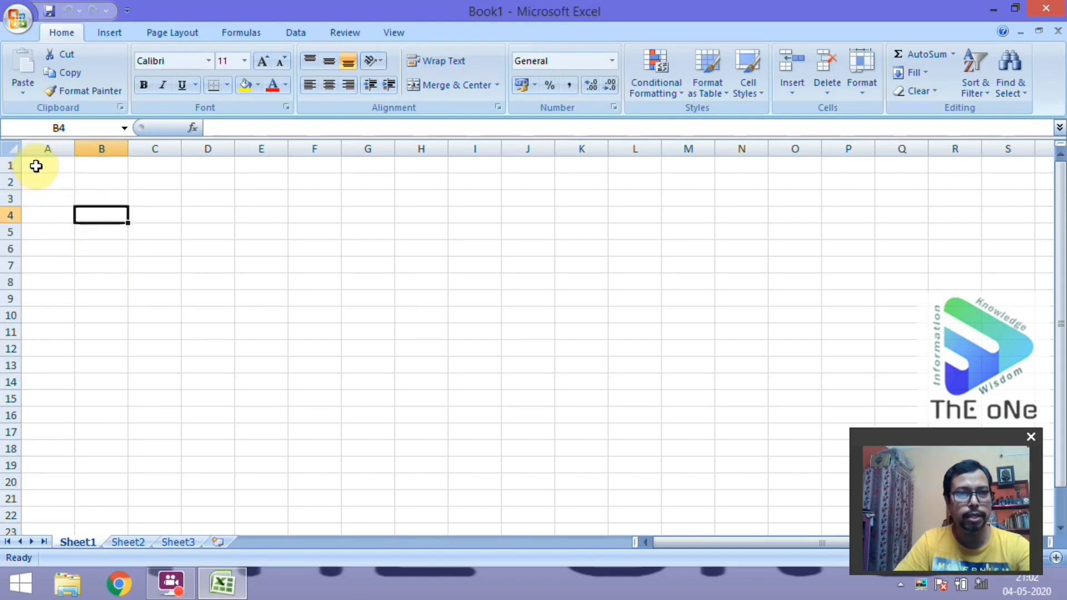
{"action": "left_click", "coordinate": [36, 165]}
{"action": "left_click", "coordinate": [48, 127]}
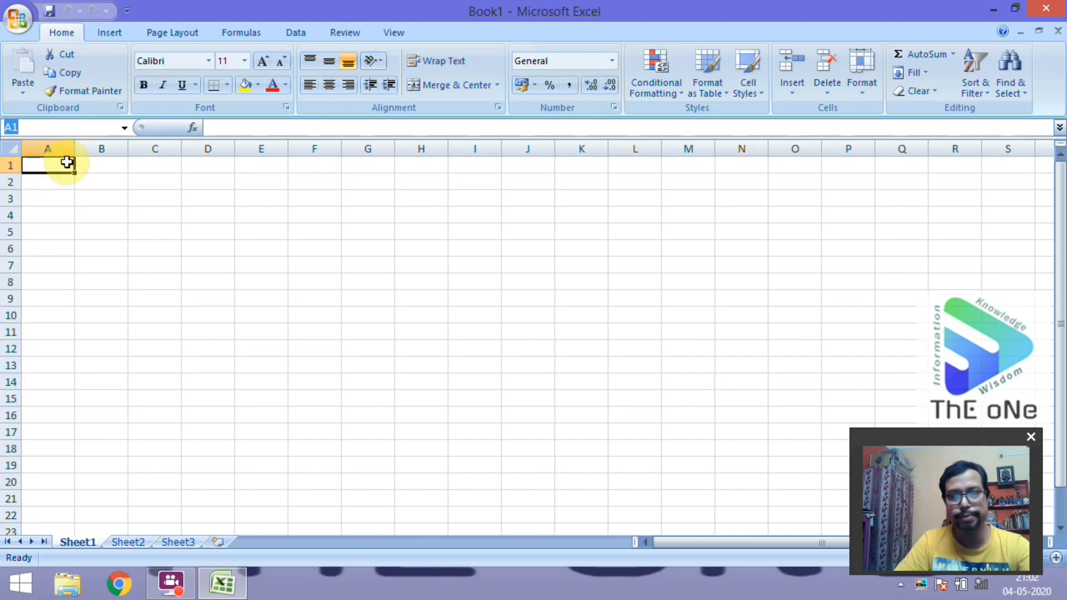
Step: Select cells D7, G5, G7, G11 and G7 again, ending on G3, to compare their cell addresses
{"action": "left_click", "coordinate": [186, 270]}
{"action": "left_click", "coordinate": [345, 230]}
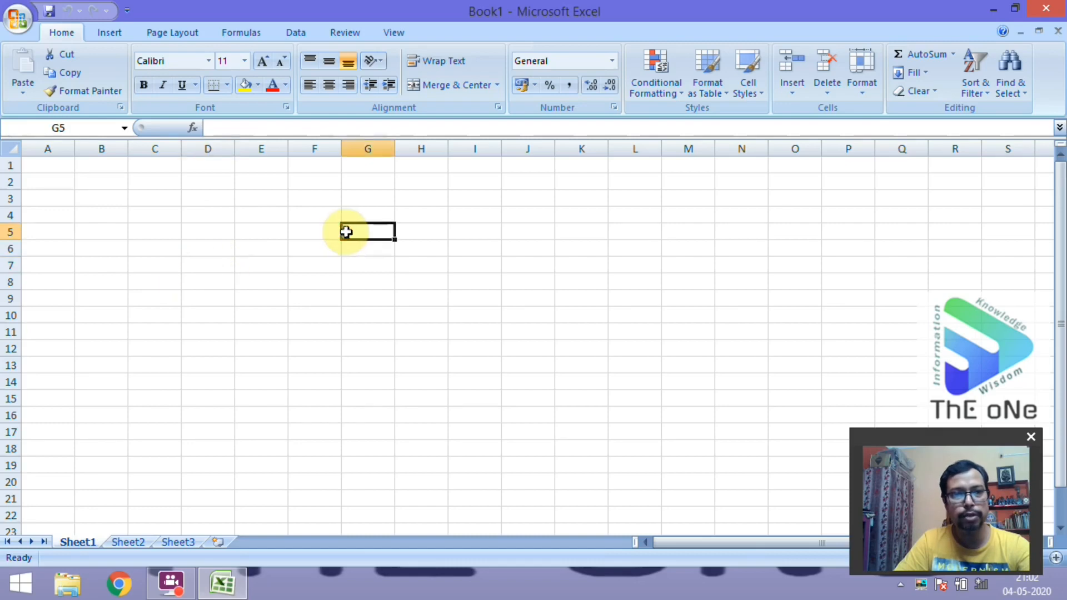
{"action": "left_click", "coordinate": [375, 269]}
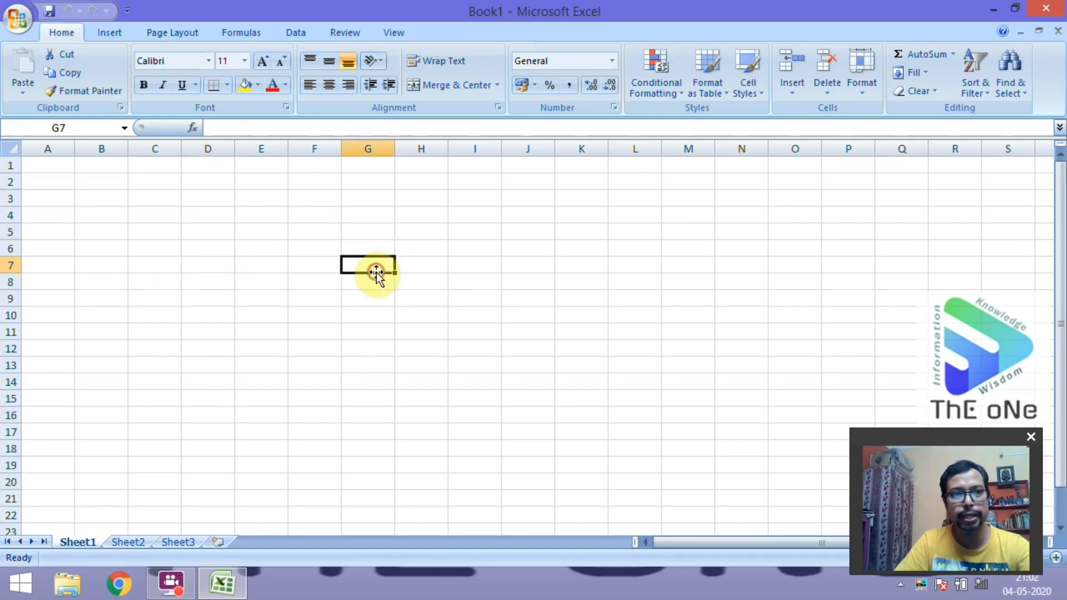
{"action": "left_click", "coordinate": [378, 335]}
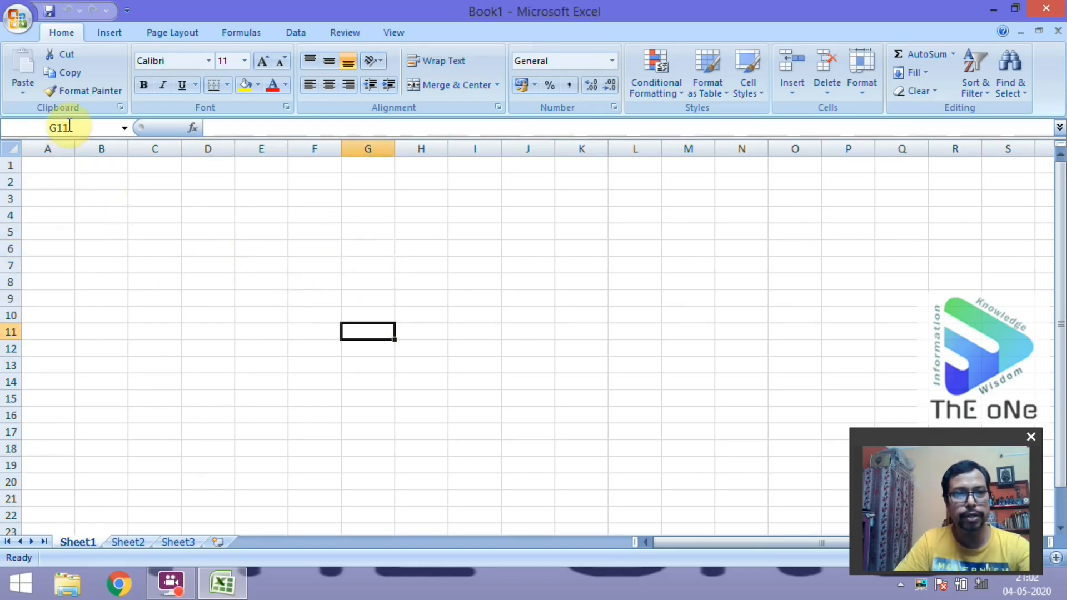
{"action": "left_click", "coordinate": [355, 267]}
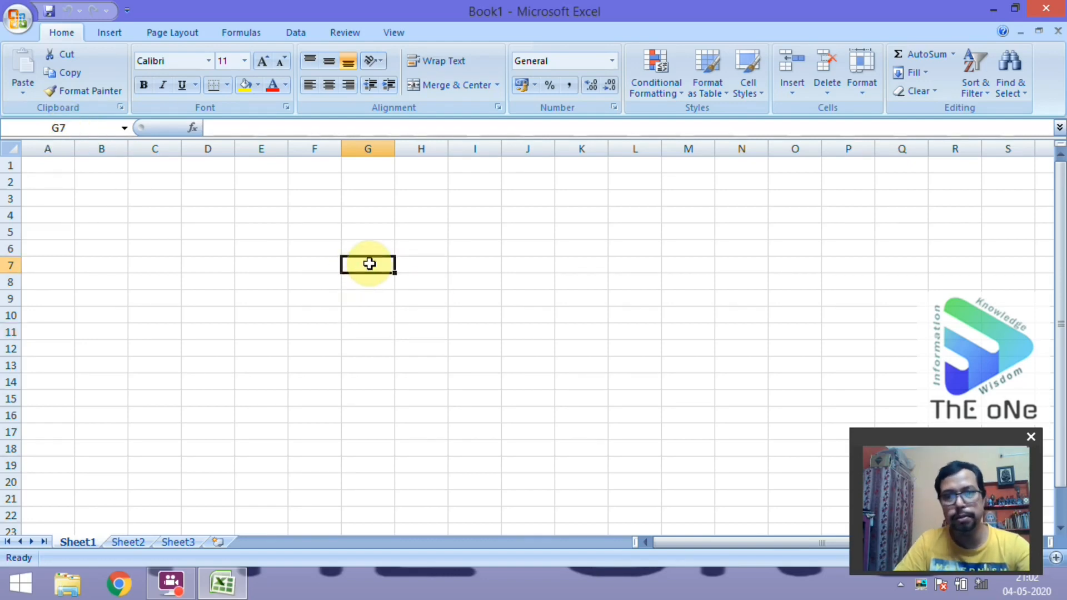
{"action": "left_click", "coordinate": [369, 234]}
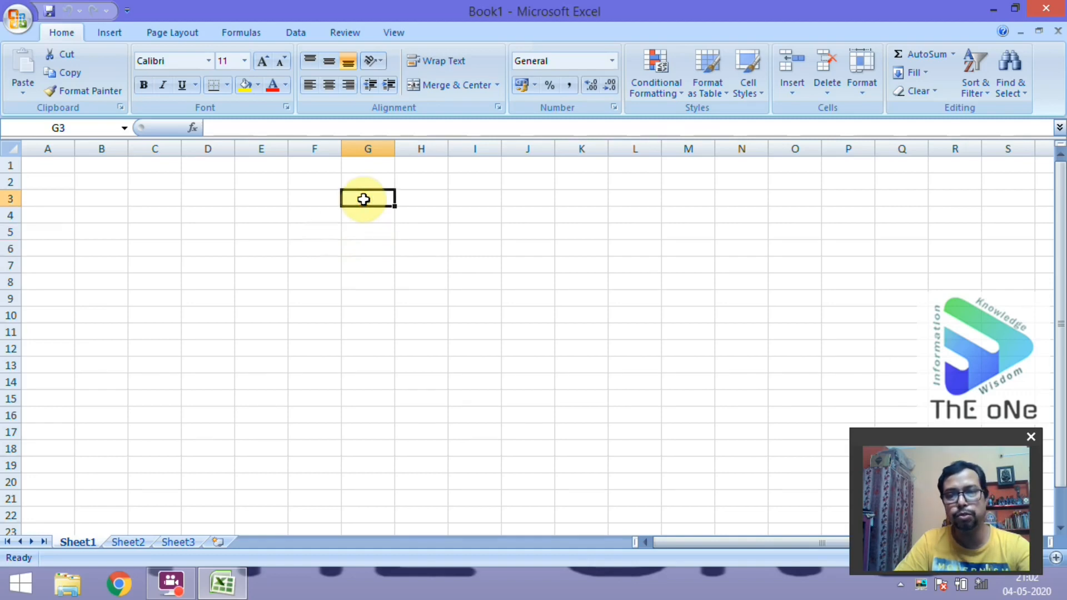
Step: Select cells B5, B4, D7 and C3 in turn to examine how column and row form each address
{"action": "left_click", "coordinate": [255, 278]}
{"action": "left_click", "coordinate": [92, 235]}
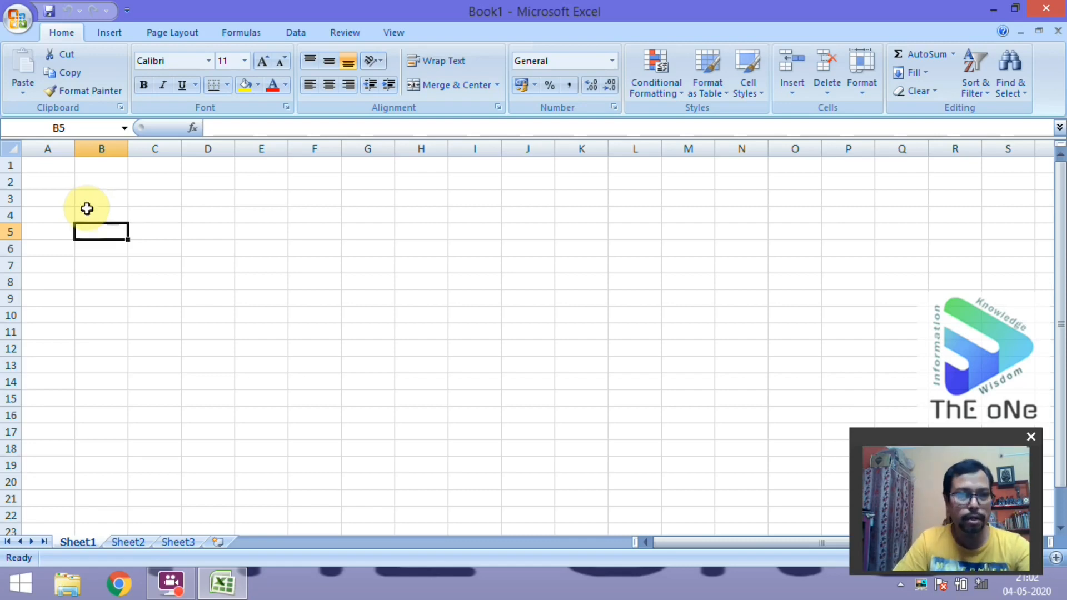
{"action": "left_click", "coordinate": [109, 217]}
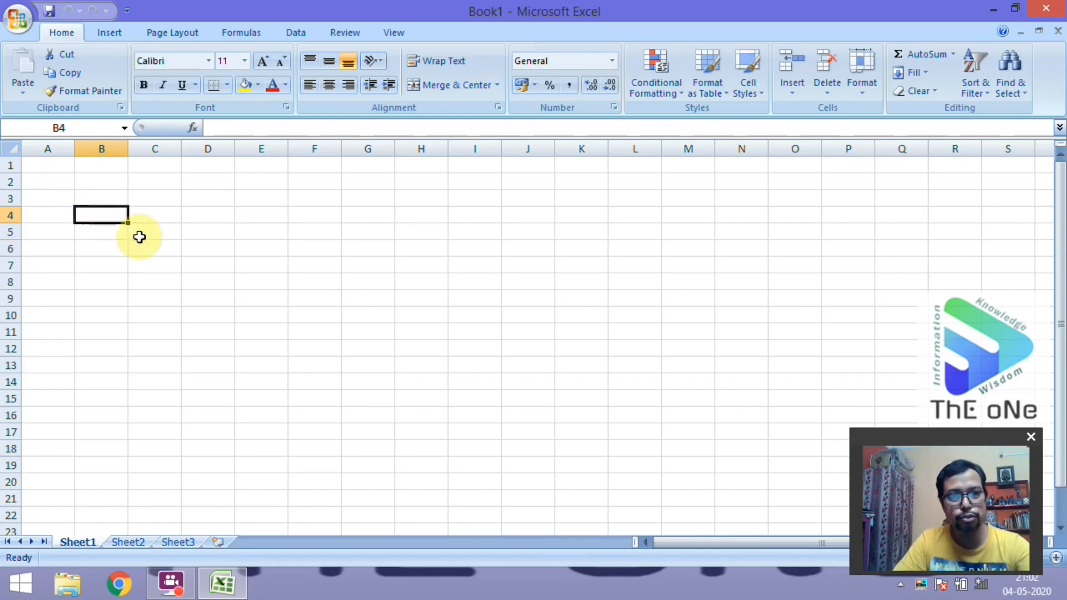
{"action": "left_click", "coordinate": [231, 262]}
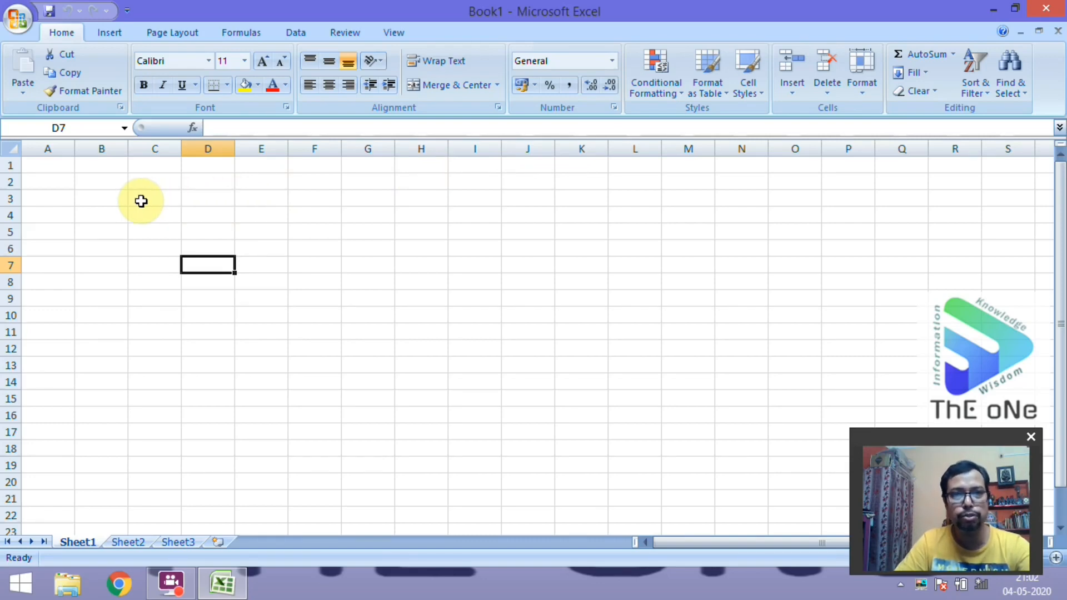
{"action": "left_click", "coordinate": [140, 200]}
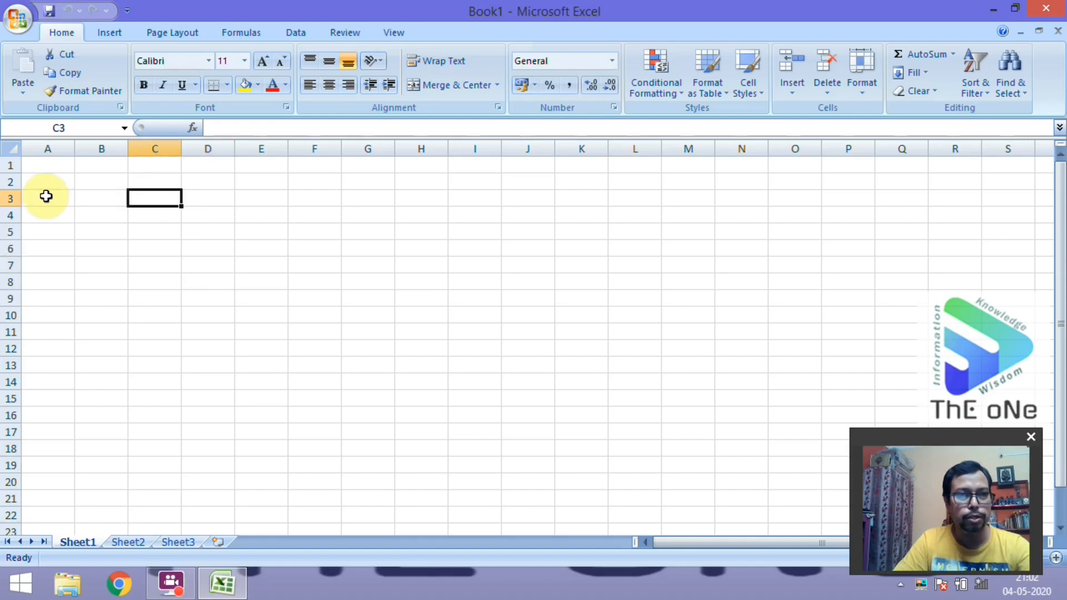
Step: Enter the heading "Roll No" in cell B3
{"action": "left_click", "coordinate": [99, 199]}
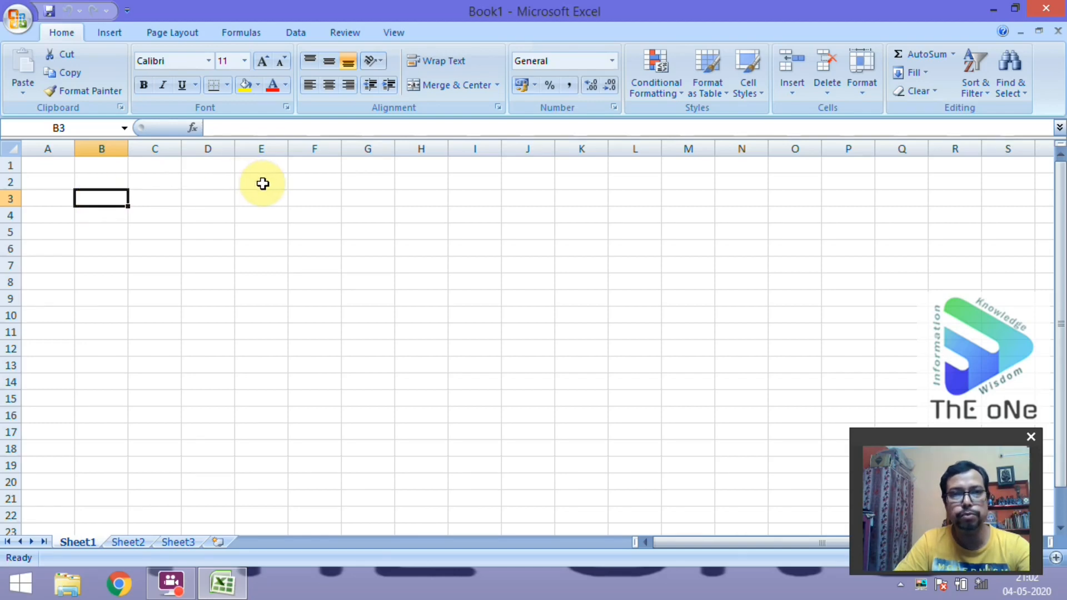
{"action": "double_click", "coordinate": [111, 197]}
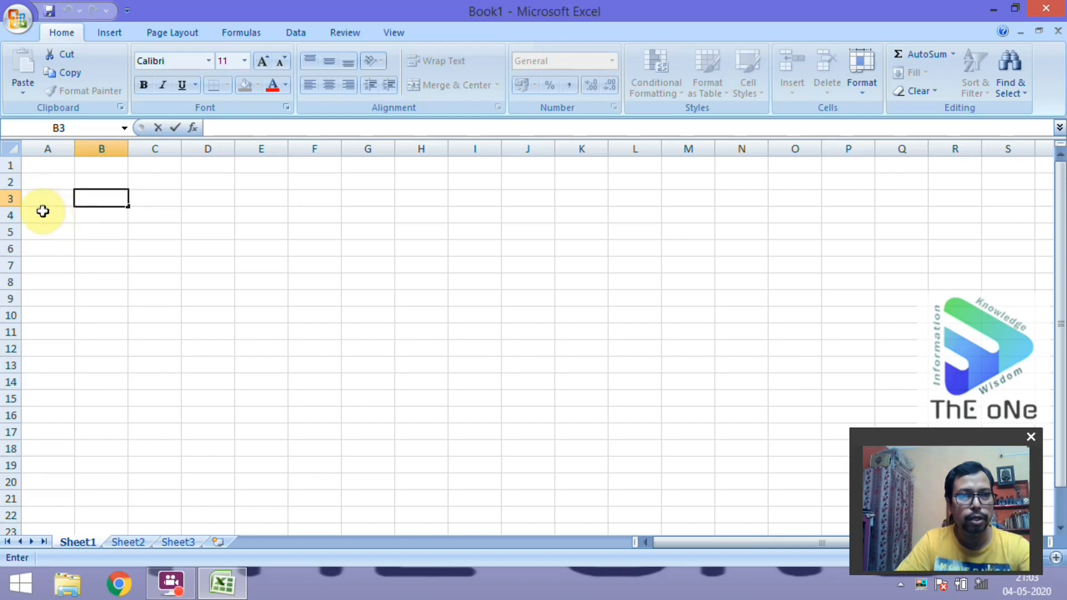
{"action": "double_click", "coordinate": [94, 197]}
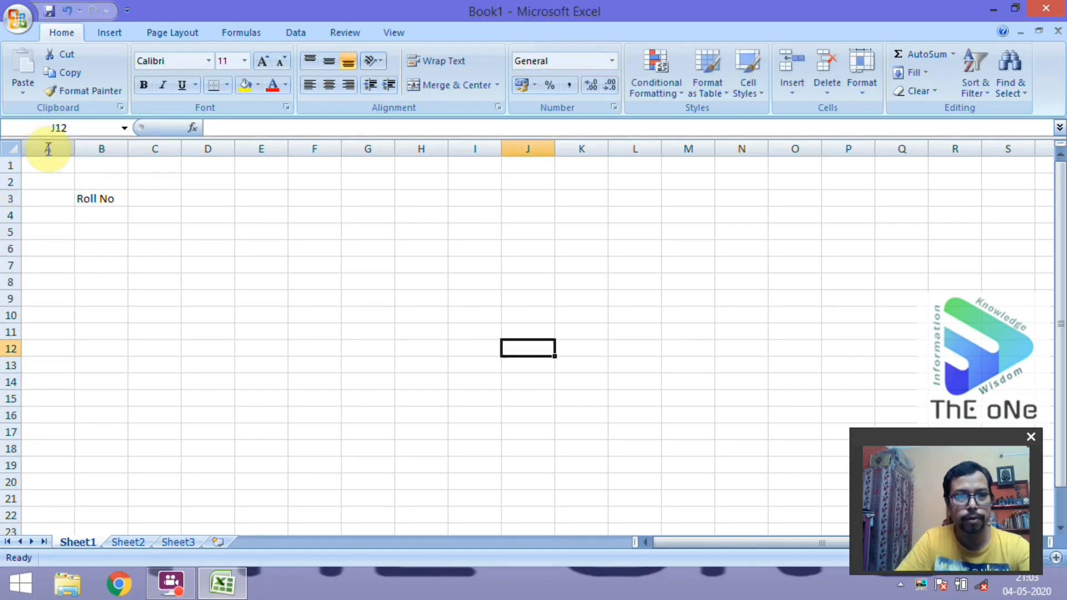
Step: Enter the headings "Name", "Class" and "Sec" in cells C3, D3 and E3
{"action": "left_click", "coordinate": [151, 195]}
{"action": "double_click", "coordinate": [152, 194]}
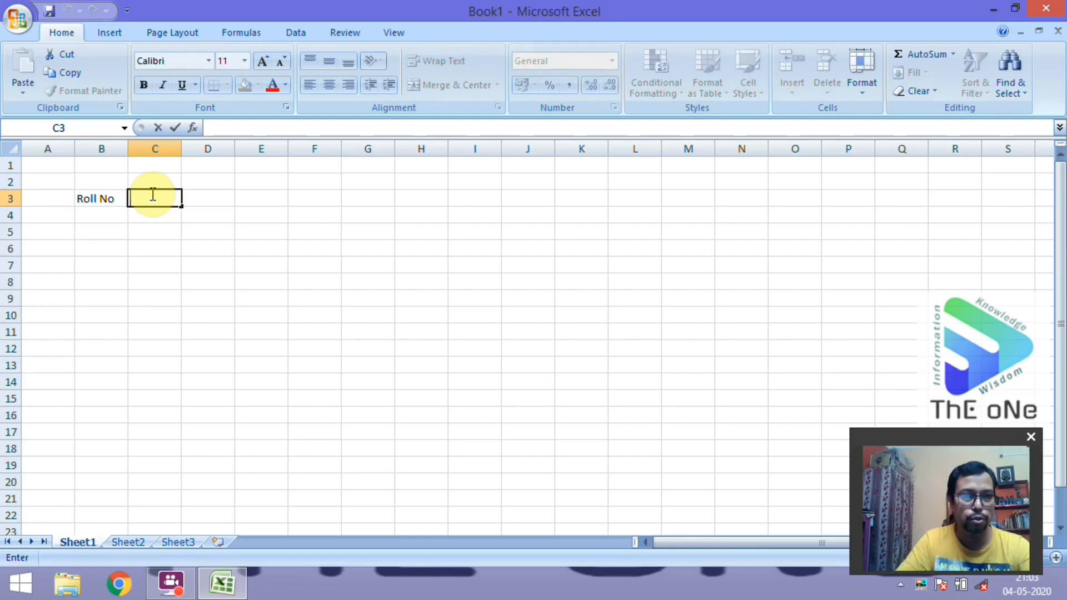
{"action": "type", "text": "N"}
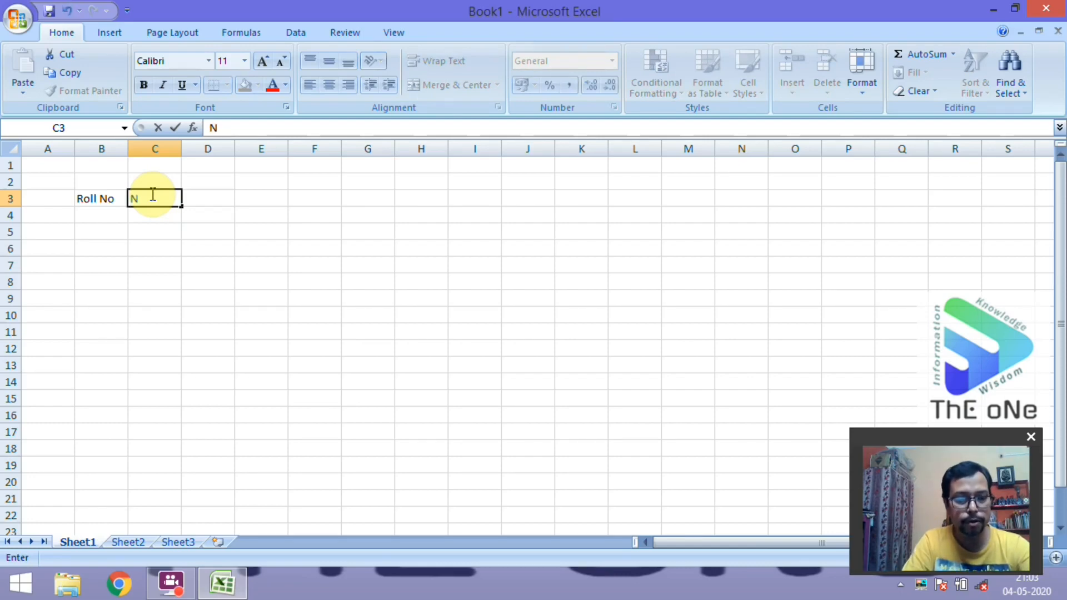
{"action": "type", "text": "ame"}
{"action": "key", "text": "Tab"}
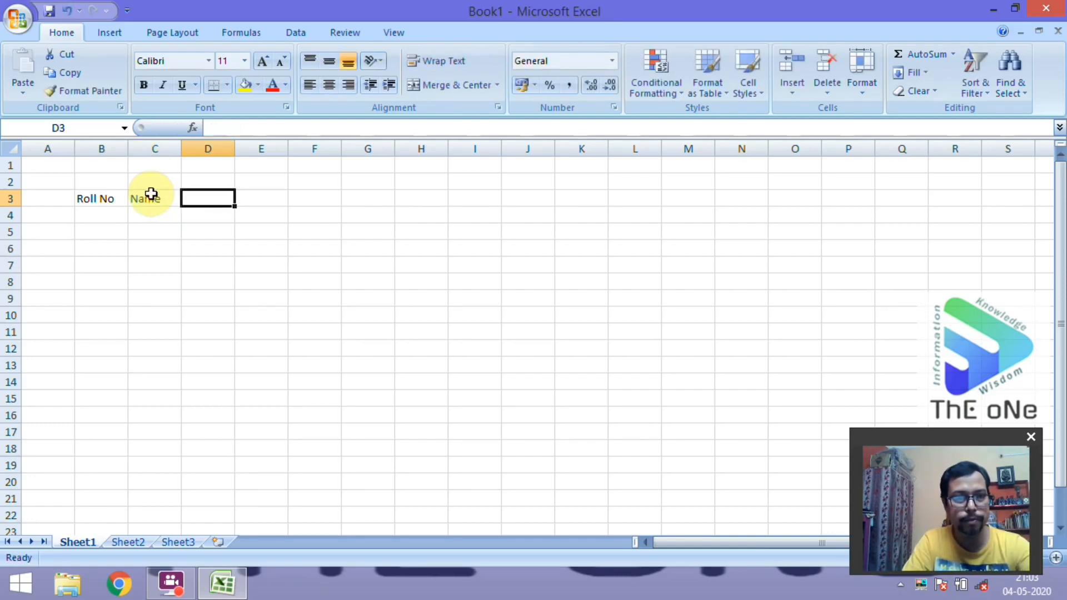
{"action": "type", "text": "Class"}
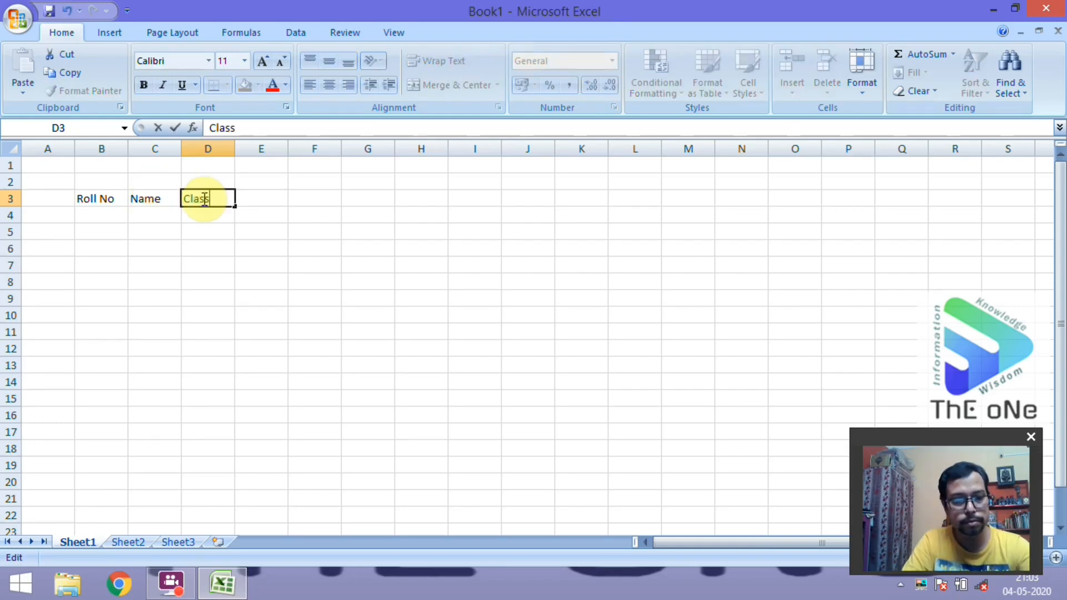
{"action": "key", "text": "Tab"}
{"action": "type", "text": "Sec"}
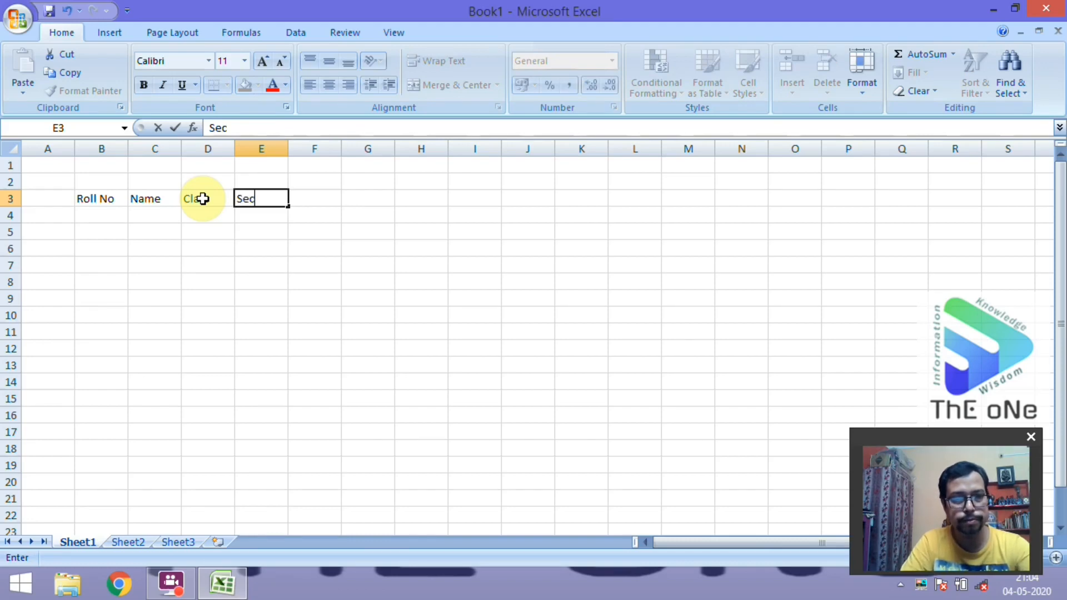
{"action": "key", "text": "Tab"}
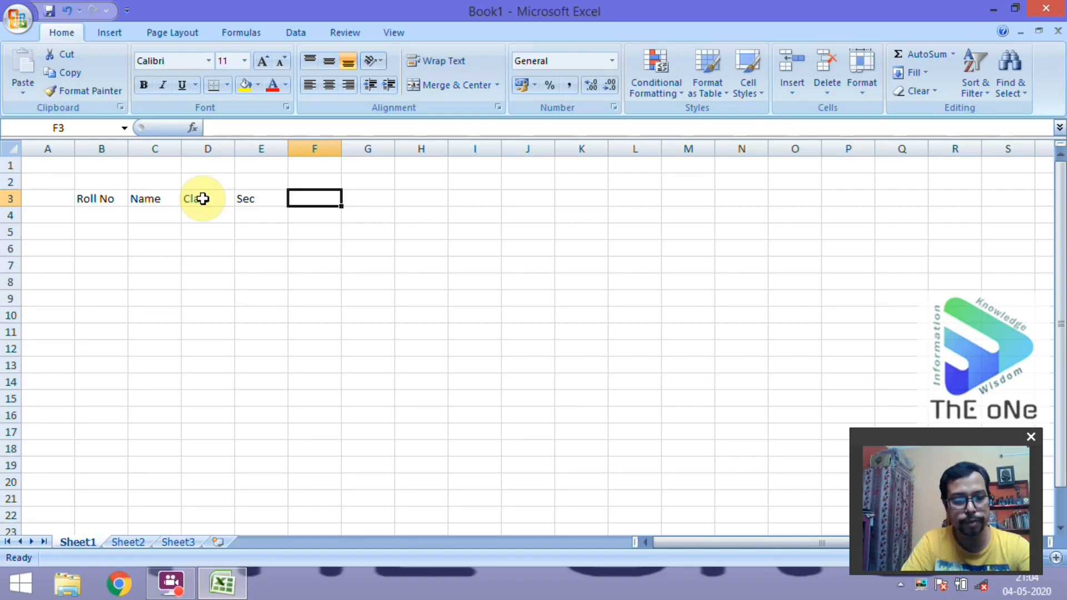
Step: Enter the subject headings "Bng", "Eng" and "Math" in cells F3, G3 and H3
{"action": "type", "text": "Bng"}
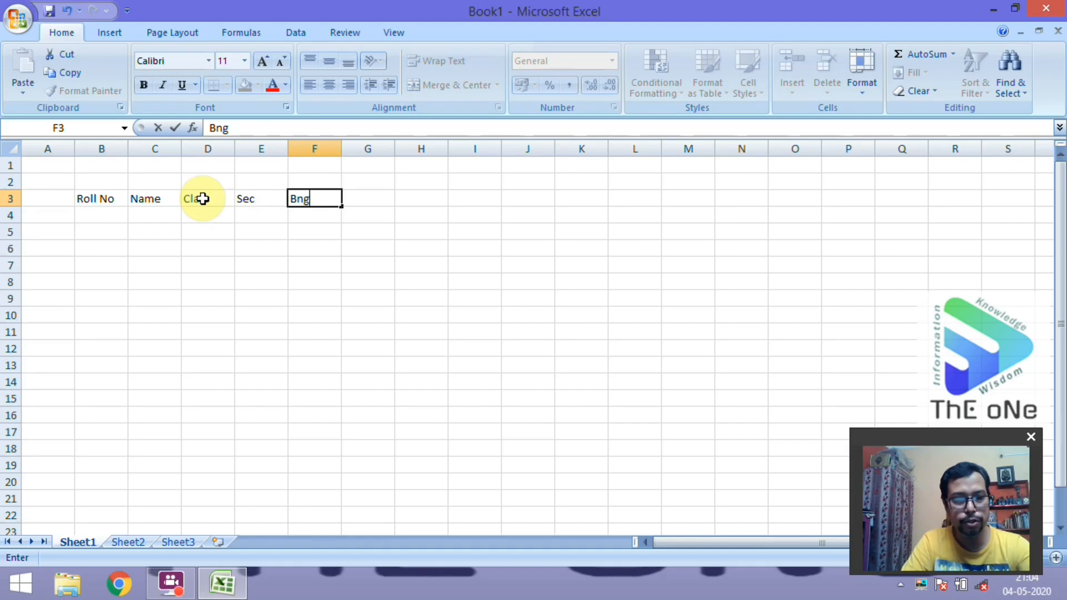
{"action": "key", "text": "Tab"}
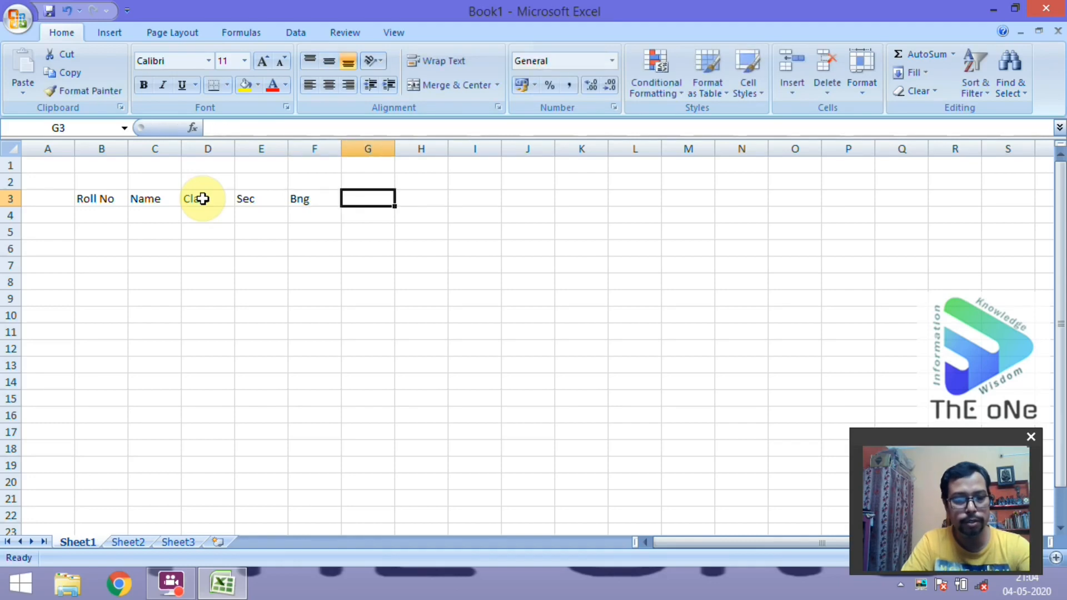
{"action": "type", "text": "Eng"}
{"action": "key", "text": "Tab"}
{"action": "type", "text": "Math"}
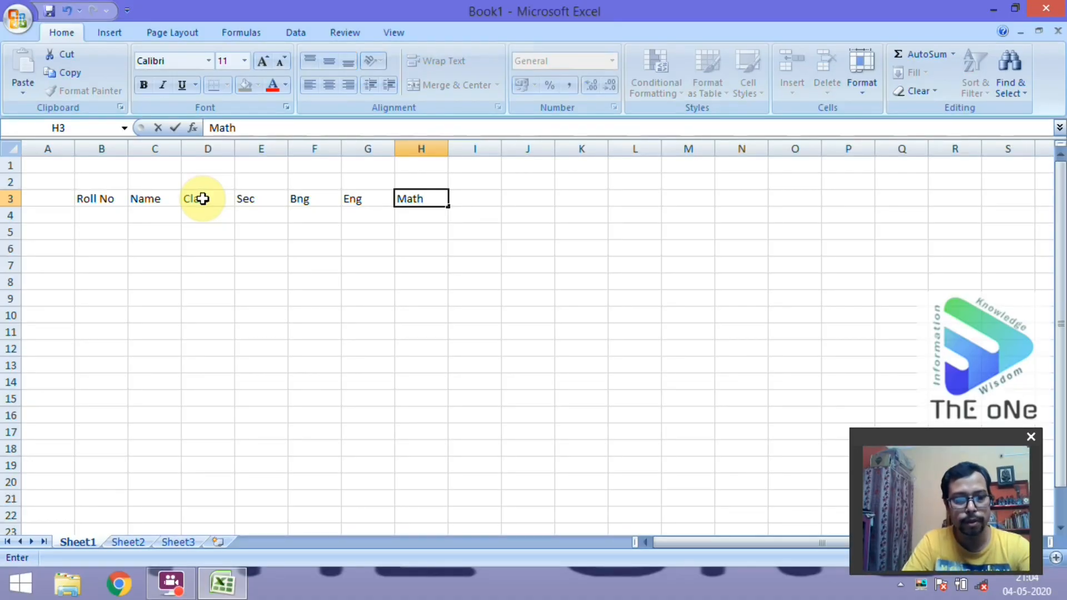
{"action": "key", "text": "Tab"}
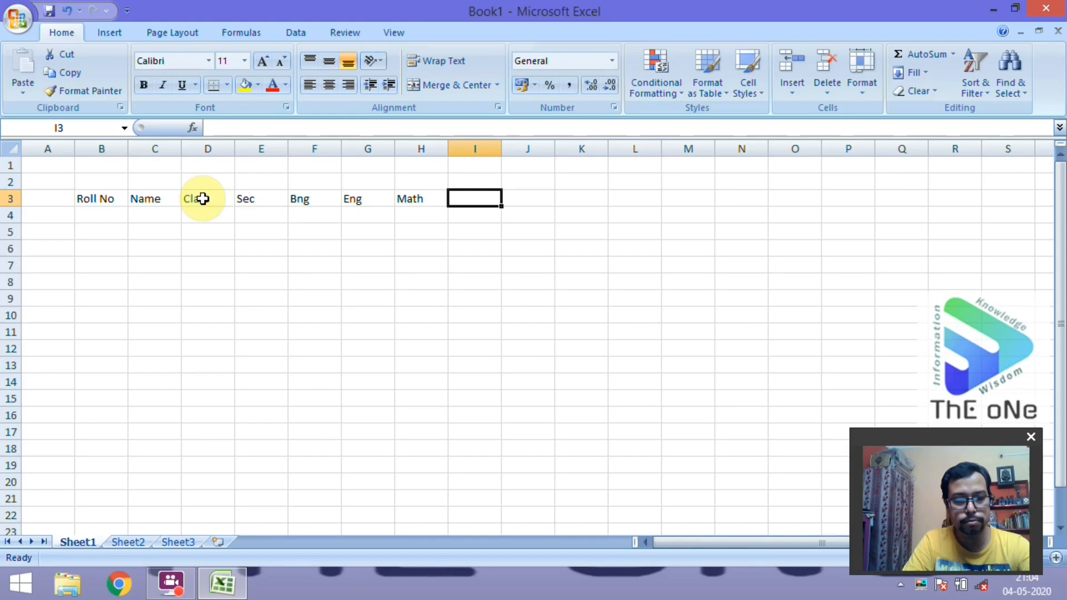
Step: Enter the science subject headings "Ph Sc" and "L Sc" in cells I3 and J3
{"action": "type", "text": "P"}
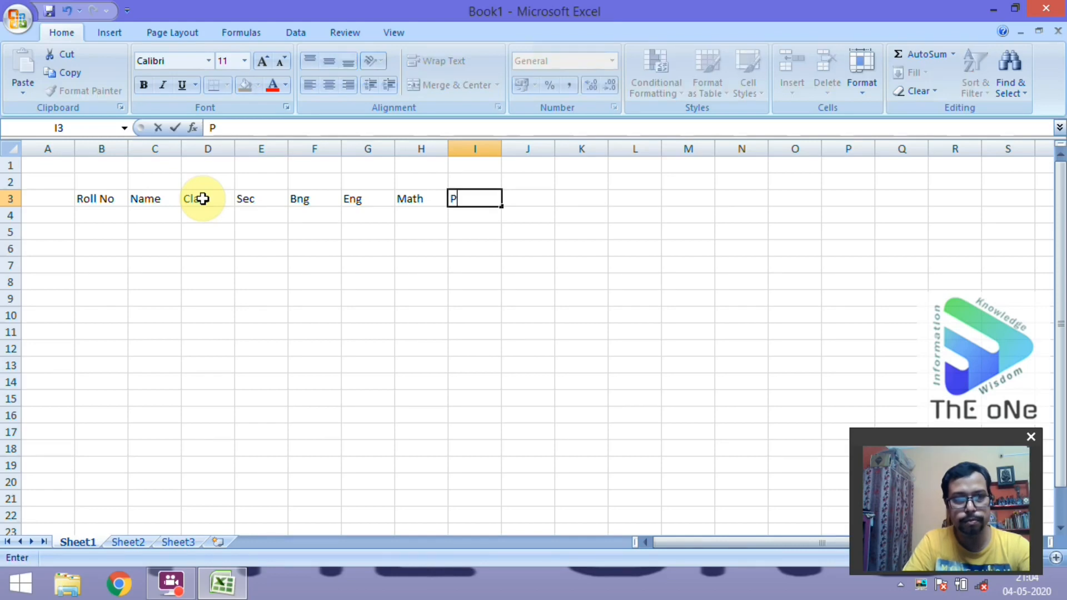
{"action": "type", "text": "."}
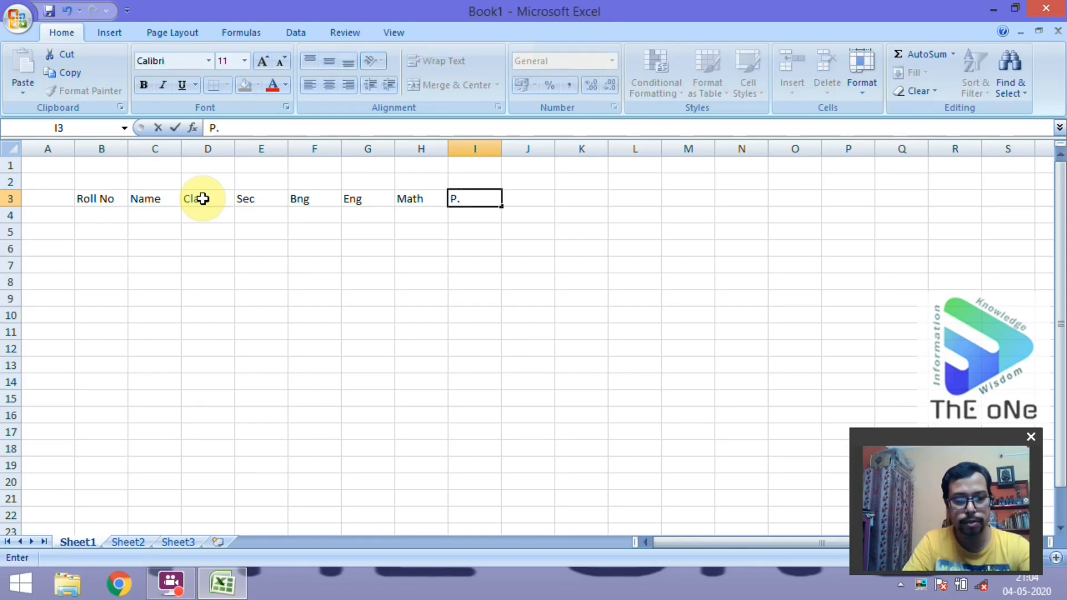
{"action": "key", "text": "BackSpace"}
{"action": "type", "text": "h Sc"}
{"action": "key", "text": "Tab"}
{"action": "type", "text": "L"}
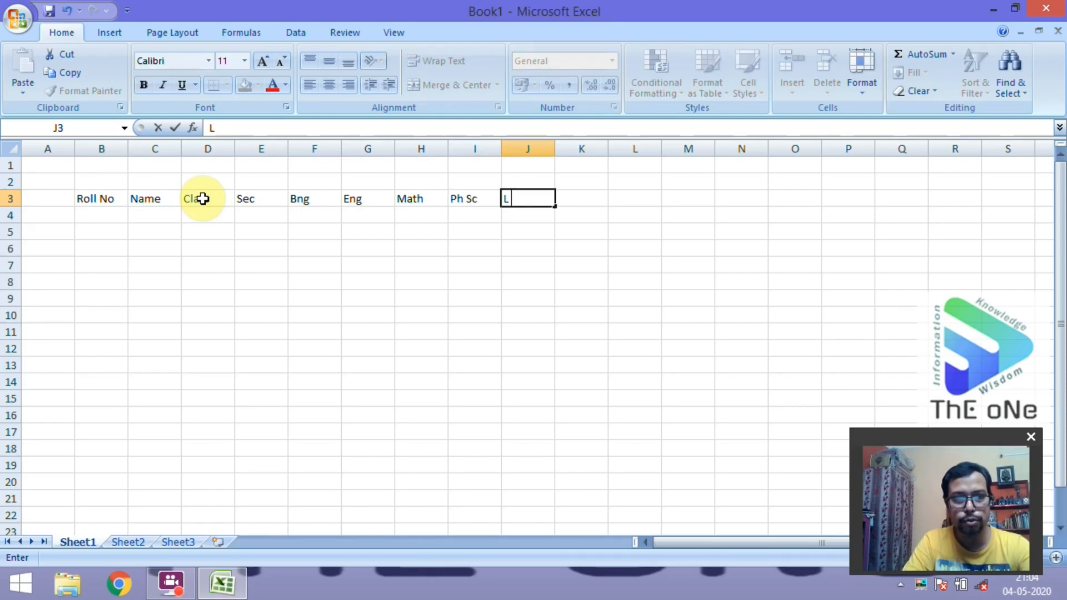
{"action": "type", "text": " Sc"}
{"action": "key", "text": "Tab"}
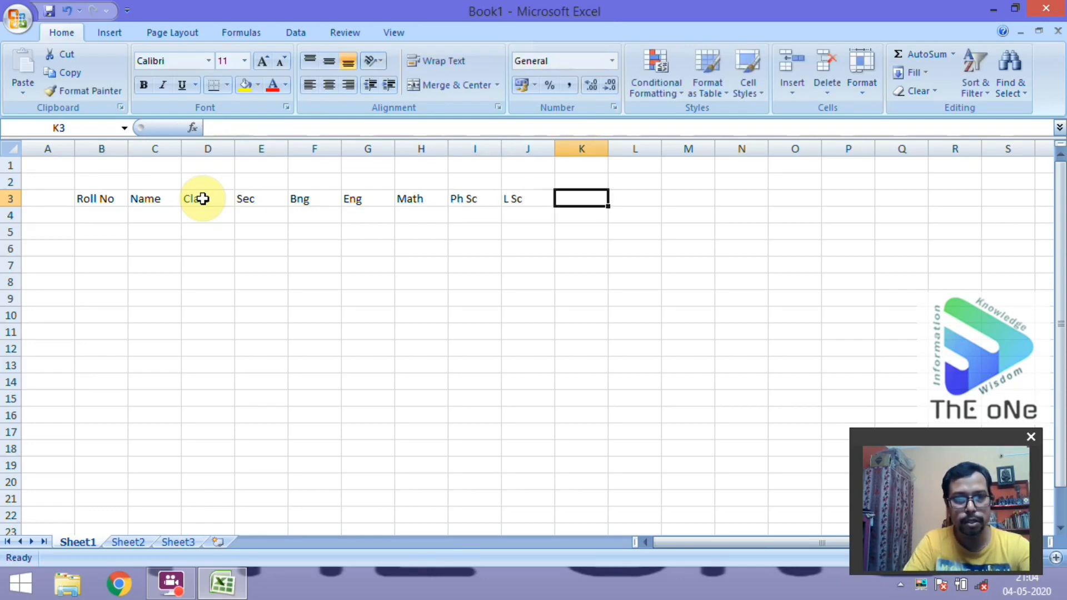
Step: Complete the heading row with "Hist" in cell K3 and "Geo" in cell L3
{"action": "type", "text": "His"}
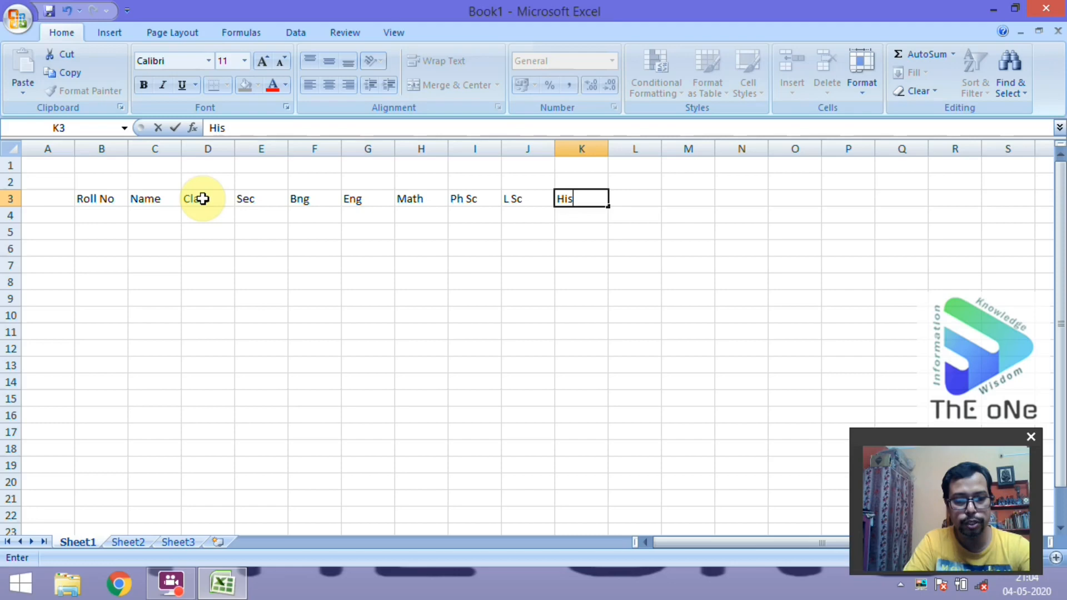
{"action": "type", "text": "t"}
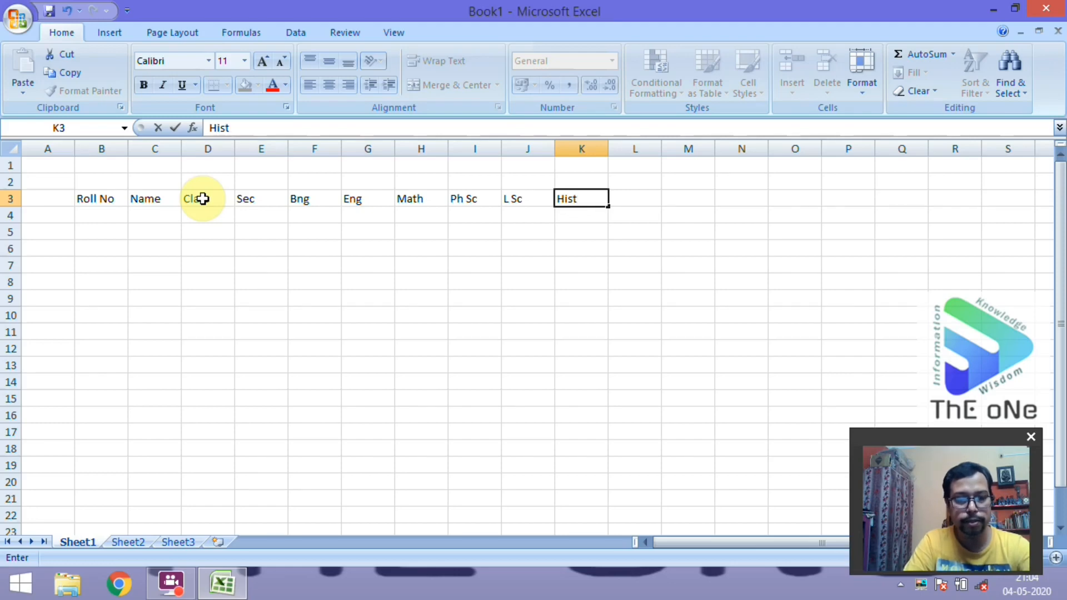
{"action": "key", "text": "Tab"}
{"action": "type", "text": "Geo"}
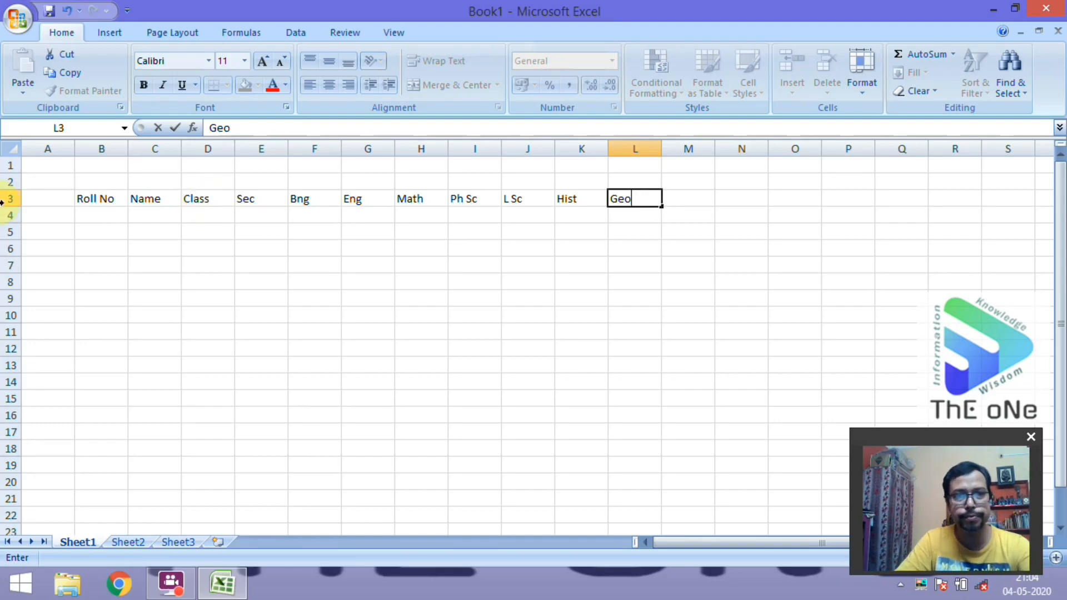
{"action": "left_click", "coordinate": [173, 262]}
Step: Enter roll number 1 in cell B4 and fill the series down to 10 in cell B13
{"action": "scroll", "coordinate": [106, 218], "scroll_direction": "up", "scroll_amount": 1}
{"action": "left_click", "coordinate": [119, 227]}
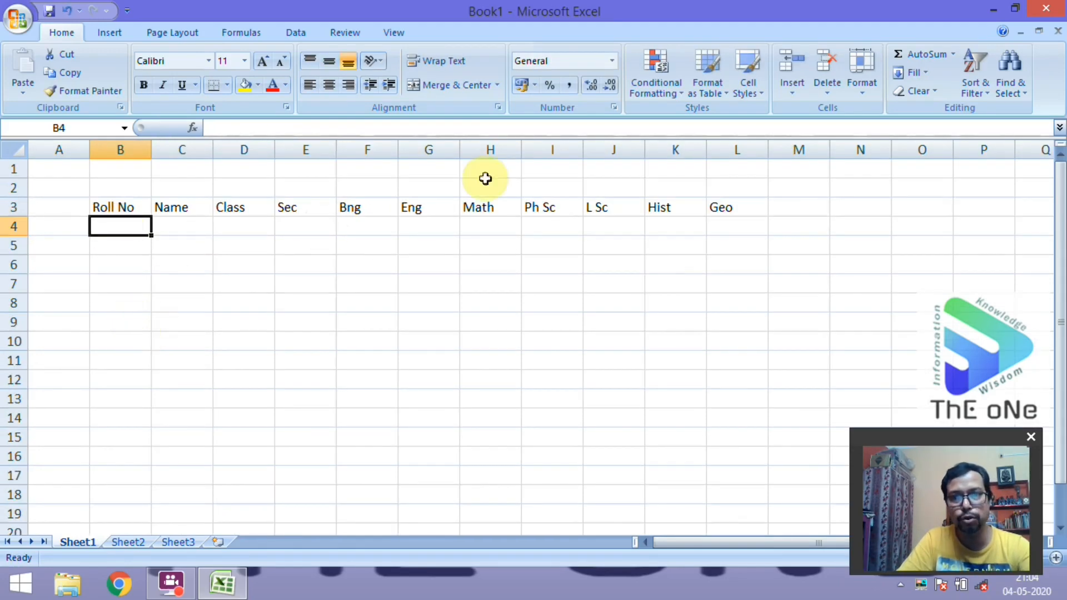
{"action": "double_click", "coordinate": [121, 228]}
{"action": "type", "text": "1"}
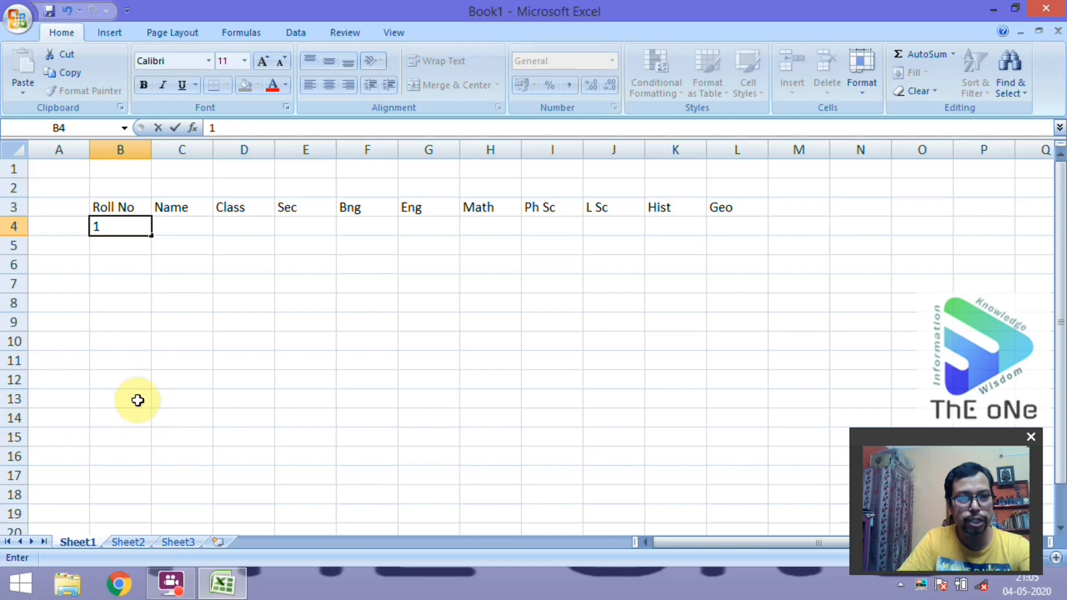
{"action": "left_click", "coordinate": [113, 322]}
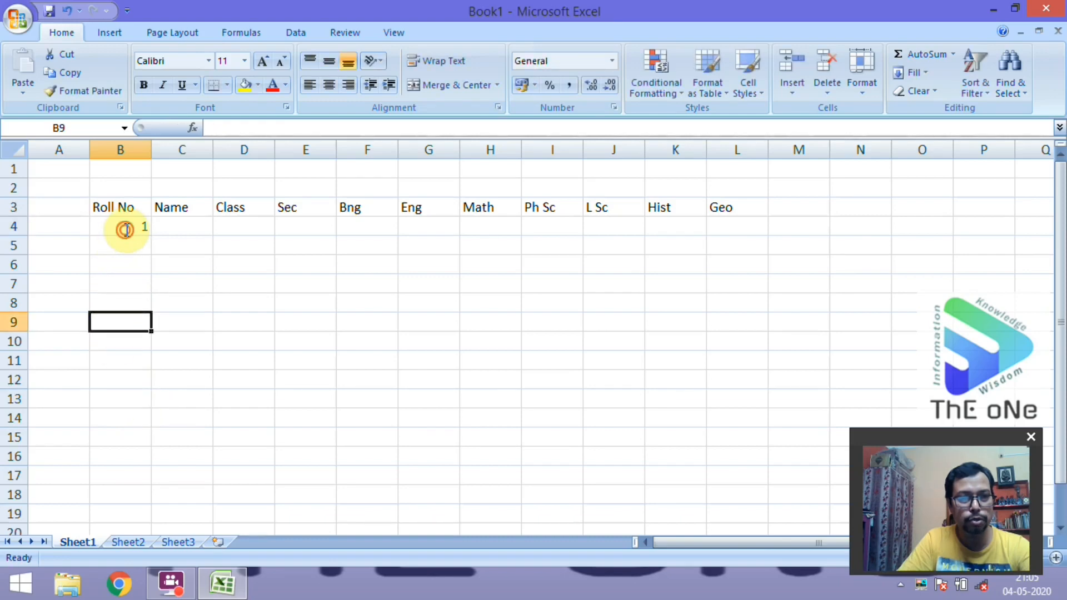
{"action": "double_click", "coordinate": [125, 229]}
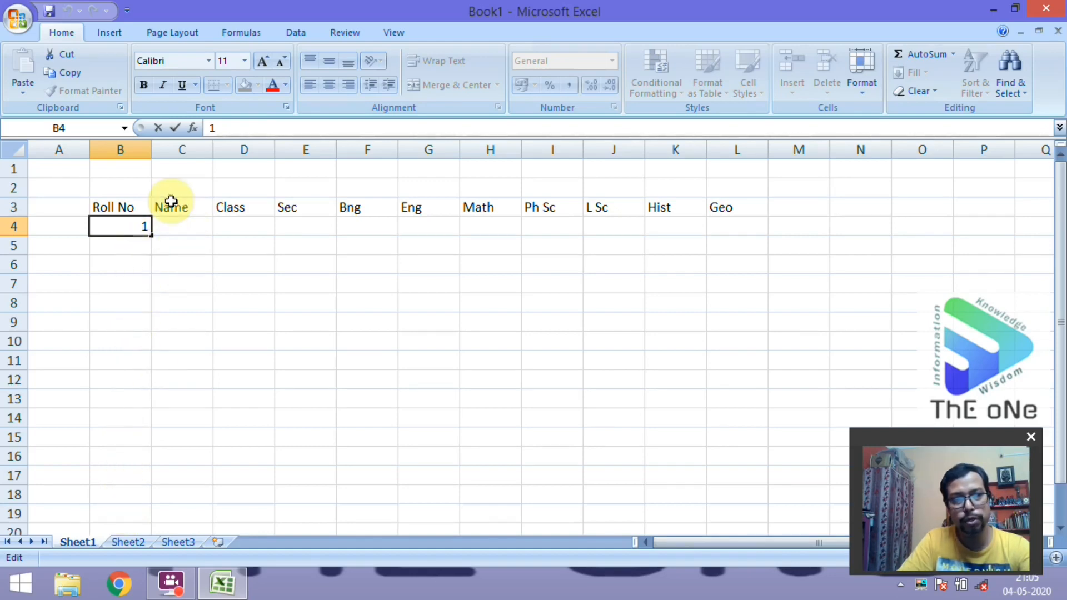
{"action": "key", "text": "ctrl+Return"}
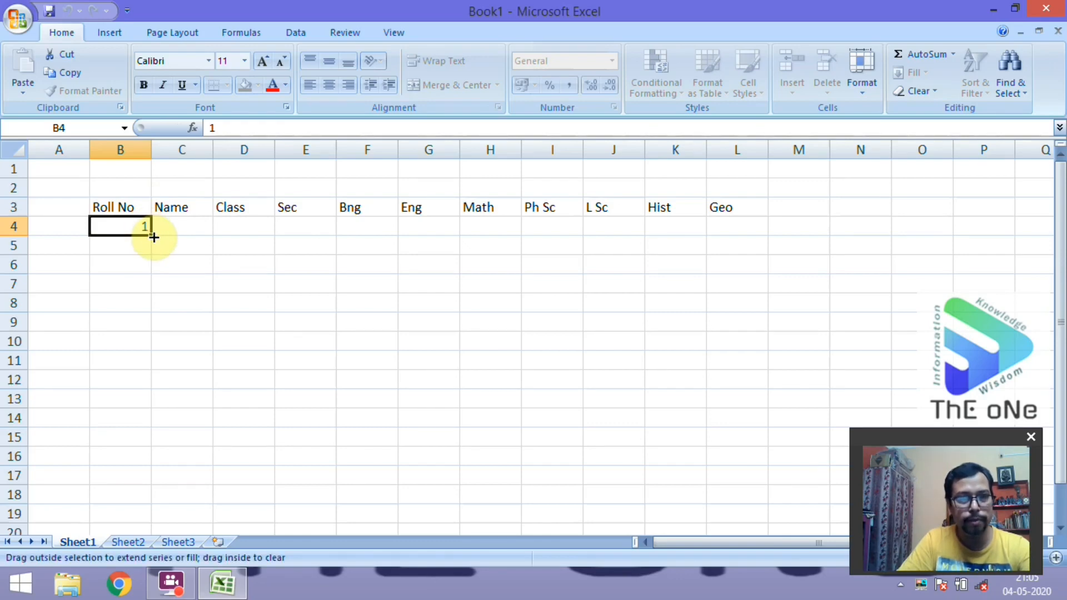
{"action": "left_click_drag", "start_coordinate": [153, 237], "coordinate": [145, 405]}
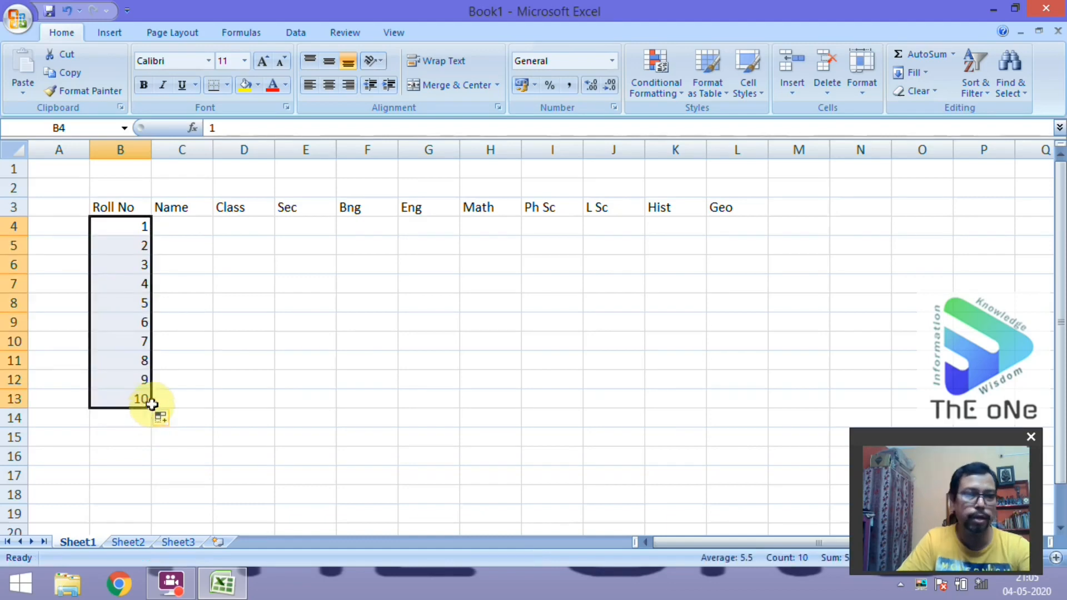
Step: Enter the student names for roll numbers 1 to 3 in cells C4 to C6
{"action": "left_click", "coordinate": [217, 343]}
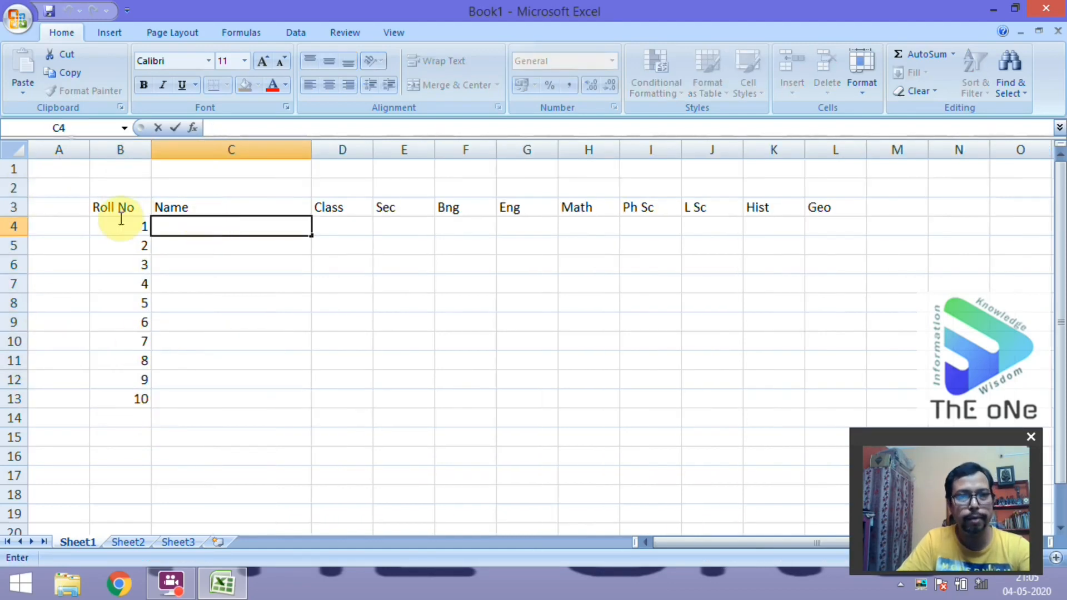
{"action": "left_click", "coordinate": [172, 227]}
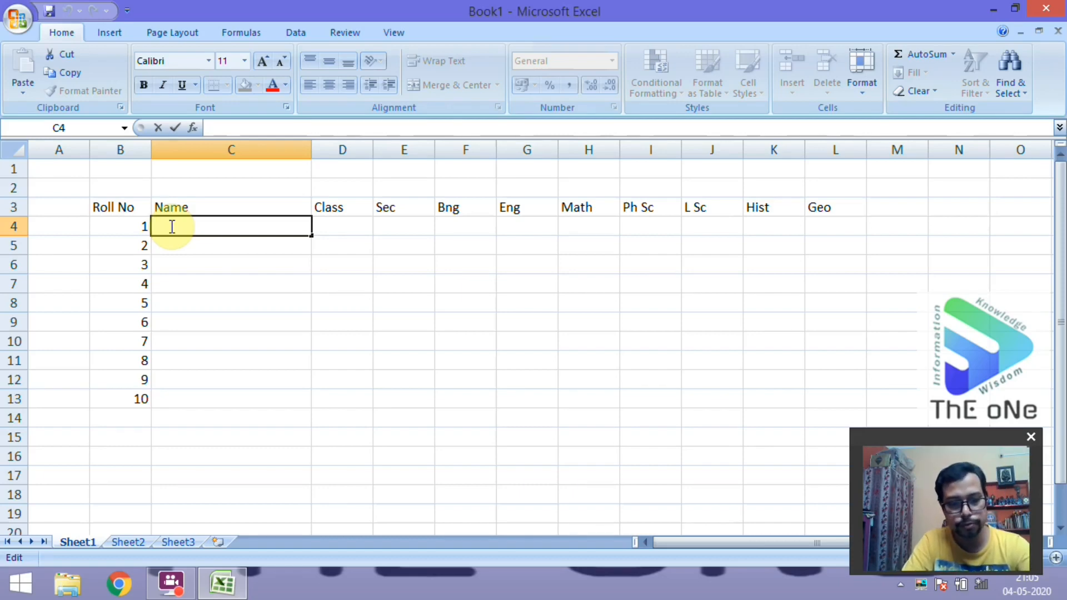
{"action": "type", "text": "Amit"}
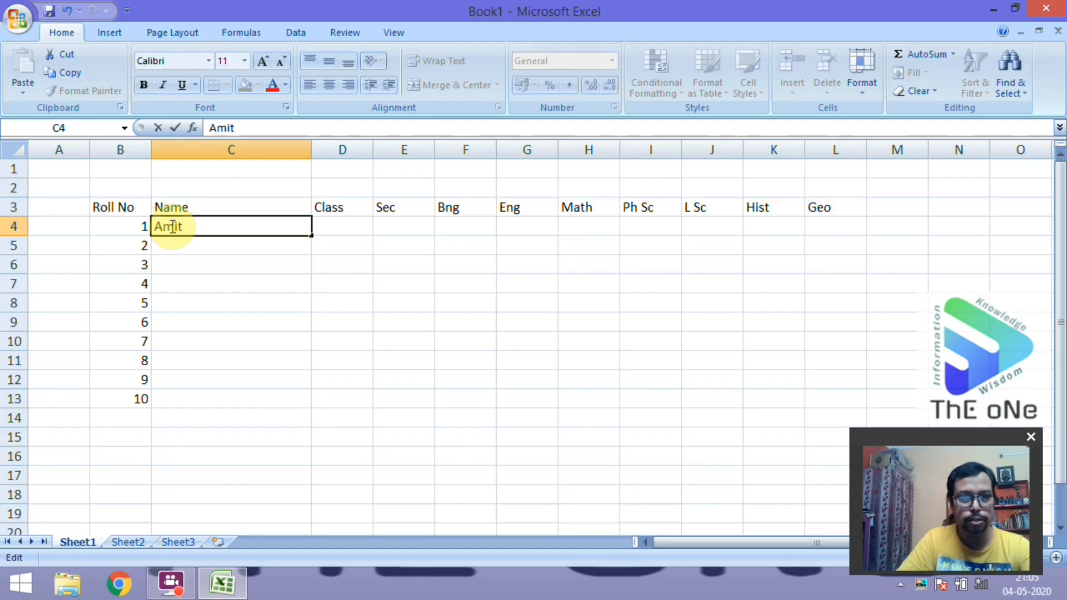
{"action": "left_click", "coordinate": [175, 247]}
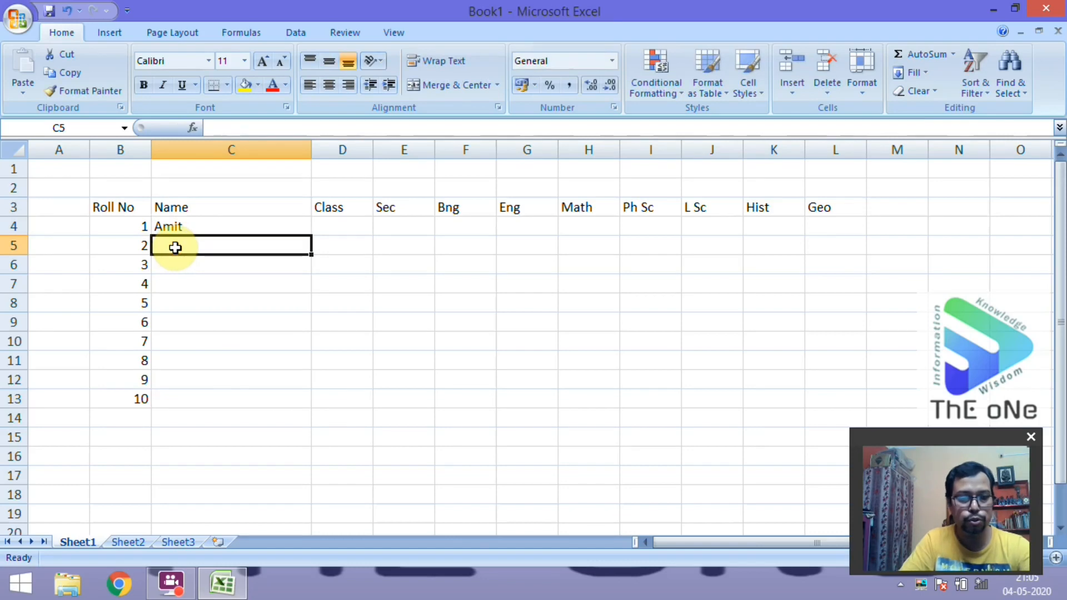
{"action": "type", "text": "Sumit"}
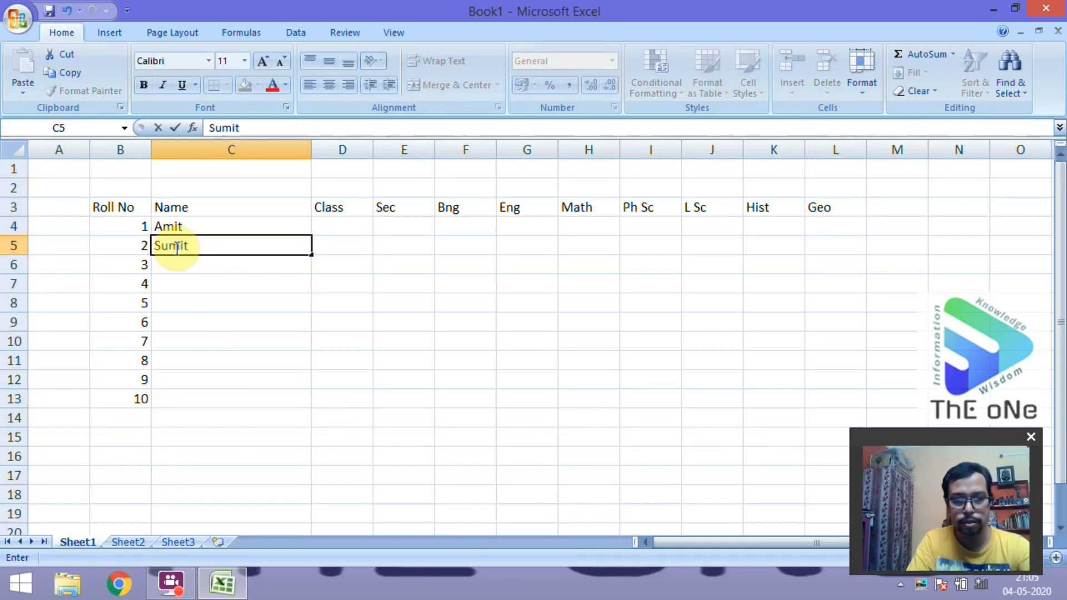
{"action": "key", "text": "Return"}
{"action": "type", "text": "Pradip"}
{"action": "key", "text": "Return"}
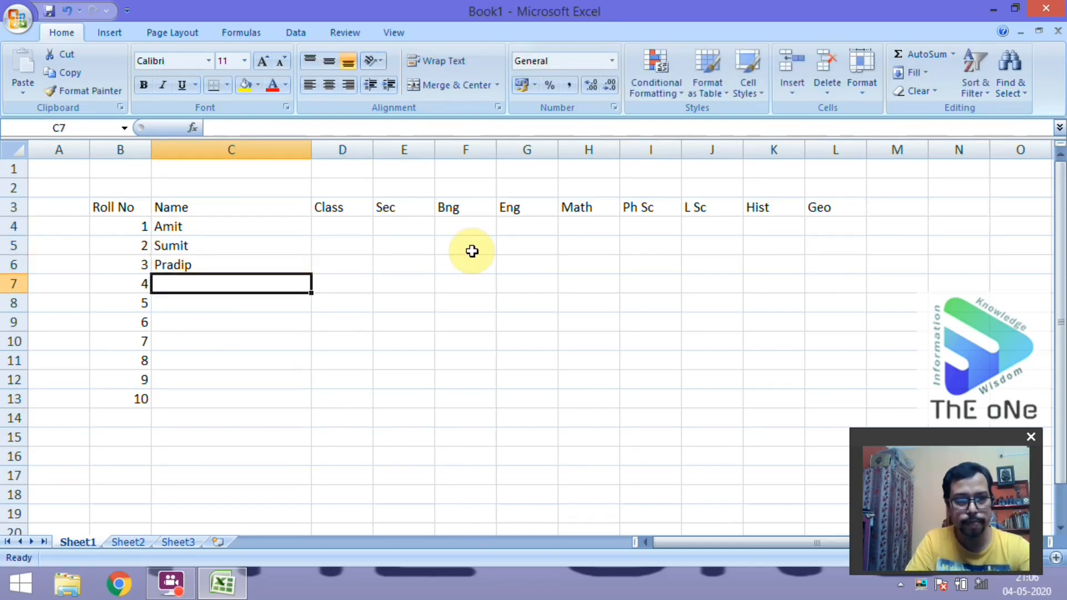
Step: Enter the student names for roll numbers 4 to 7 in cells C7 to C10
{"action": "type", "text": "Asit"}
{"action": "key", "text": "Return"}
{"action": "type", "text": "Rohit"}
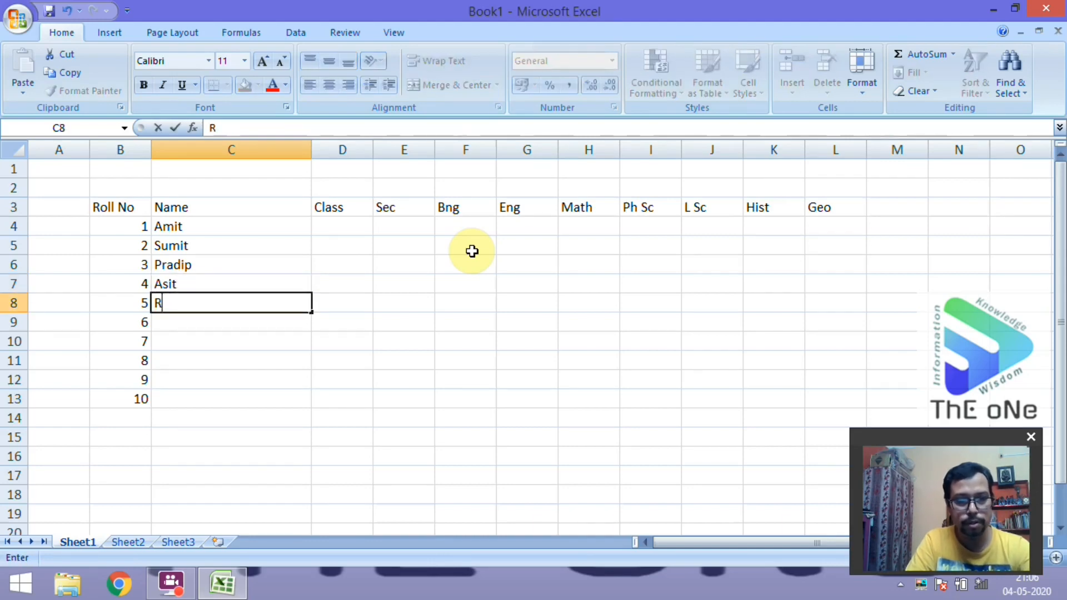
{"action": "key", "text": "Return"}
{"action": "type", "text": "Rahul"}
{"action": "key", "text": "Return"}
{"action": "type", "text": "Sujit"}
{"action": "key", "text": "Return"}
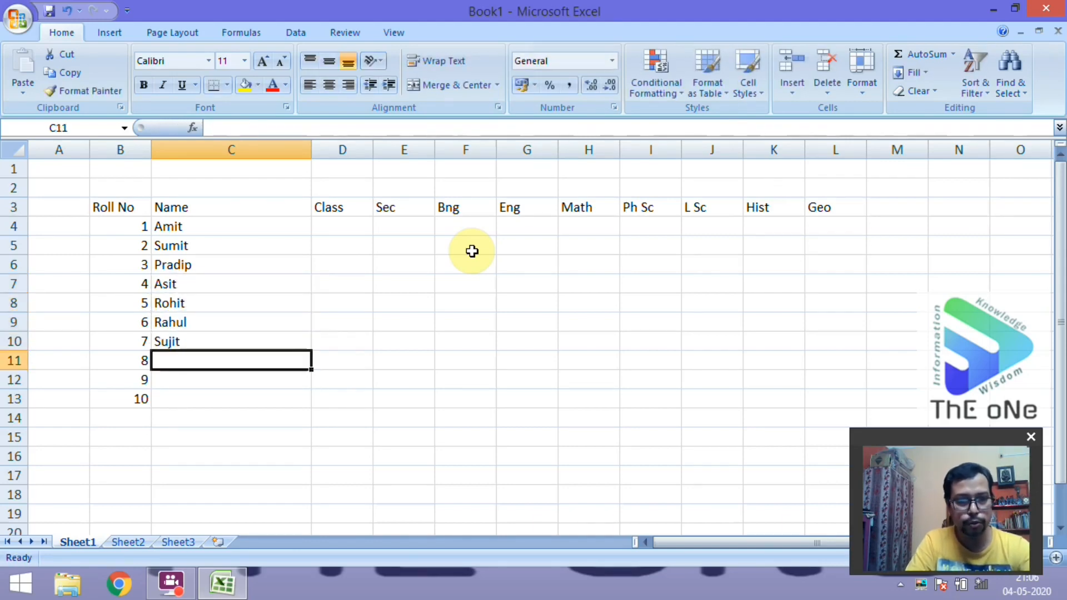
Step: Enter the student names for roll numbers 8 to 10 in cells C11 to C13
{"action": "type", "text": "Rakesh"}
{"action": "key", "text": "Return"}
{"action": "type", "text": "Binoy"}
{"action": "key", "text": "Return"}
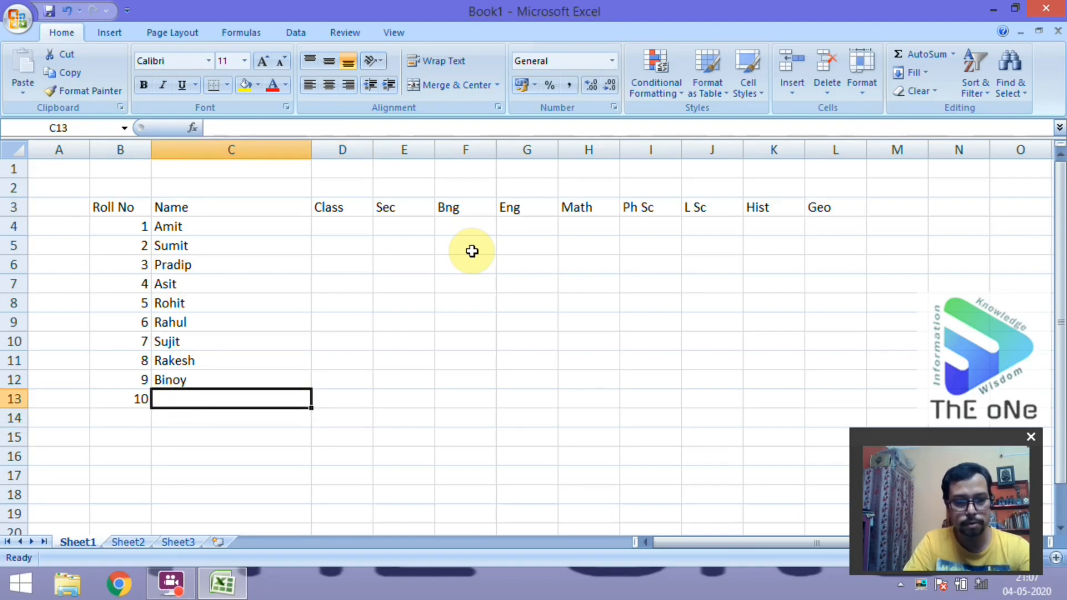
{"action": "type", "text": "Dinesh"}
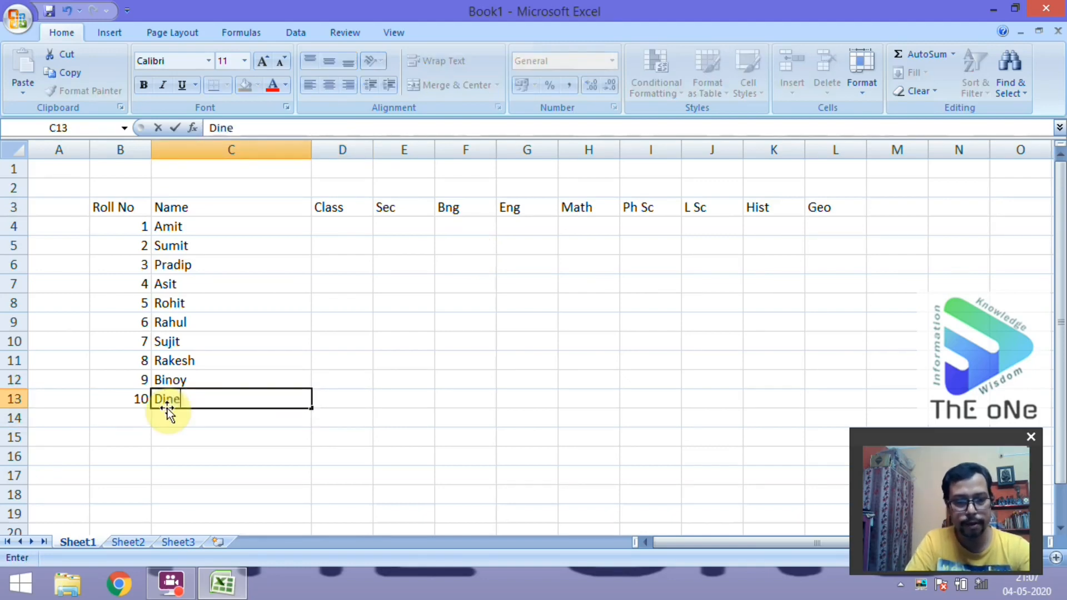
Step: Enter class "X" in cell D4 for the student with roll number 1
{"action": "left_click", "coordinate": [337, 226]}
{"action": "type", "text": "X"}
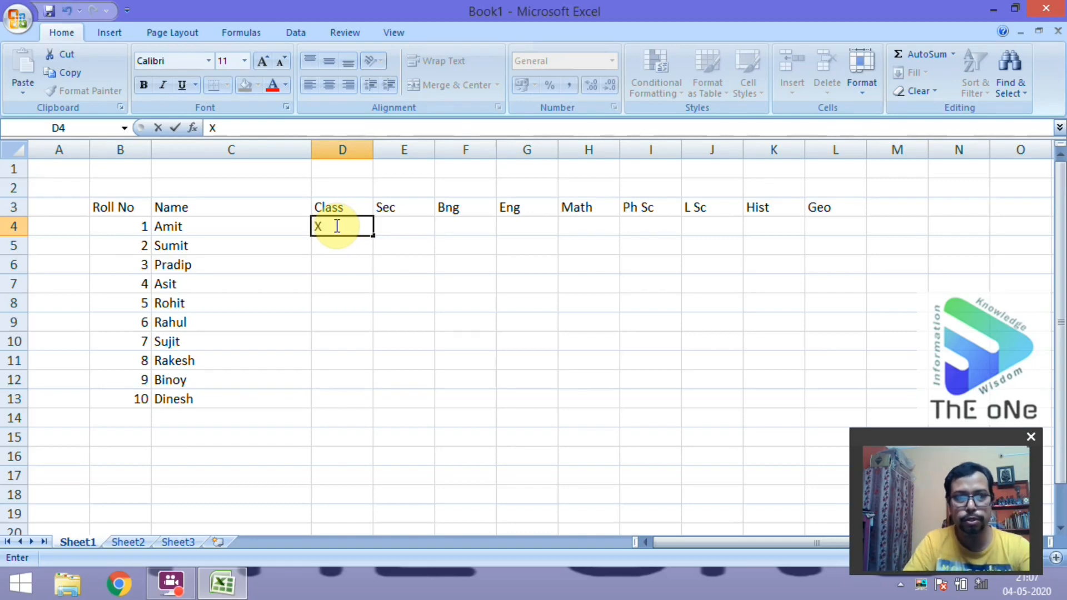
{"action": "key", "text": "Return"}
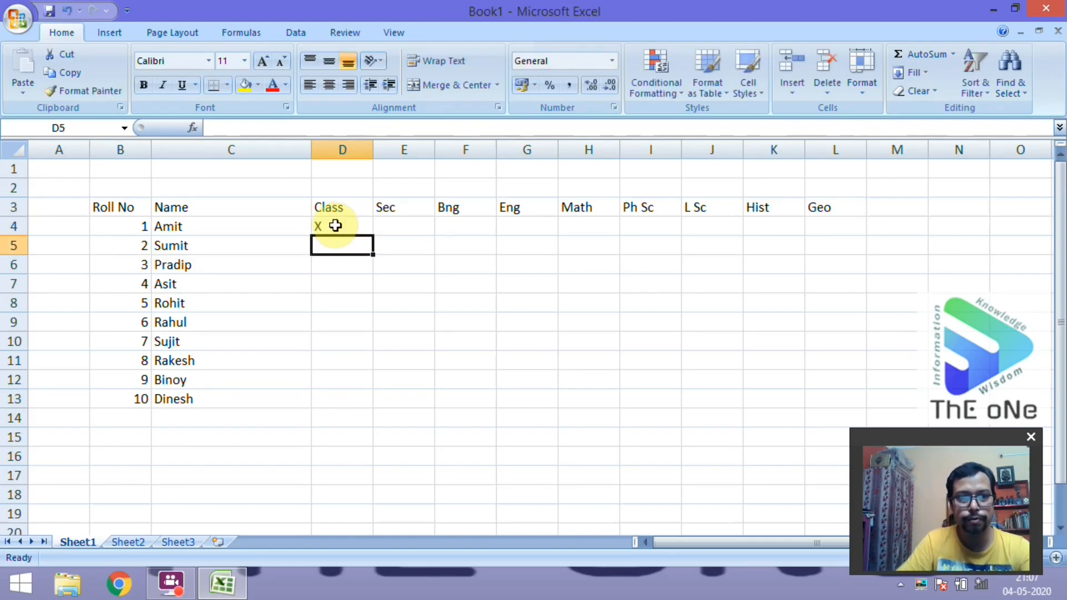
Step: Fill the class value "X" from cell D4 down through D13 for all ten students
{"action": "left_click_drag", "start_coordinate": [338, 246], "coordinate": [369, 305]}
{"action": "left_click", "coordinate": [345, 228]}
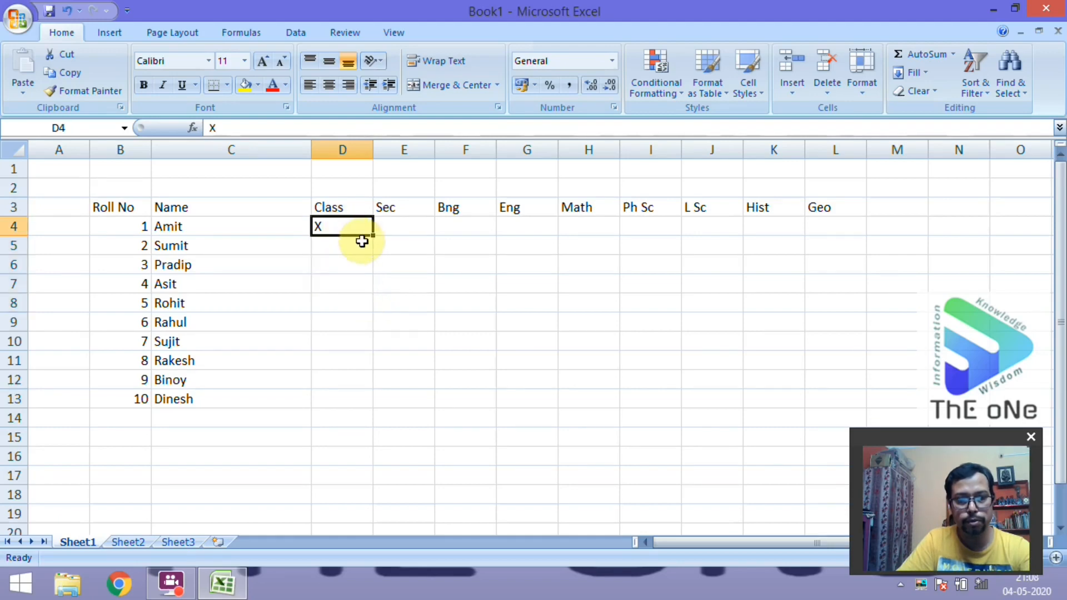
{"action": "left_click_drag", "start_coordinate": [375, 237], "coordinate": [369, 403]}
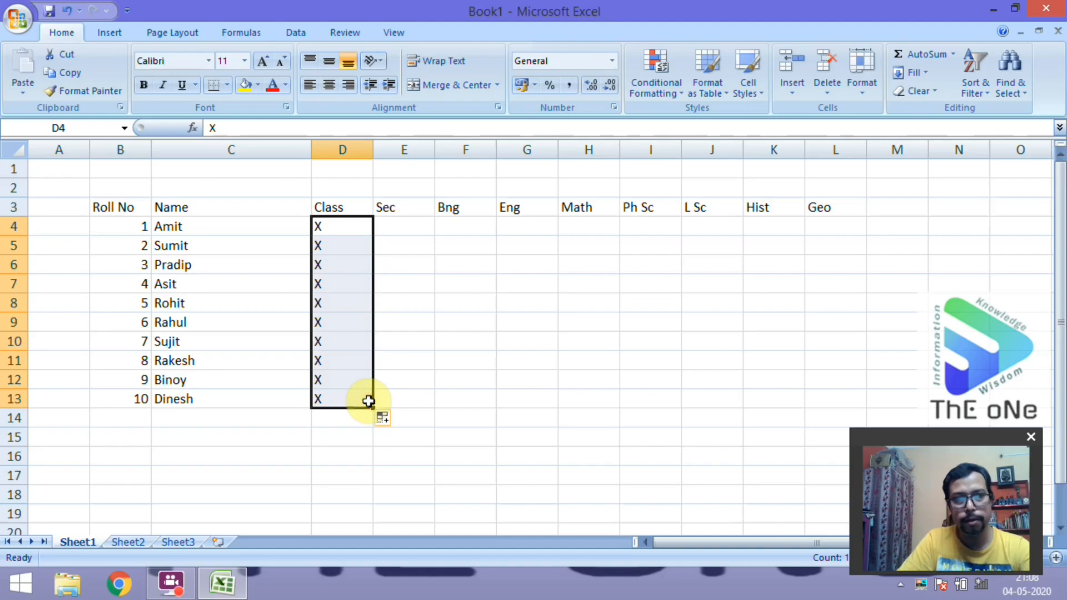
Step: Enter the sections A, B, C, B, A, C, A, B, C, A in cells E4 to E13
{"action": "double_click", "coordinate": [407, 227]}
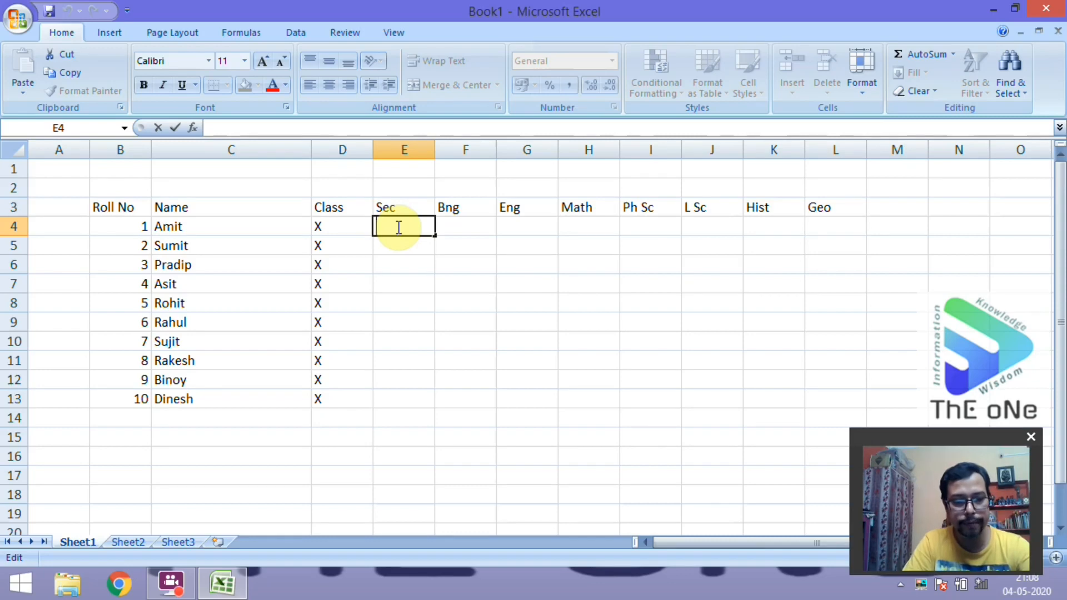
{"action": "type", "text": "A"}
{"action": "key", "text": "Return"}
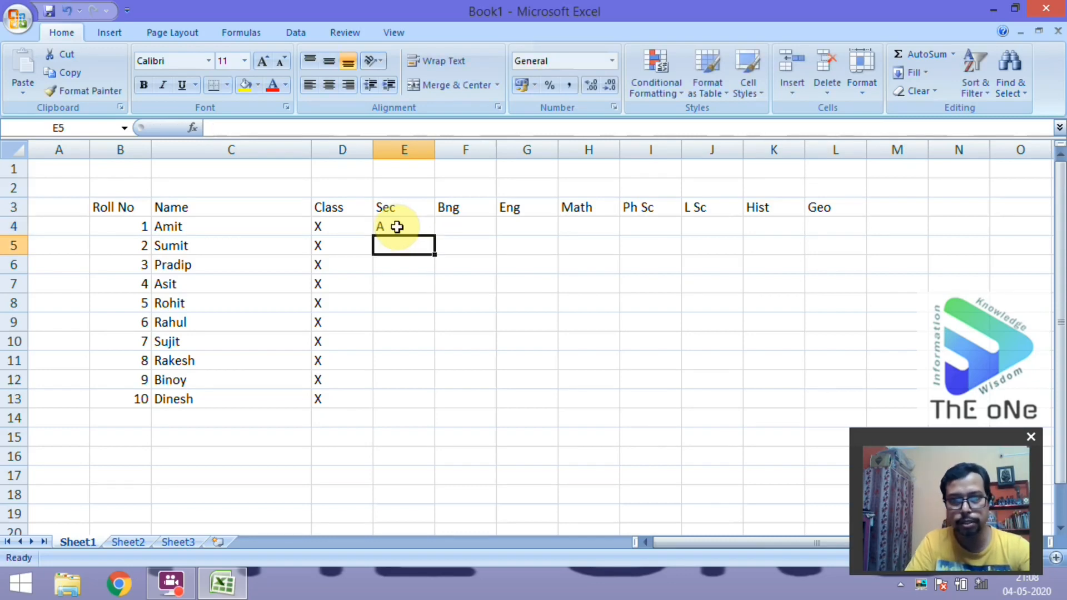
{"action": "type", "text": "B"}
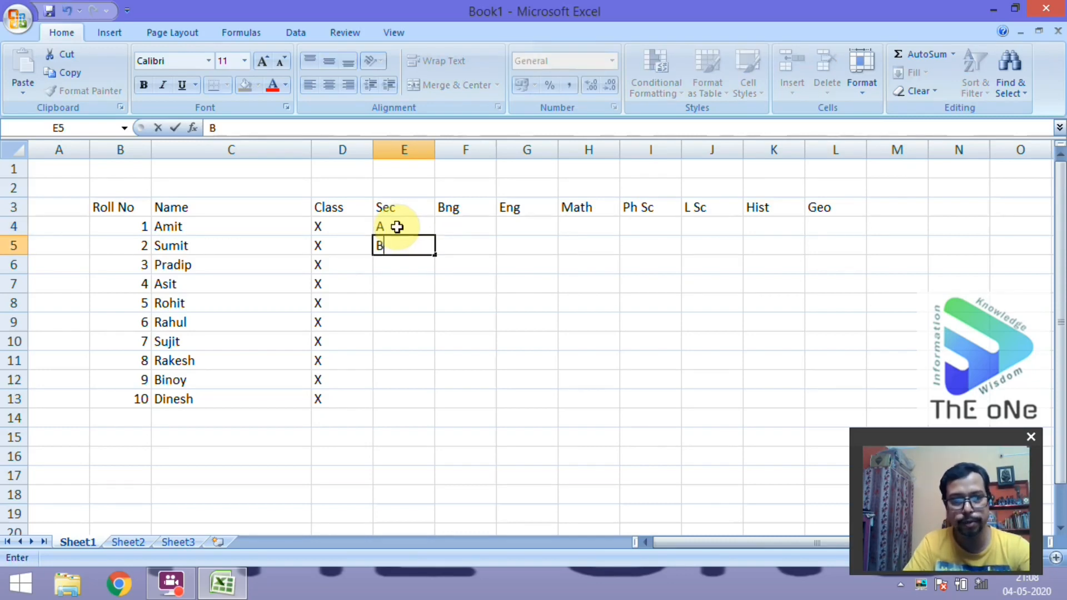
{"action": "key", "text": "Return"}
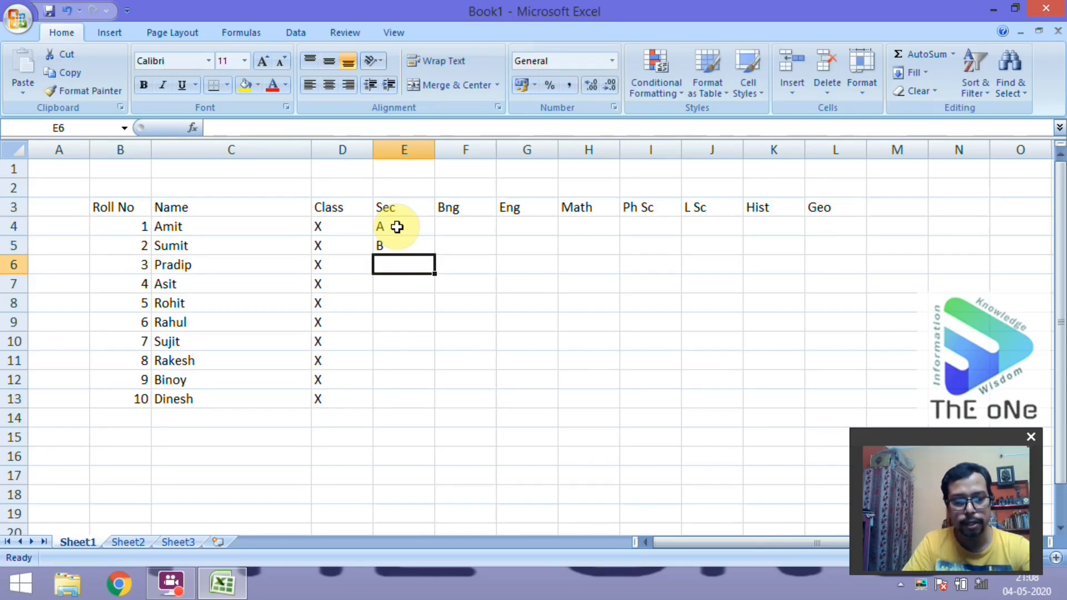
{"action": "type", "text": "C"}
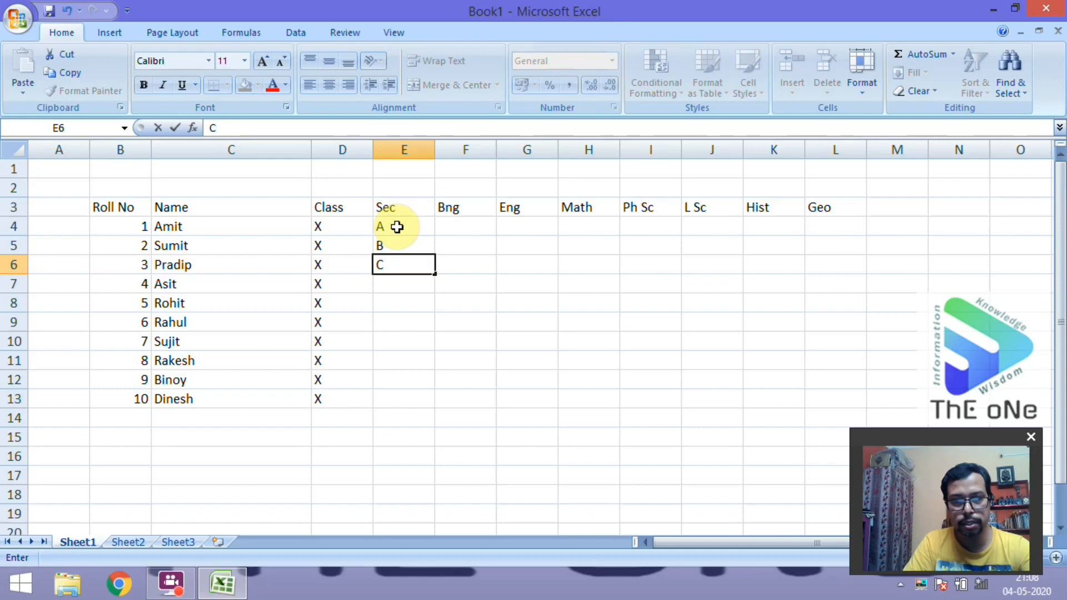
{"action": "key", "text": "Return"}
{"action": "type", "text": "B"}
{"action": "key", "text": "Return"}
{"action": "type", "text": "A"}
{"action": "key", "text": "Return"}
{"action": "type", "text": "C A B C A"}
Step: Enter the Bng marks 60, 51, 42, 64, 68, 51, 72, 30, 21 and 61 in cells F4 to F13
{"action": "key", "text": "Right"}
{"action": "key", "text": "Up"}
{"action": "key", "text": "Up"}
{"action": "key", "text": "Up"}
{"action": "key", "text": "Up"}
{"action": "key", "text": "Up"}
{"action": "key", "text": "Up"}
{"action": "key", "text": "Up"}
{"action": "key", "text": "Up"}
{"action": "key", "text": "Up"}
{"action": "key", "text": "Up"}
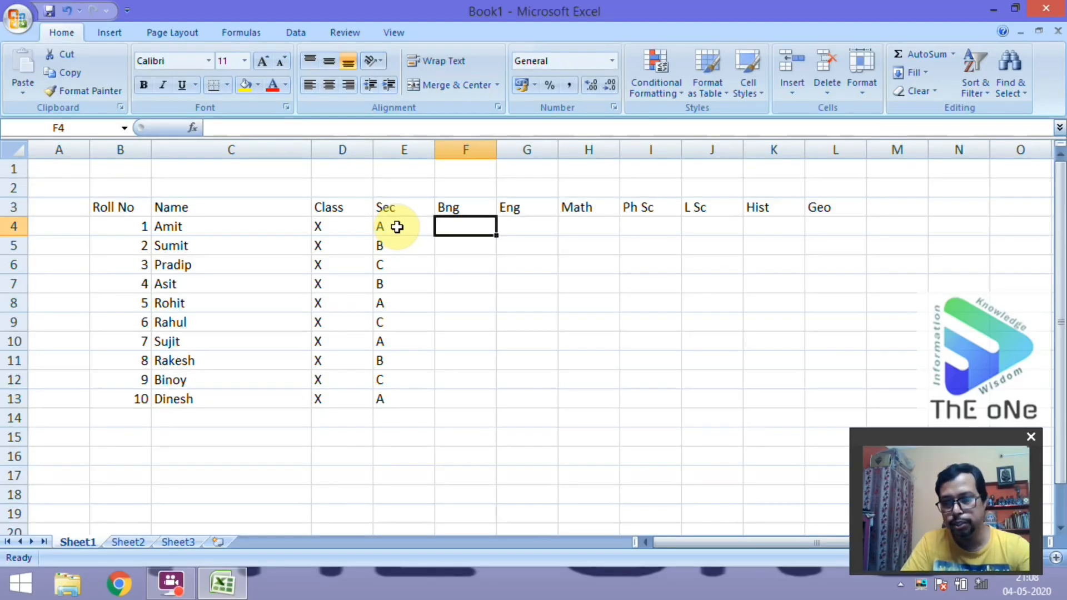
{"action": "type", "text": "60"}
{"action": "key", "text": "Return"}
{"action": "type", "text": "51"}
{"action": "key", "text": "Return"}
{"action": "type", "text": "42"}
{"action": "key", "text": "Return"}
{"action": "type", "text": "64 68 51 72 30 21"}
{"action": "key", "text": "Return"}
{"action": "type", "text": "61"}
{"action": "key", "text": "Return"}
Step: Enter the Eng marks 68, 42, 64, 79, 68, 42, 85, 62, 37 and 54 in cells G4 to G13
{"action": "key", "text": "Right"}
{"action": "key", "text": "Up"}
{"action": "key", "text": "Up"}
{"action": "key", "text": "Up"}
{"action": "key", "text": "Up"}
{"action": "key", "text": "Up"}
{"action": "key", "text": "Up"}
{"action": "key", "text": "Up"}
{"action": "key", "text": "Up"}
{"action": "key", "text": "Up"}
{"action": "key", "text": "Up"}
{"action": "type", "text": "68"}
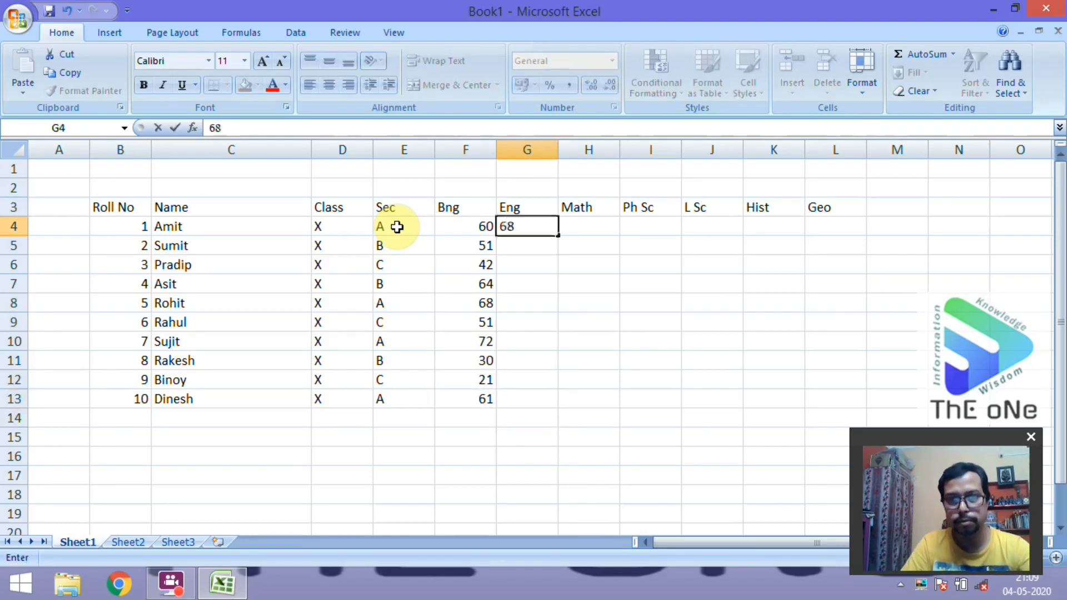
{"action": "key", "text": "Return"}
{"action": "type", "text": "42 64 79 68 42 85 72 37 54"}
{"action": "key", "text": "Return"}
Step: Enter the Math marks 95, 75, 64, 85, 63, 74, 84, 98, 75 and 64 in cells H4 to H13
{"action": "key", "text": "Right"}
{"action": "key", "text": "Up"}
{"action": "key", "text": "Up"}
{"action": "key", "text": "Up"}
{"action": "key", "text": "Up"}
{"action": "key", "text": "Up"}
{"action": "key", "text": "Up"}
{"action": "key", "text": "Up"}
{"action": "key", "text": "Up"}
{"action": "key", "text": "Up"}
{"action": "key", "text": "Up"}
{"action": "type", "text": "95 75 64 85 63 74 84 98 75 64"}
Step: Enter the Ph Sc marks 85, 65, 87, 52, 65, 75, 85, 45, 75 and 62 in cells I4 to I13
{"action": "key", "text": "Right"}
{"action": "key", "text": "Up"}
{"action": "key", "text": "Up"}
{"action": "key", "text": "Up"}
{"action": "key", "text": "Up"}
{"action": "key", "text": "Up"}
{"action": "key", "text": "Up"}
{"action": "key", "text": "Up"}
{"action": "key", "text": "Up"}
{"action": "key", "text": "Up"}
{"action": "key", "text": "Up"}
{"action": "type", "text": "85"}
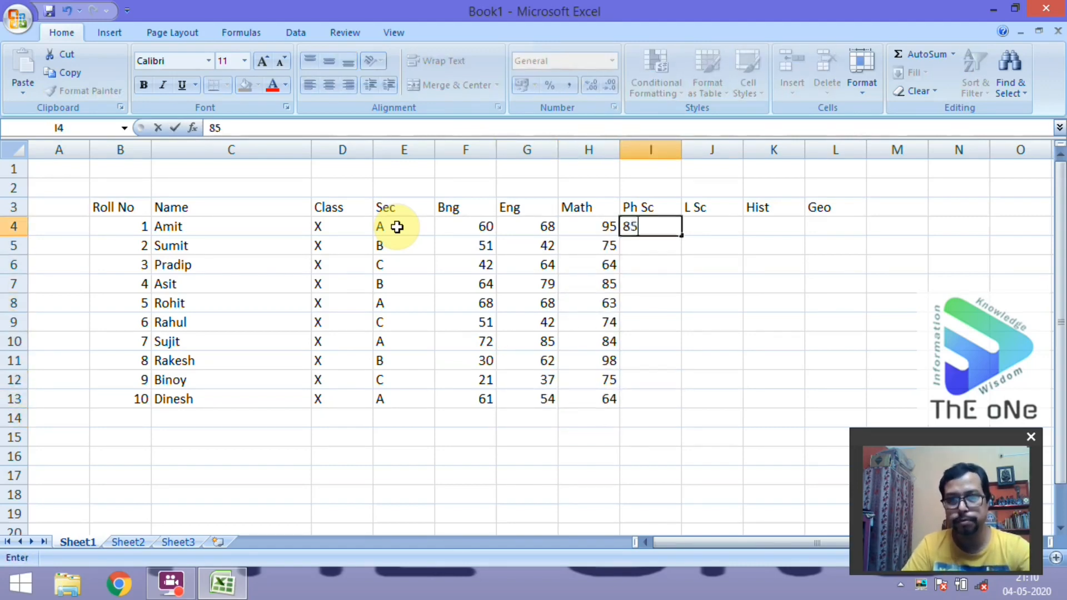
{"action": "type", "text": " 65 87 52 65 75 85 45 75 62"}
{"action": "key", "text": "Return"}
Step: Enter the L Sc marks 85, 65, 42, 68, 75, 85, 62, 45, 52 and 64 in cells J4 to J13
{"action": "key", "text": "Right"}
{"action": "key", "text": "Up"}
{"action": "key", "text": "Up"}
{"action": "key", "text": "Up"}
{"action": "key", "text": "Up"}
{"action": "key", "text": "Up"}
{"action": "key", "text": "Up"}
{"action": "key", "text": "Up"}
{"action": "key", "text": "Up"}
{"action": "key", "text": "Up"}
{"action": "key", "text": "Up"}
{"action": "type", "text": "85 6"}
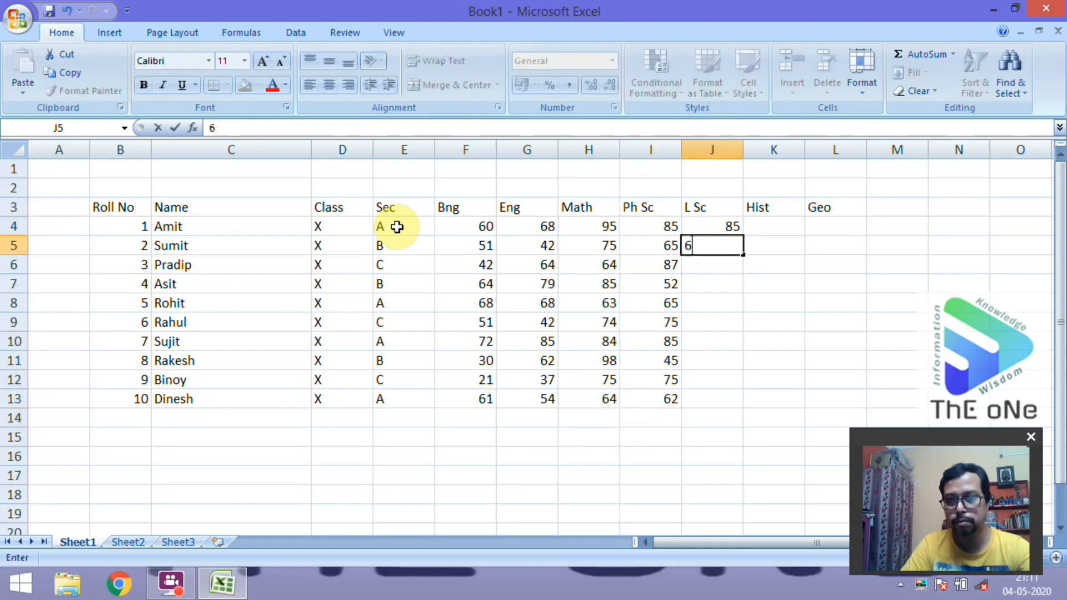
{"action": "type", "text": "5 42 68 75 85 62 45 52 64"}
{"action": "key", "text": "Return"}
Step: Enter the Hist marks 45, 65, 75, 51, 46, 65, 62, 35, 21 and 68 in cells K4 to K13
{"action": "key", "text": "Right"}
{"action": "key", "text": "Up"}
{"action": "key", "text": "Up"}
{"action": "key", "text": "Up"}
{"action": "key", "text": "Up"}
{"action": "key", "text": "Up"}
{"action": "key", "text": "Up"}
{"action": "key", "text": "Up"}
{"action": "key", "text": "Up"}
{"action": "key", "text": "Up"}
{"action": "key", "text": "Up"}
{"action": "type", "text": "45 65 75 51 46 65 62 35 21 68"}
Step: Enter the Geo marks 65, 85, 42, 65, 85, 45, 24, 65, 41 and 74 in cells L4 to L13
{"action": "key", "text": "Right"}
{"action": "key", "text": "Up"}
{"action": "key", "text": "Up"}
{"action": "key", "text": "Up"}
{"action": "key", "text": "Up"}
{"action": "key", "text": "Up"}
{"action": "key", "text": "Up"}
{"action": "key", "text": "Up"}
{"action": "key", "text": "Up"}
{"action": "key", "text": "Up"}
{"action": "key", "text": "Up"}
{"action": "type", "text": "65"}
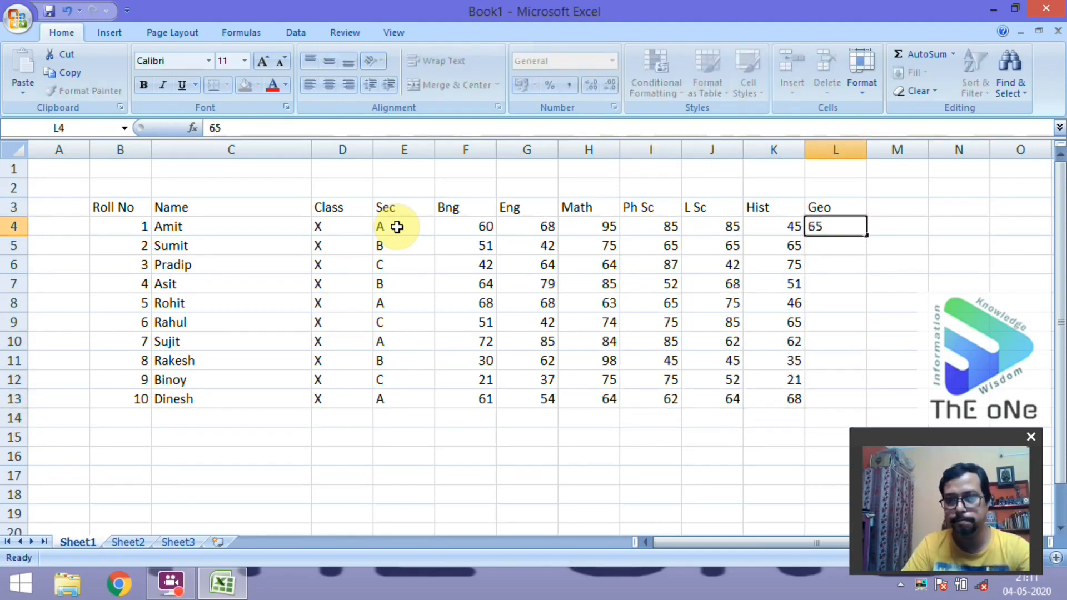
{"action": "type", "text": " 85 42 65 85 45 24 65 41 74"}
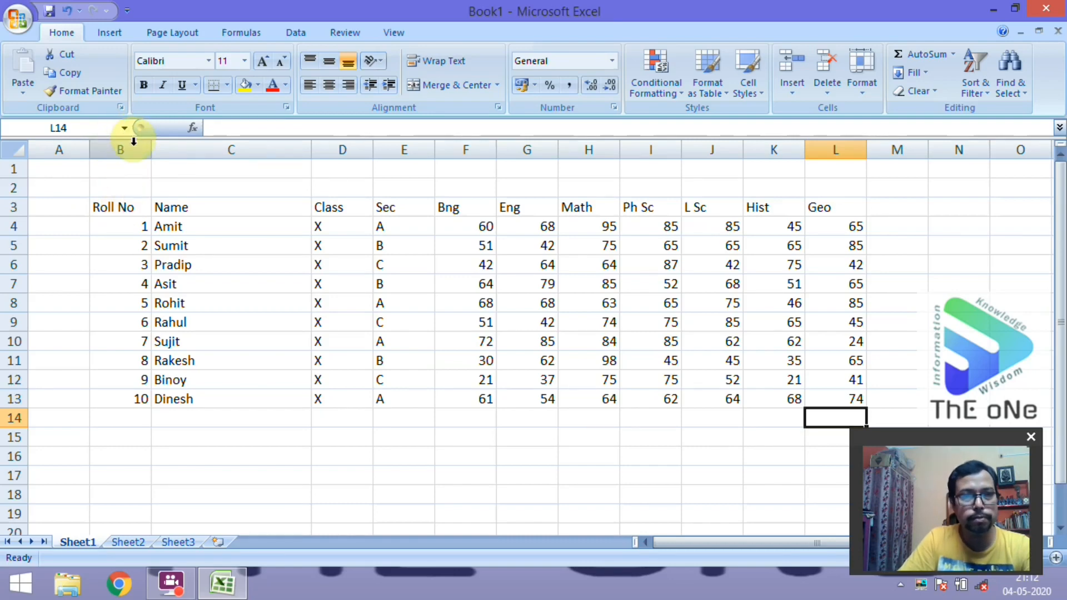
Step: Fit the Name column to its entries with a little extra width, and make header row 3 bold
{"action": "double_click", "coordinate": [310, 151]}
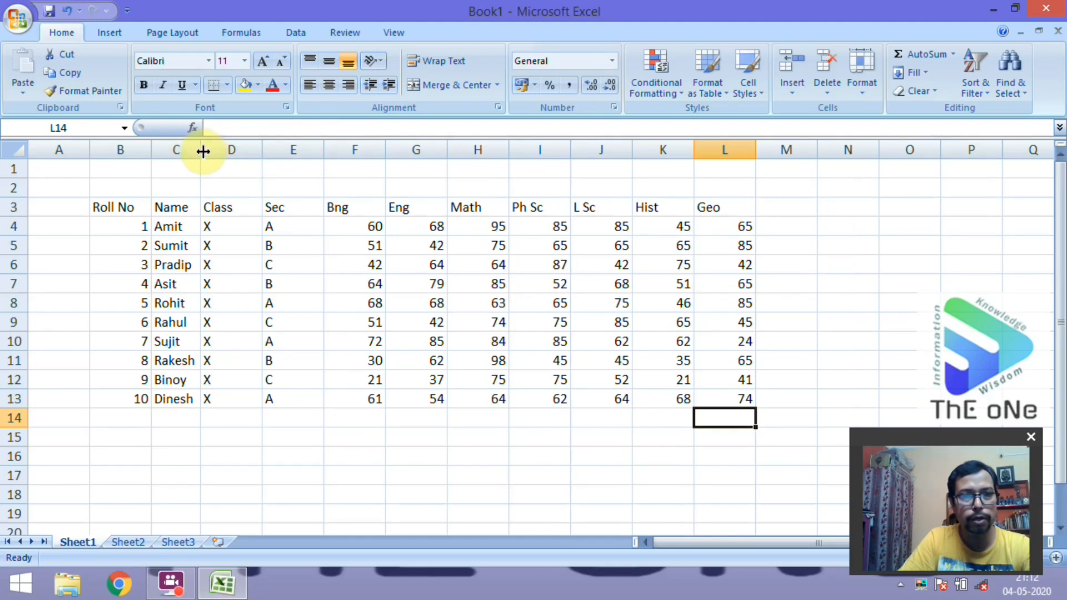
{"action": "left_click_drag", "start_coordinate": [201, 151], "coordinate": [216, 151]}
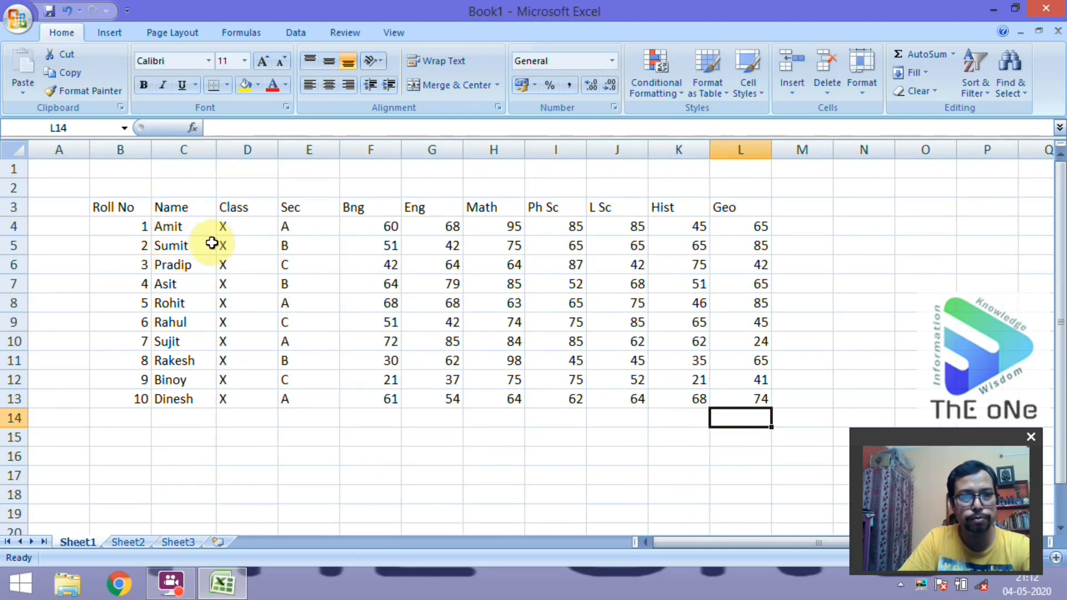
{"action": "left_click", "coordinate": [13, 208]}
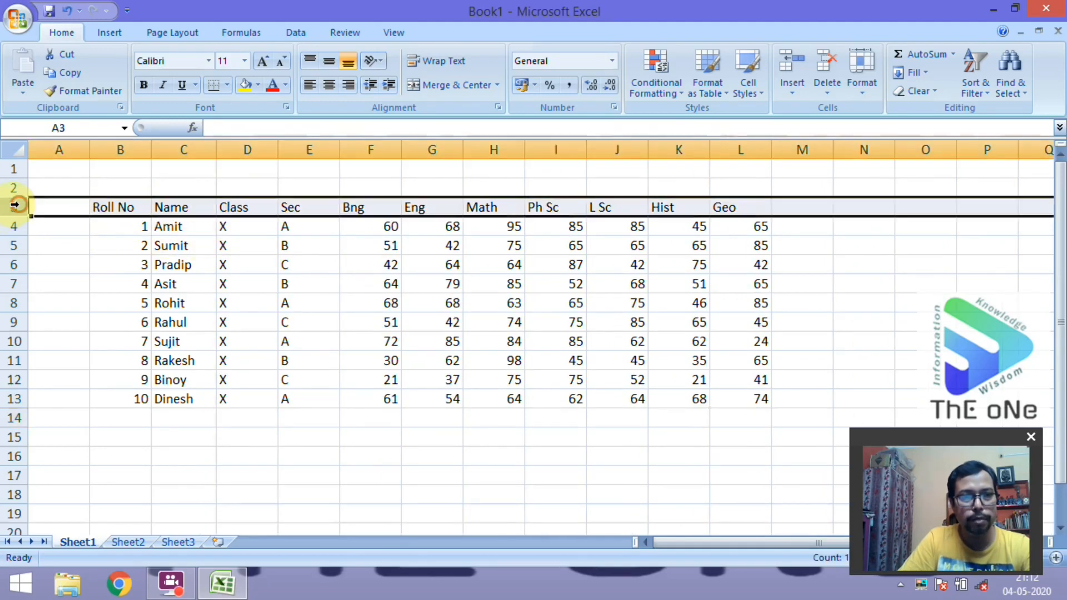
{"action": "left_click", "coordinate": [145, 86]}
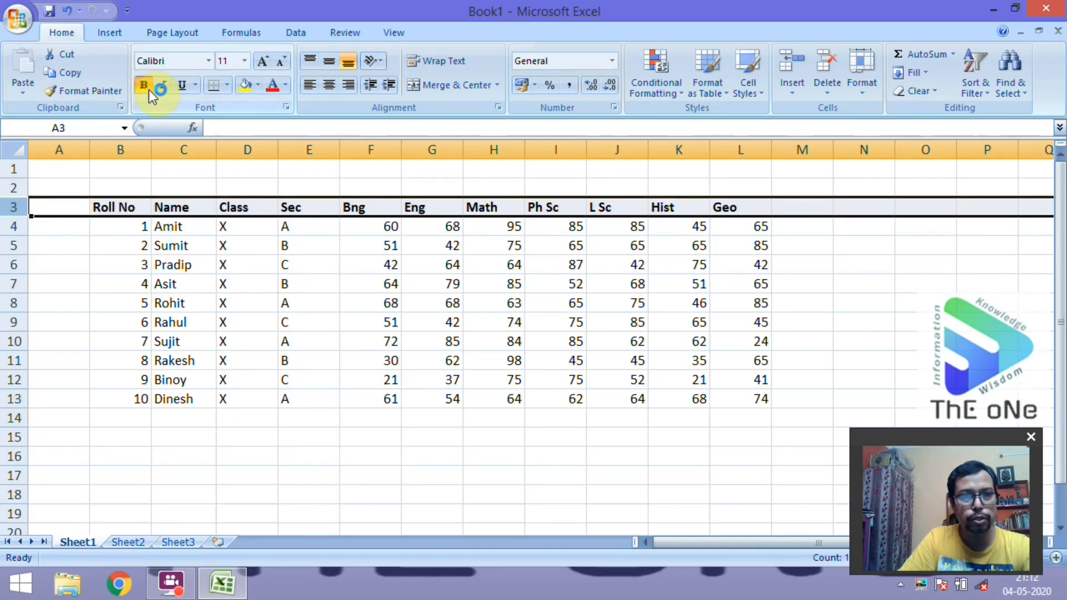
Step: Centre-align the Roll No and Class columns, and widen the Name column slightly
{"action": "left_click", "coordinate": [127, 148]}
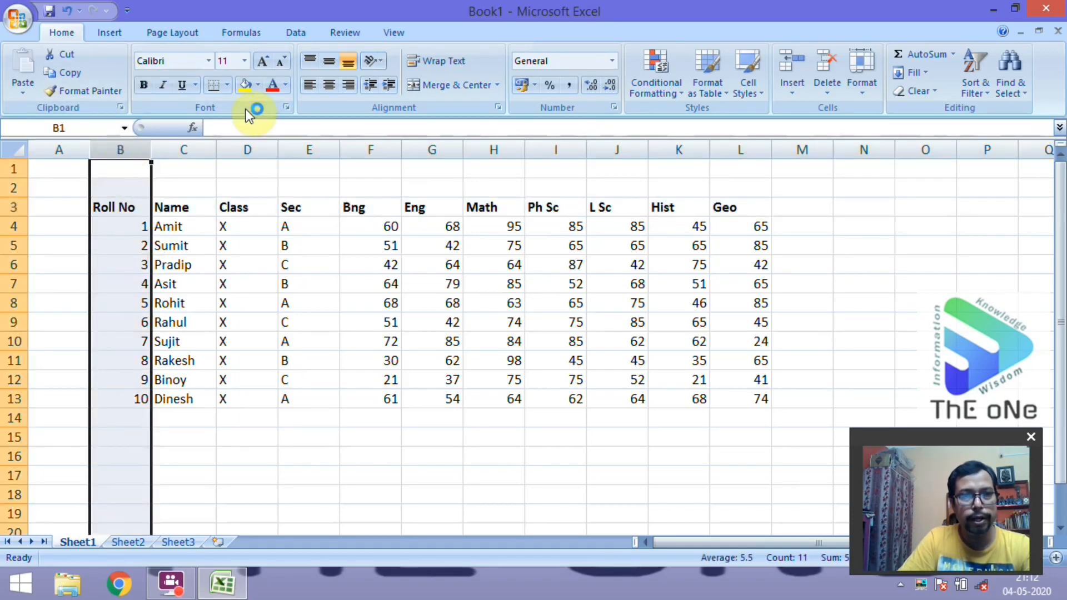
{"action": "left_click", "coordinate": [330, 82]}
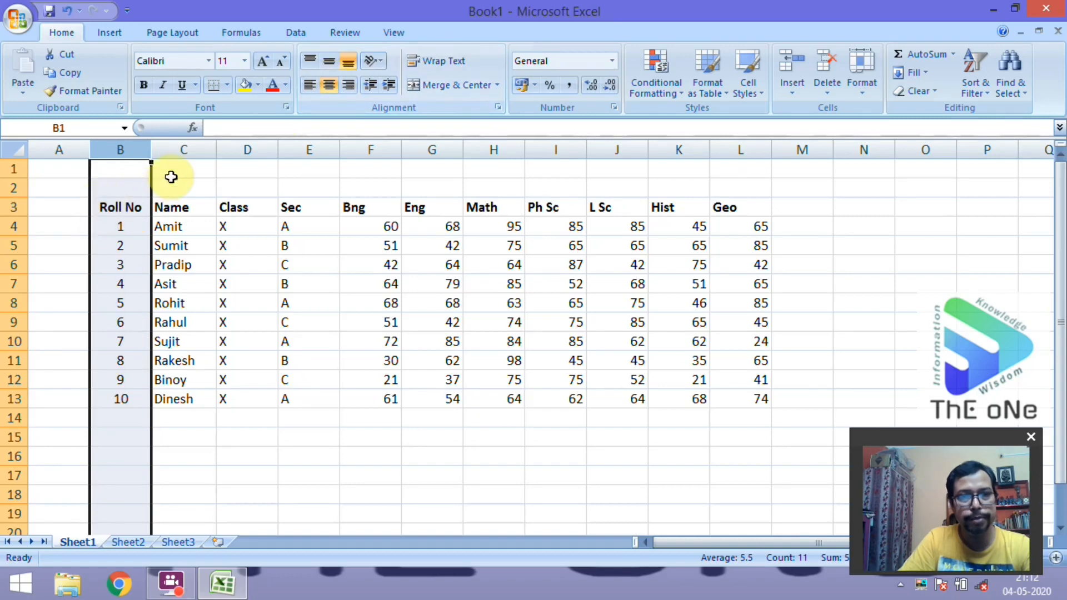
{"action": "left_click_drag", "start_coordinate": [216, 154], "coordinate": [224, 153]}
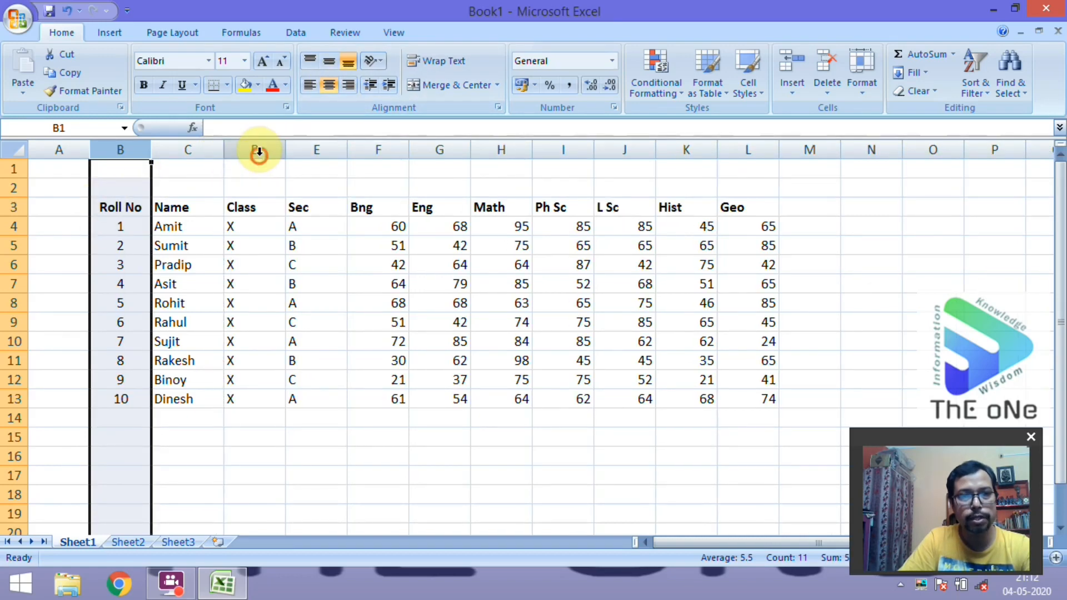
{"action": "left_click", "coordinate": [256, 151]}
{"action": "left_click", "coordinate": [329, 86]}
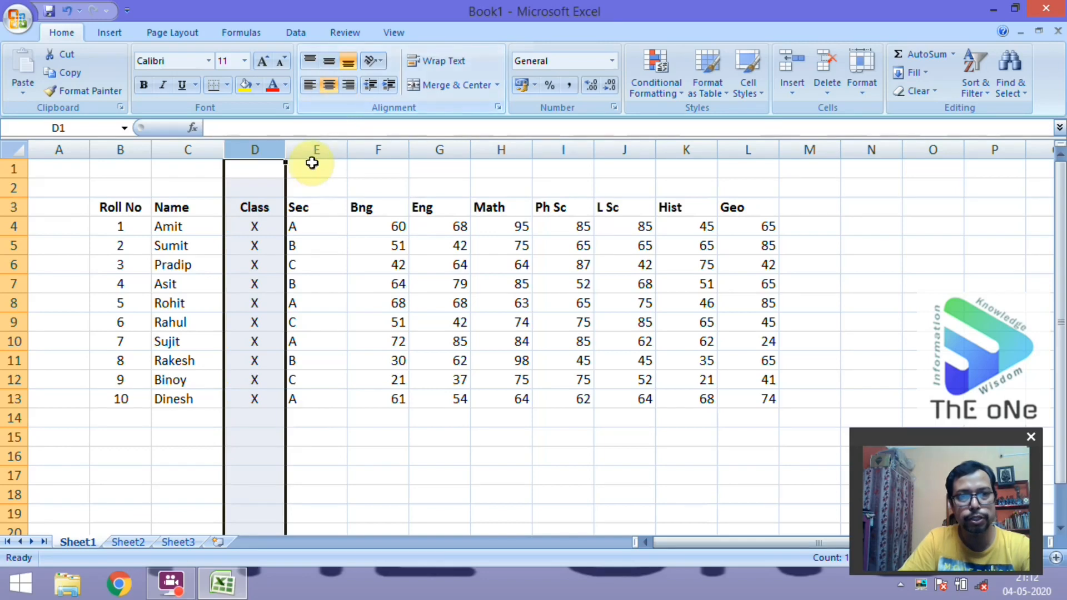
Step: Centre-align the Sec column and auto-fit its width to the contents
{"action": "left_click", "coordinate": [317, 148]}
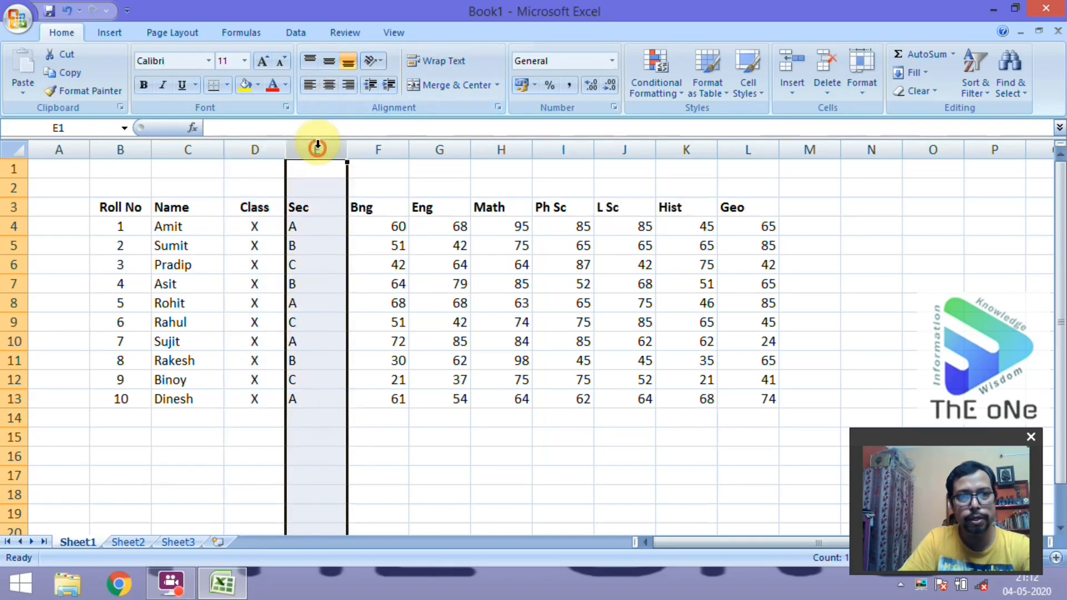
{"action": "left_click", "coordinate": [330, 85]}
{"action": "double_click", "coordinate": [345, 149]}
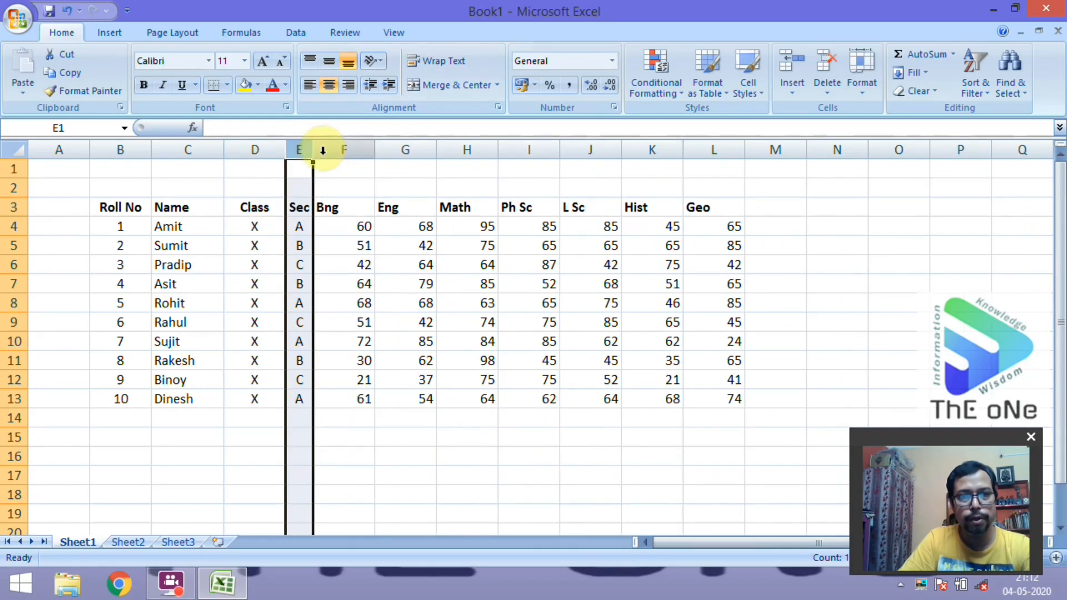
Step: Widen the Sec column slightly and centre-align the subject columns F to L
{"action": "left_click_drag", "start_coordinate": [309, 149], "coordinate": [714, 147]}
{"action": "left_click", "coordinate": [329, 84]}
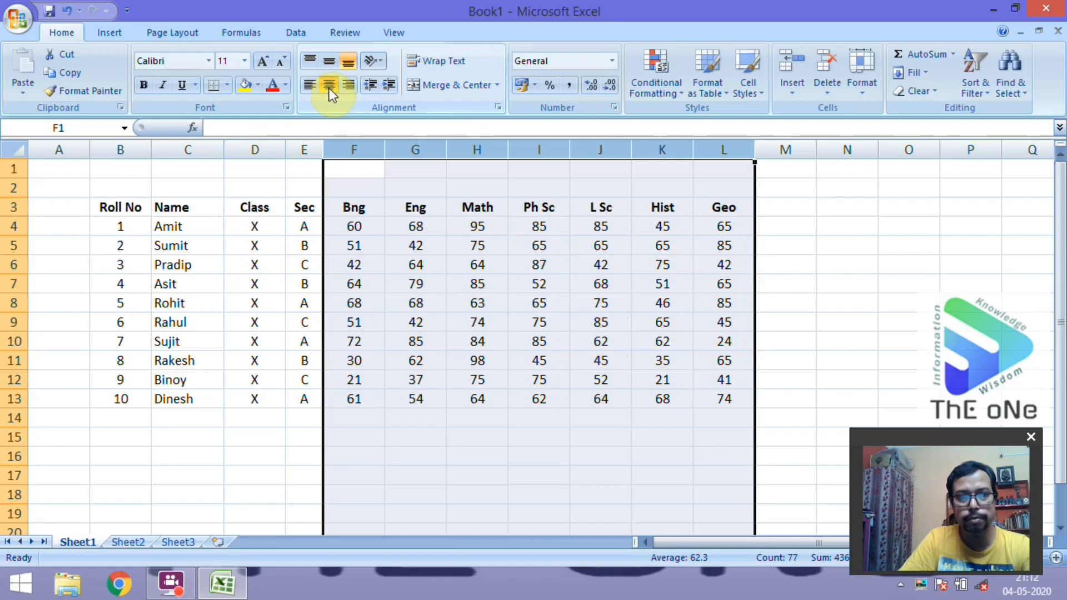
{"action": "left_click", "coordinate": [785, 283]}
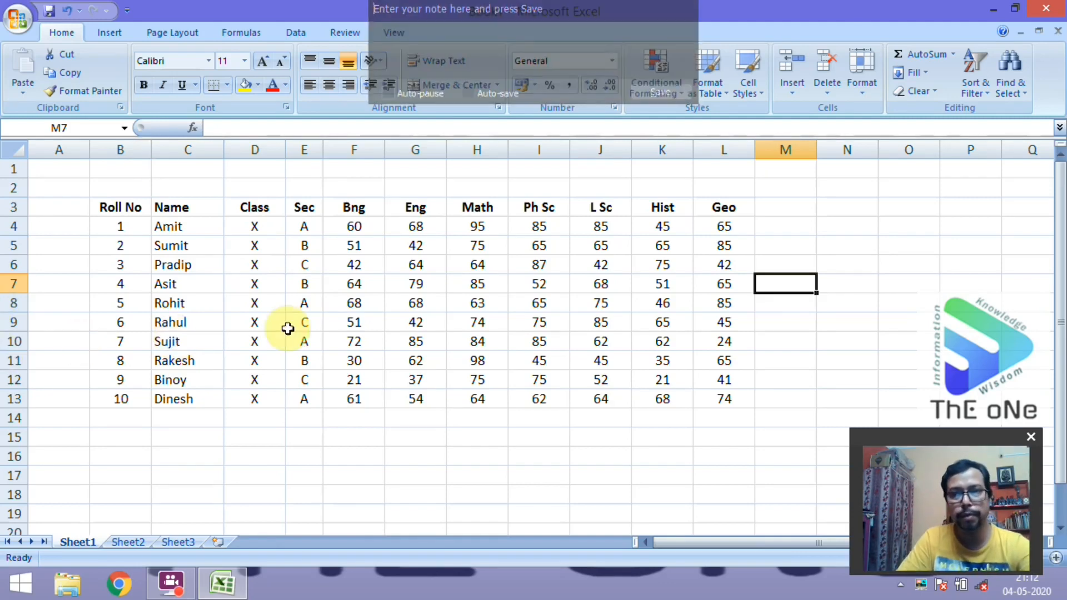
Step: Enter the heading "TOTAL" in cell M3, beside the Geo header
{"action": "left_click", "coordinate": [345, 284]}
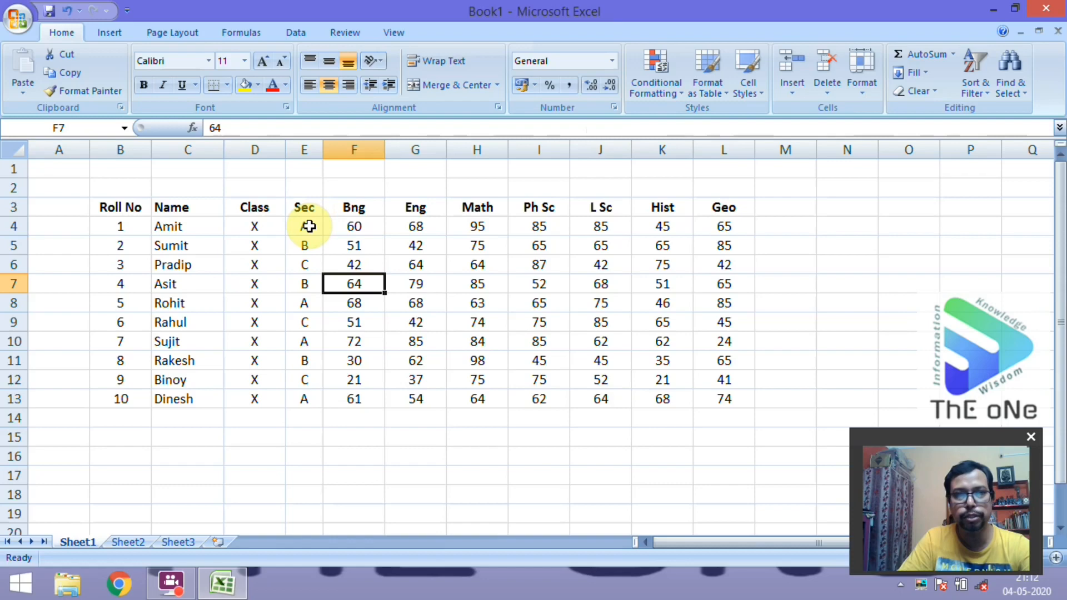
{"action": "left_click", "coordinate": [775, 223]}
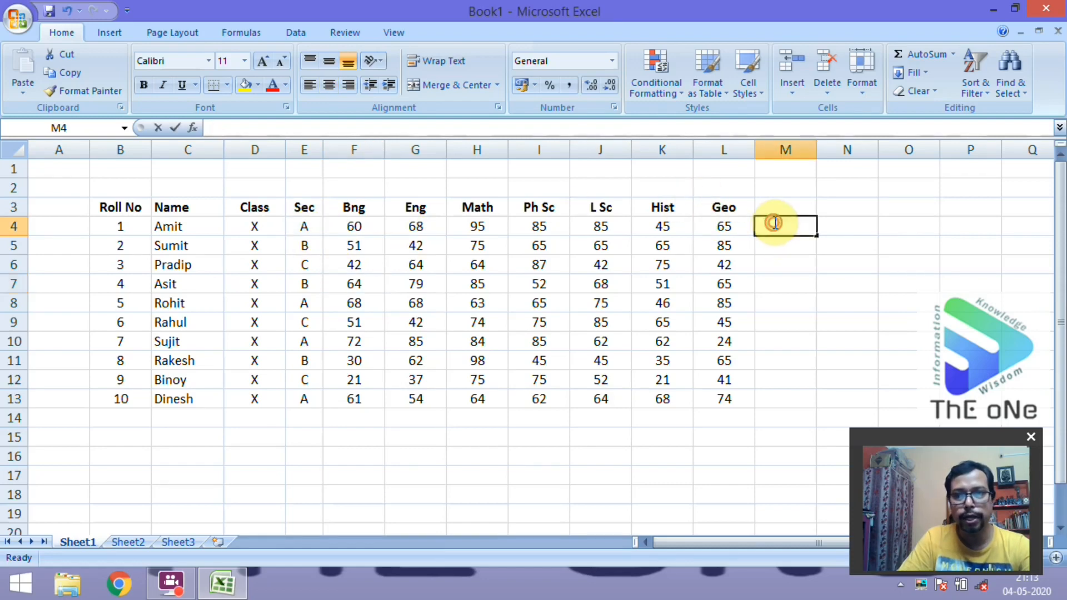
{"action": "double_click", "coordinate": [775, 223]}
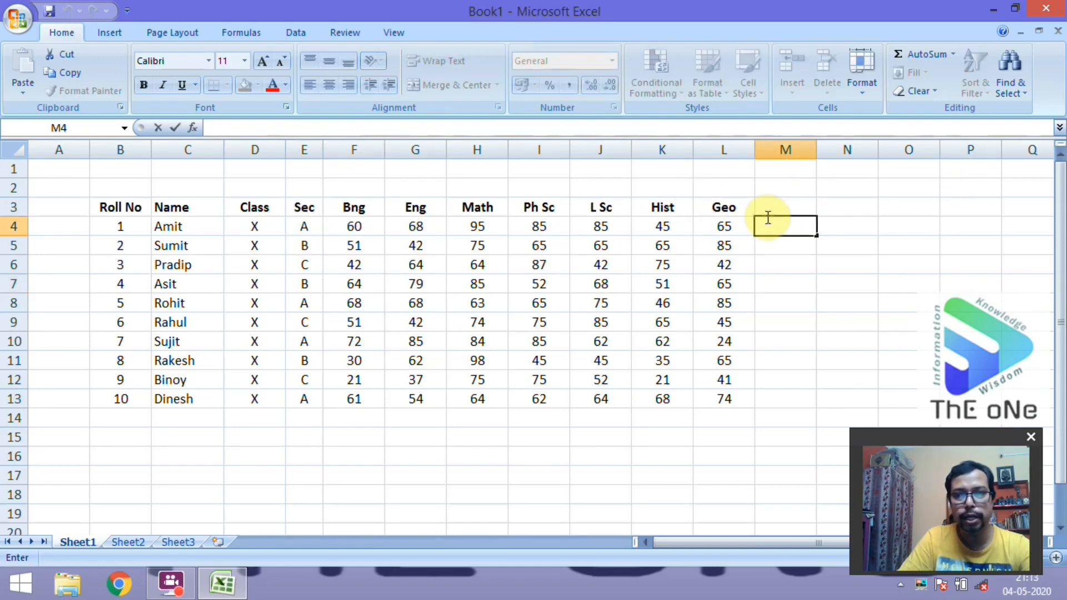
{"action": "left_click", "coordinate": [781, 206]}
{"action": "double_click", "coordinate": [782, 206]}
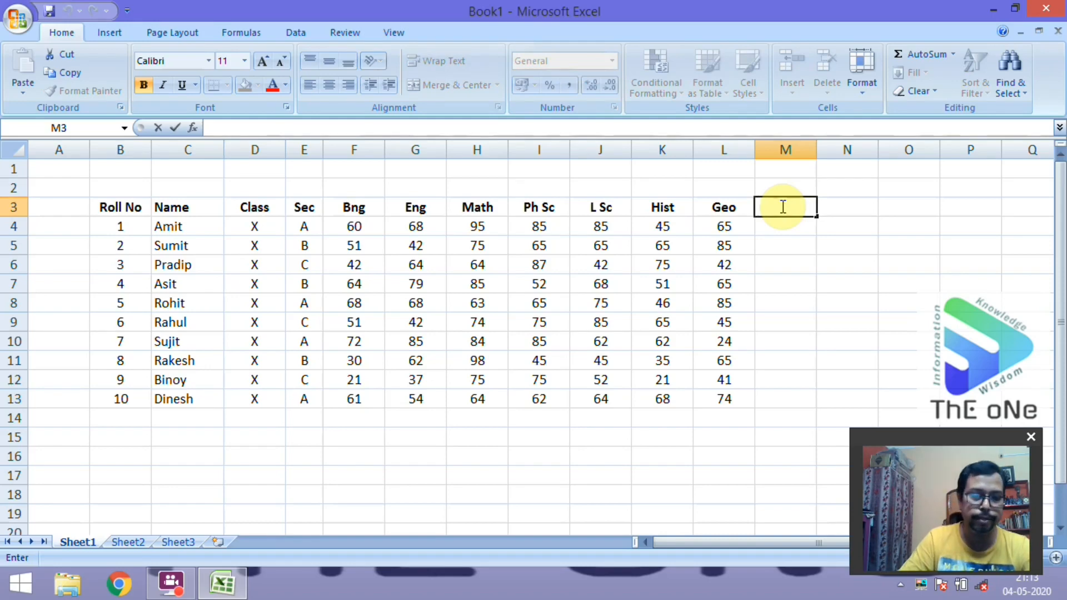
{"action": "type", "text": "SUM"}
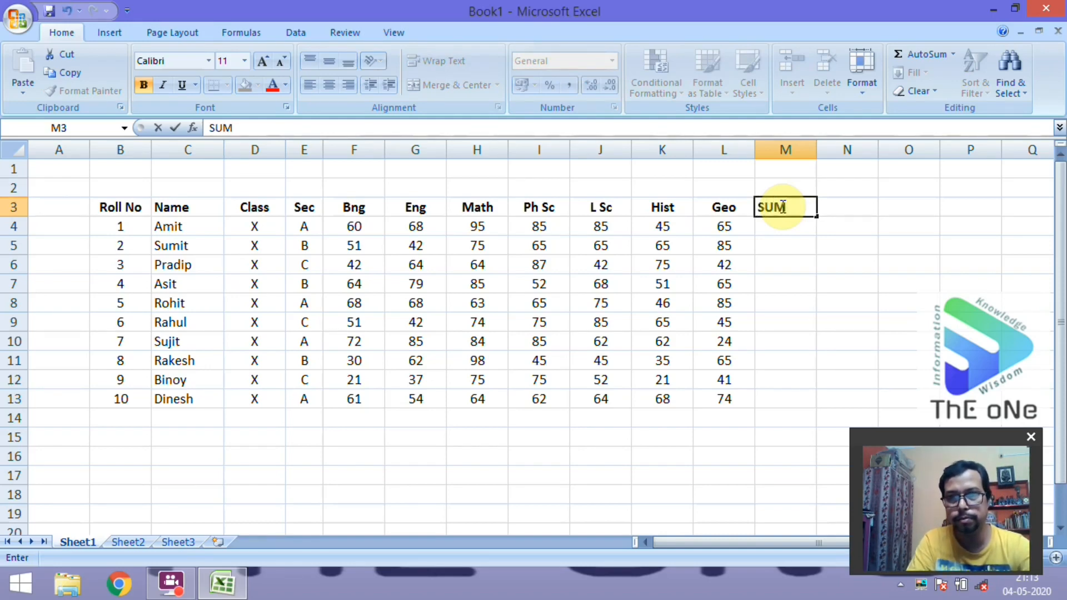
{"action": "key", "text": "BackSpace"}
{"action": "key", "text": "BackSpace"}
{"action": "key", "text": "BackSpace"}
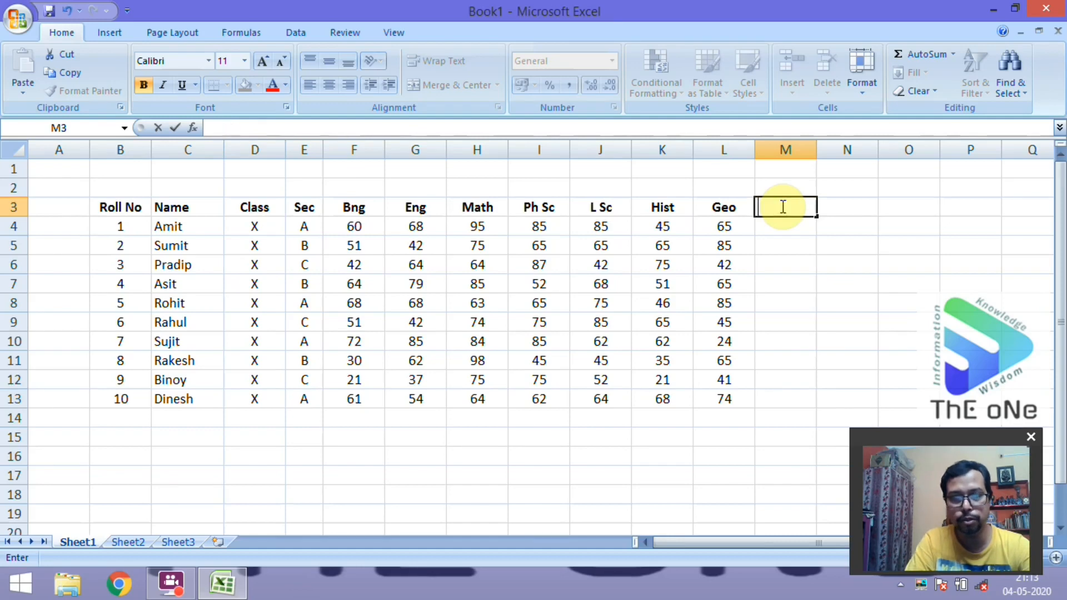
{"action": "type", "text": "TOTAL"}
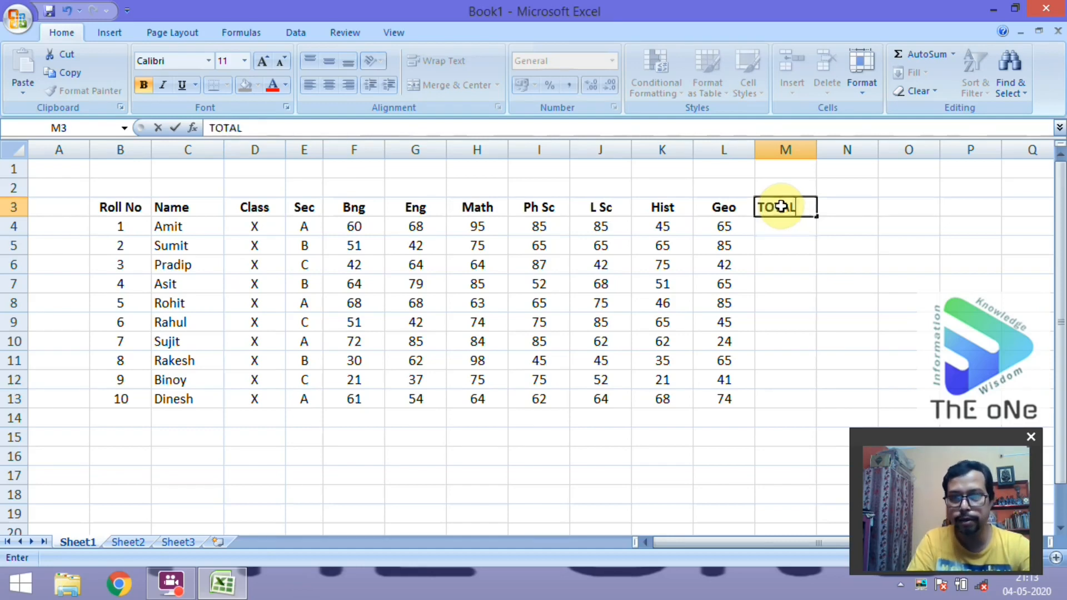
{"action": "key", "text": "Return"}
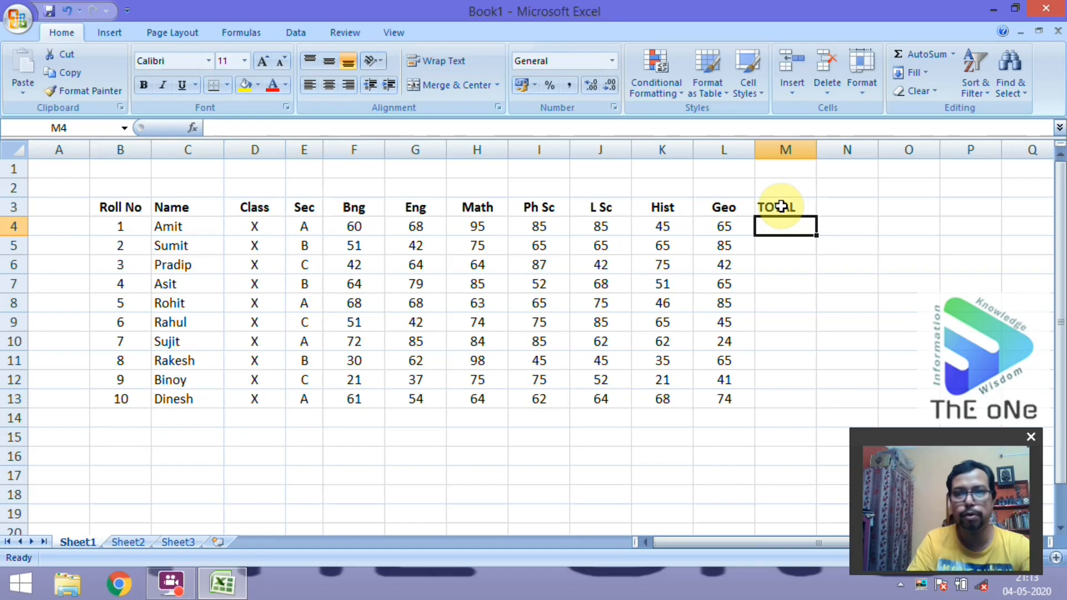
Step: Enter the formula =SUM(F4:L4) in cell M4 to total the first student's marks from Bng to Geo
{"action": "type", "text": "="}
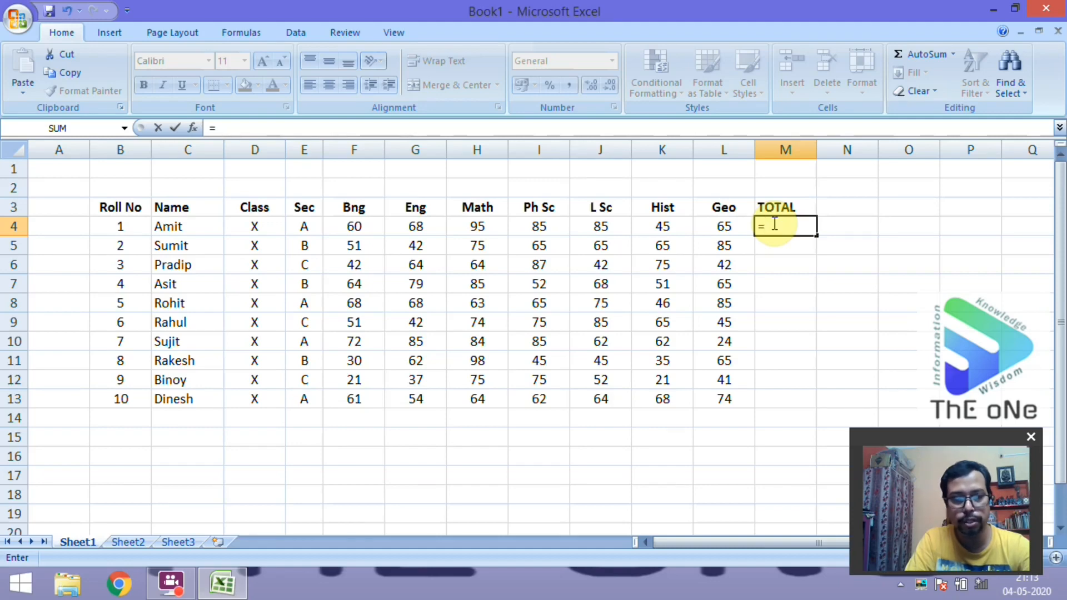
{"action": "type", "text": "SUM"}
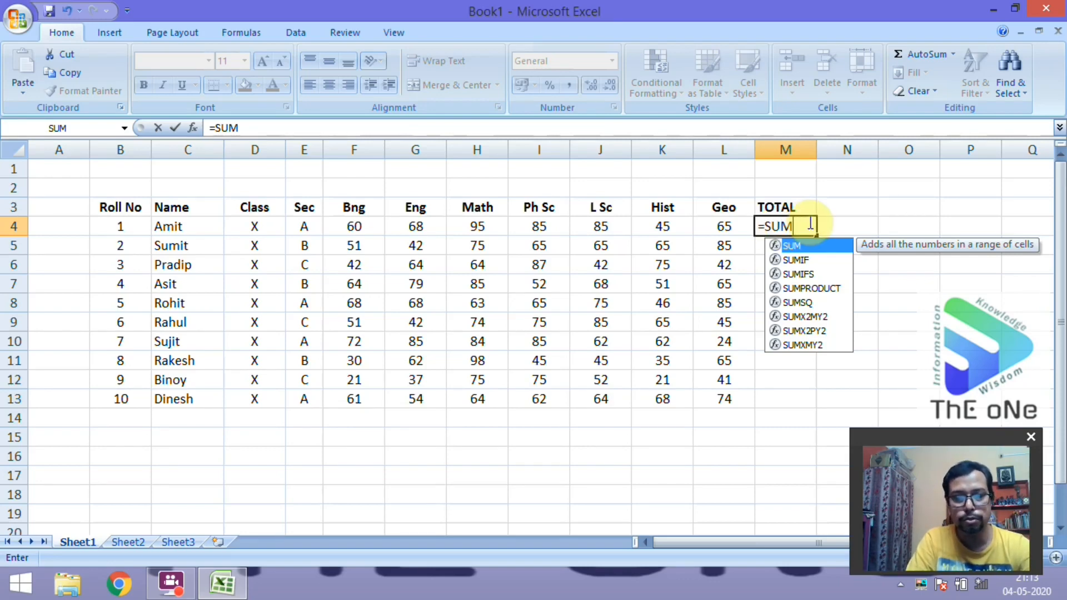
{"action": "type", "text": "("}
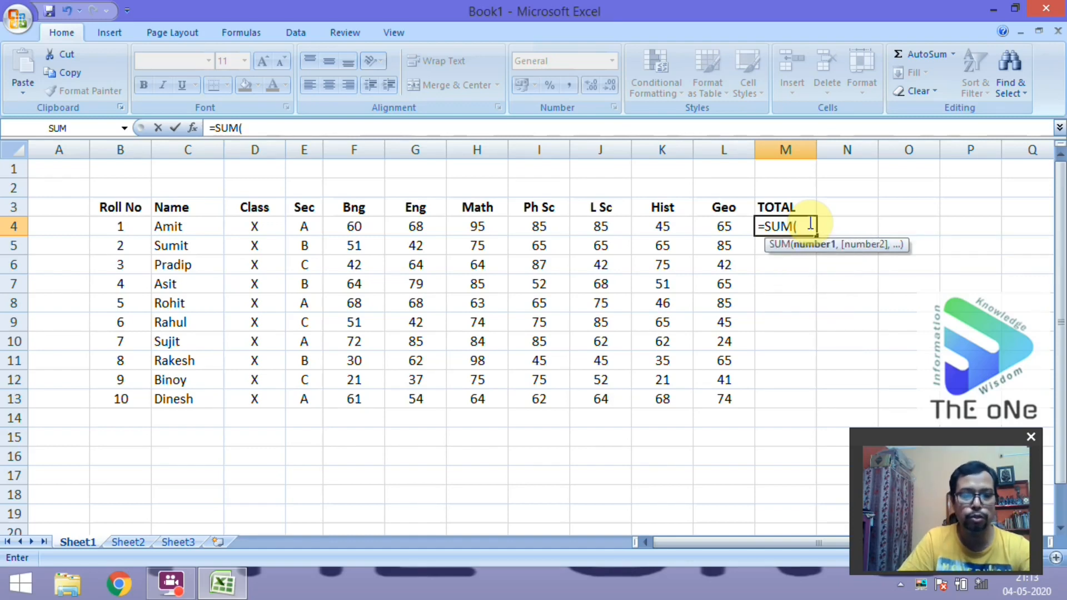
{"action": "left_click", "coordinate": [354, 229]}
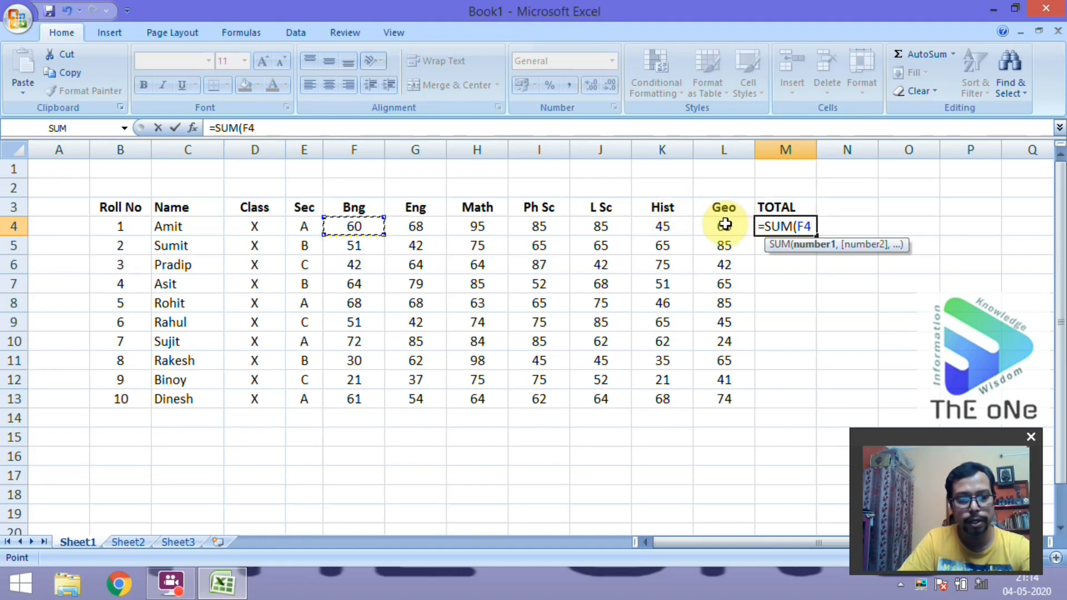
{"action": "key", "text": "F8"}
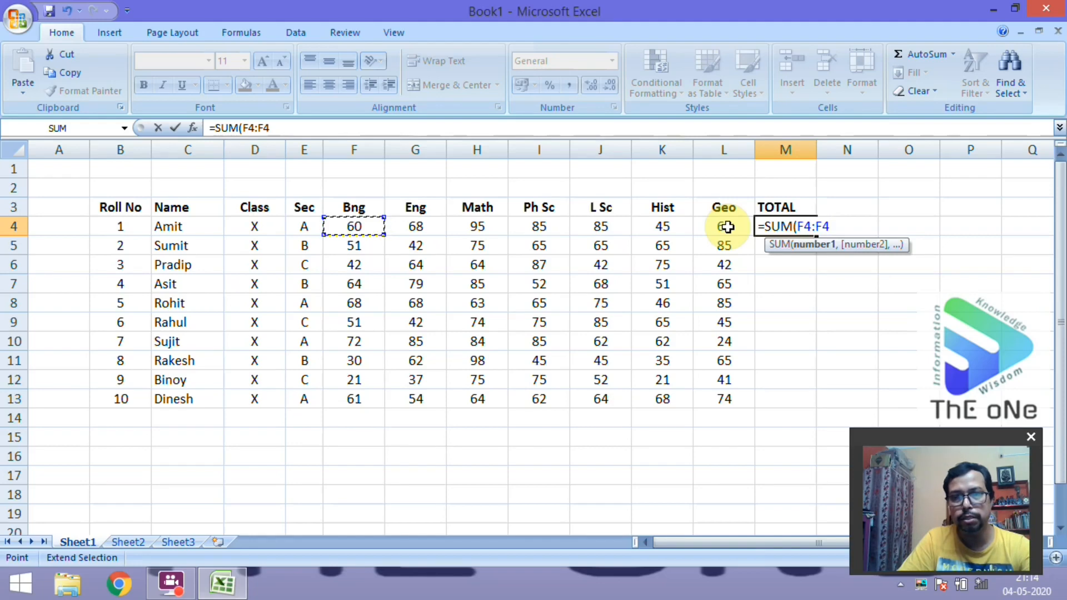
{"action": "left_click", "coordinate": [727, 226]}
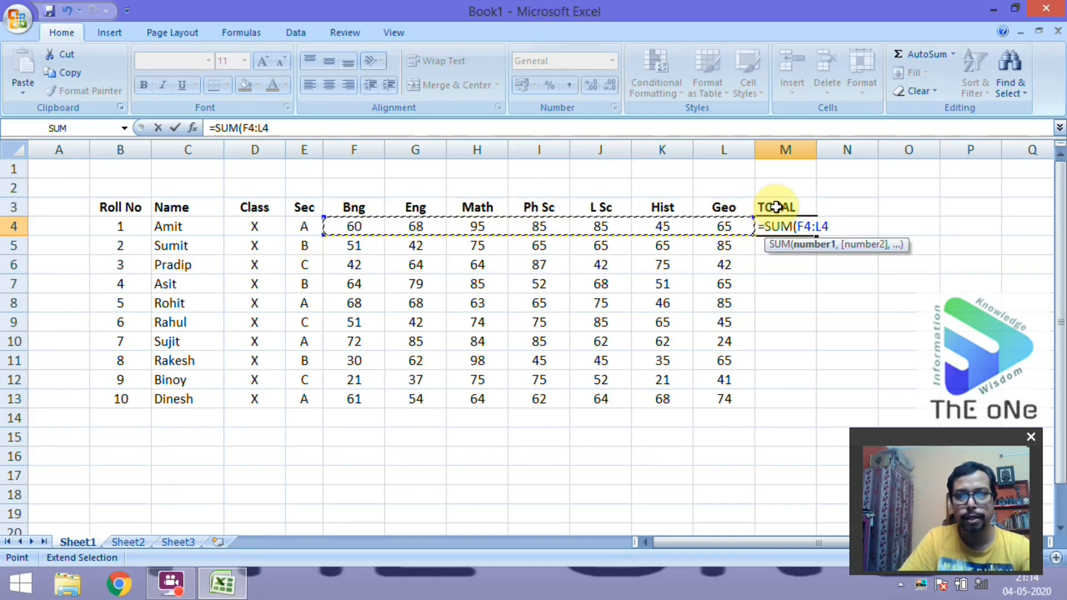
{"action": "type", "text": ")"}
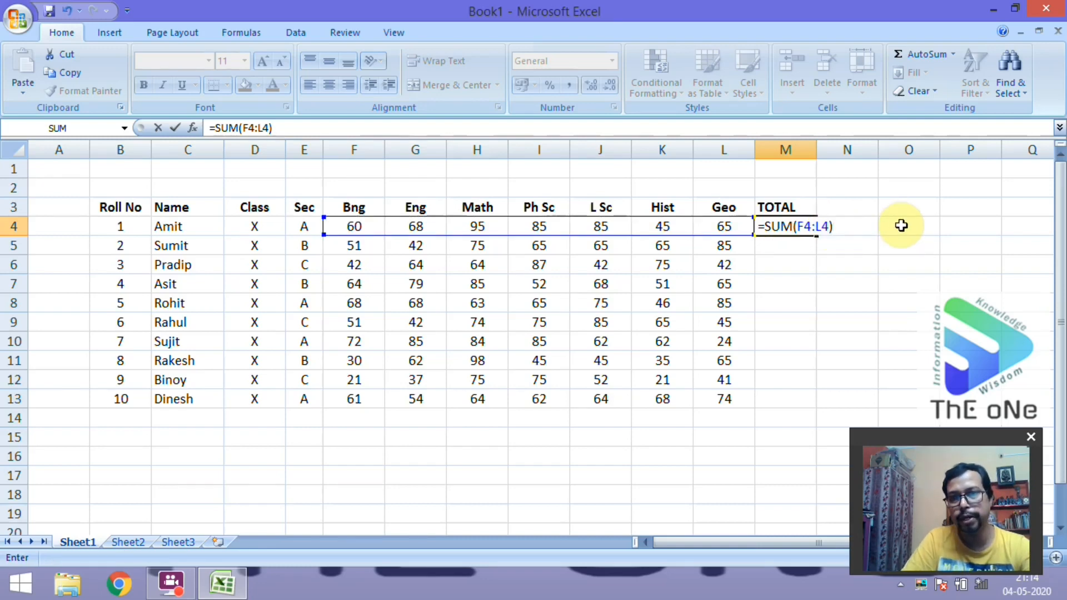
{"action": "key", "text": "Return"}
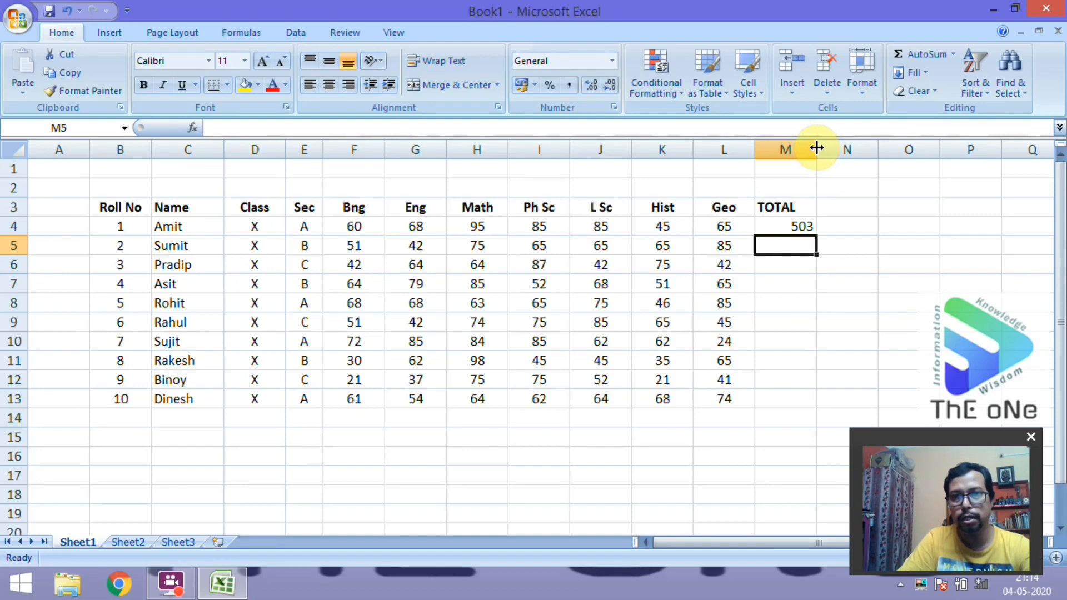
Step: Make the whole TOTAL column M bold and centre-aligned
{"action": "left_click", "coordinate": [786, 148]}
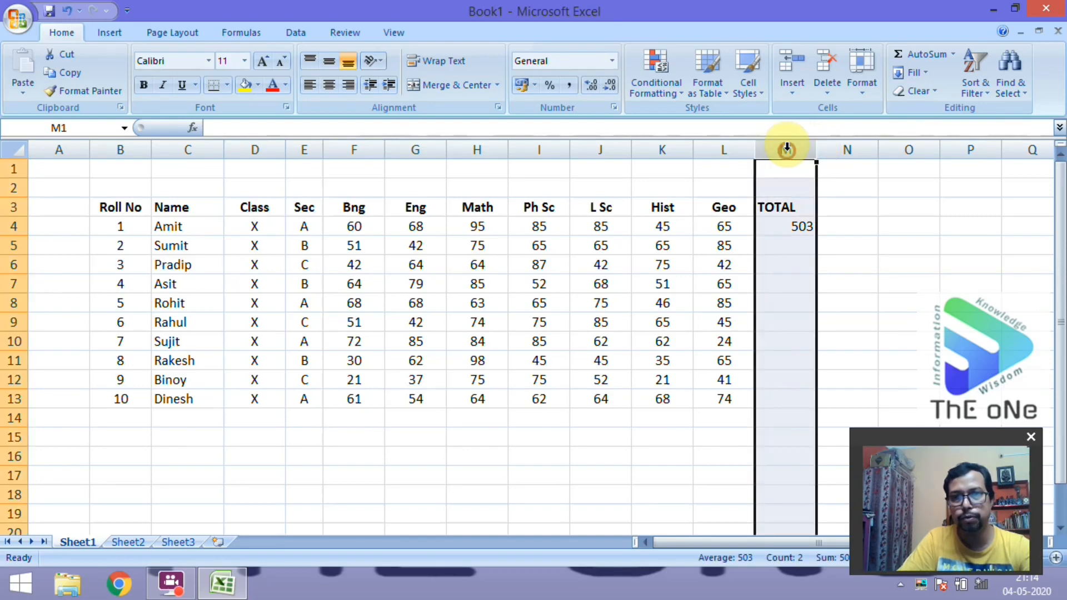
{"action": "left_click", "coordinate": [144, 84]}
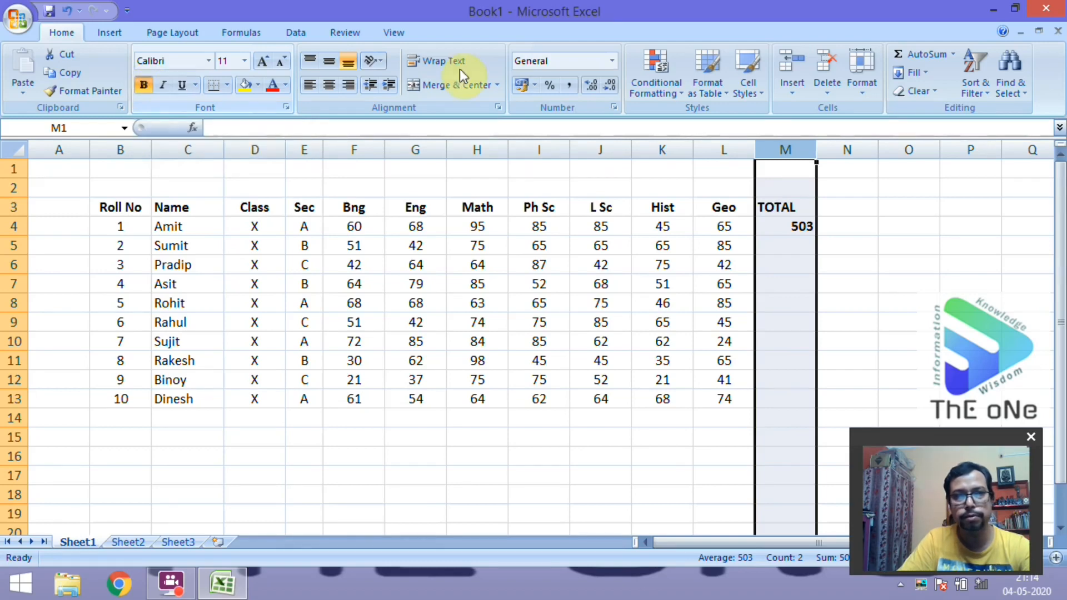
{"action": "left_click", "coordinate": [329, 86]}
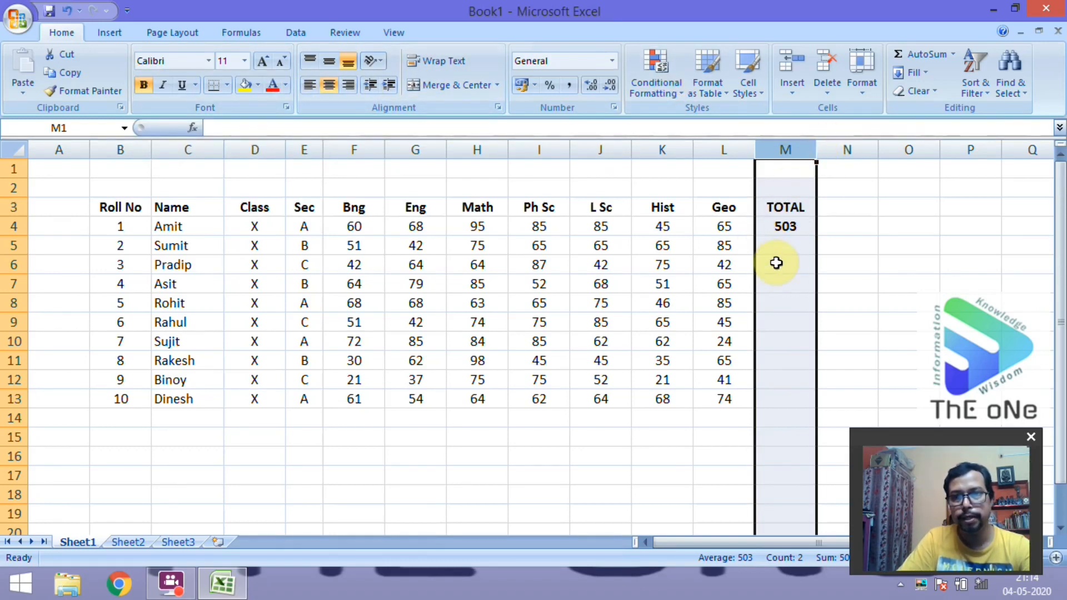
Step: Fill the SUM formula from M4 down to M13 for all students and check the copied formulas
{"action": "left_click", "coordinate": [778, 241]}
{"action": "left_click", "coordinate": [783, 222]}
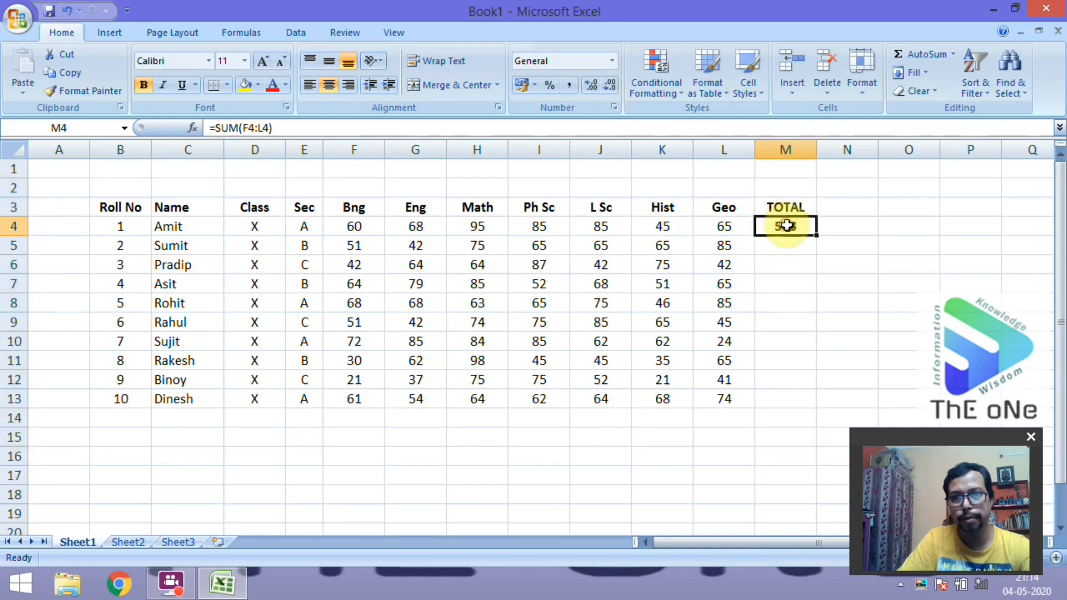
{"action": "double_click", "coordinate": [818, 238]}
{"action": "left_click", "coordinate": [814, 241]}
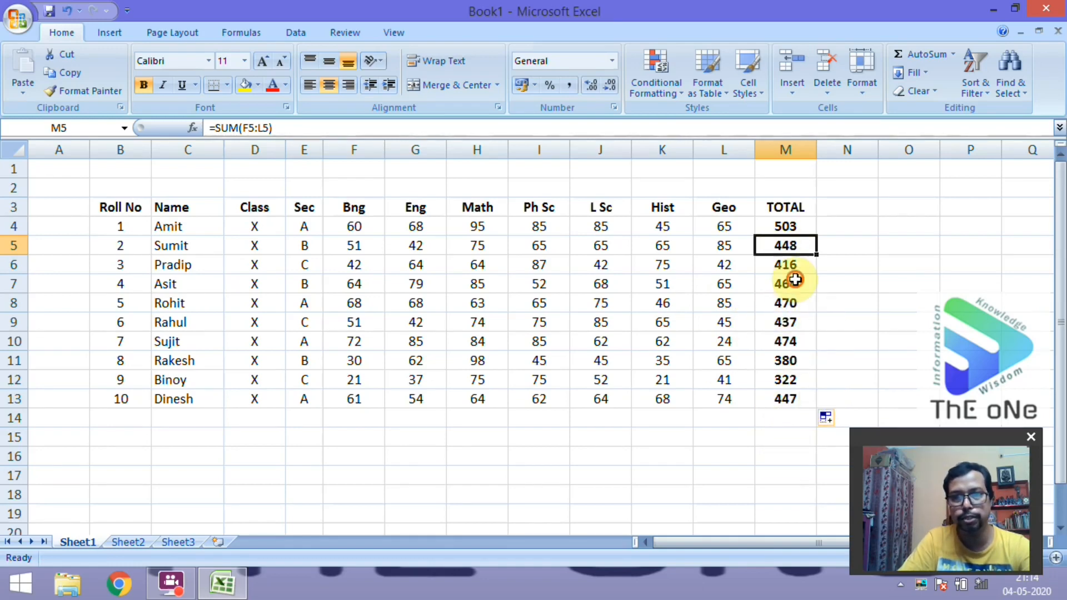
{"action": "left_click", "coordinate": [795, 280]}
{"action": "left_click", "coordinate": [785, 223]}
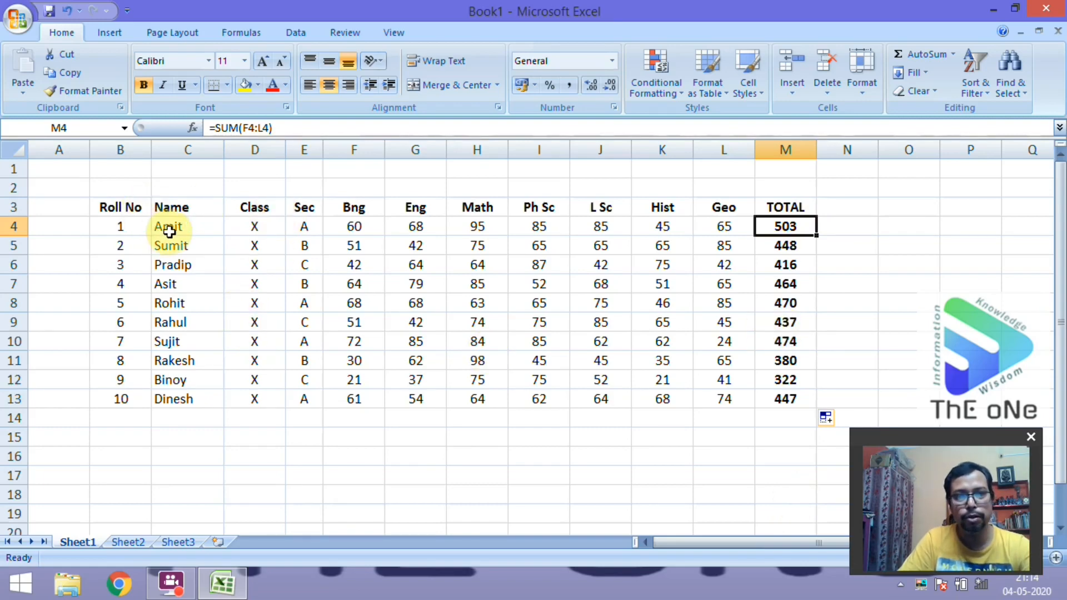
{"action": "left_click", "coordinate": [845, 281]}
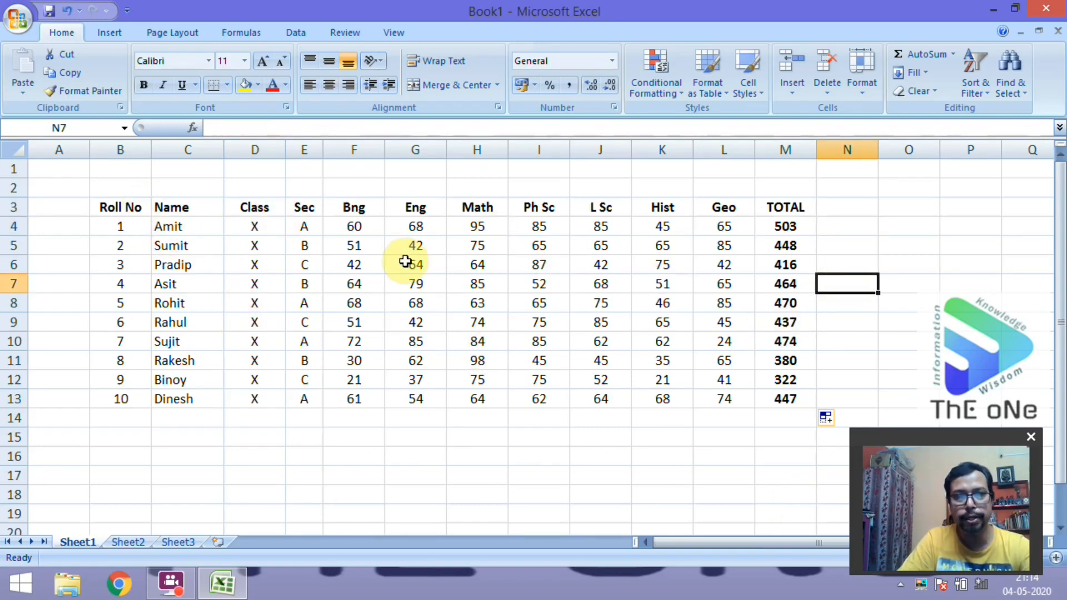
Step: Sort the student names in C4:C13 from A to Z, expanding the selection so the whole rows move together
{"action": "left_click", "coordinate": [971, 91]}
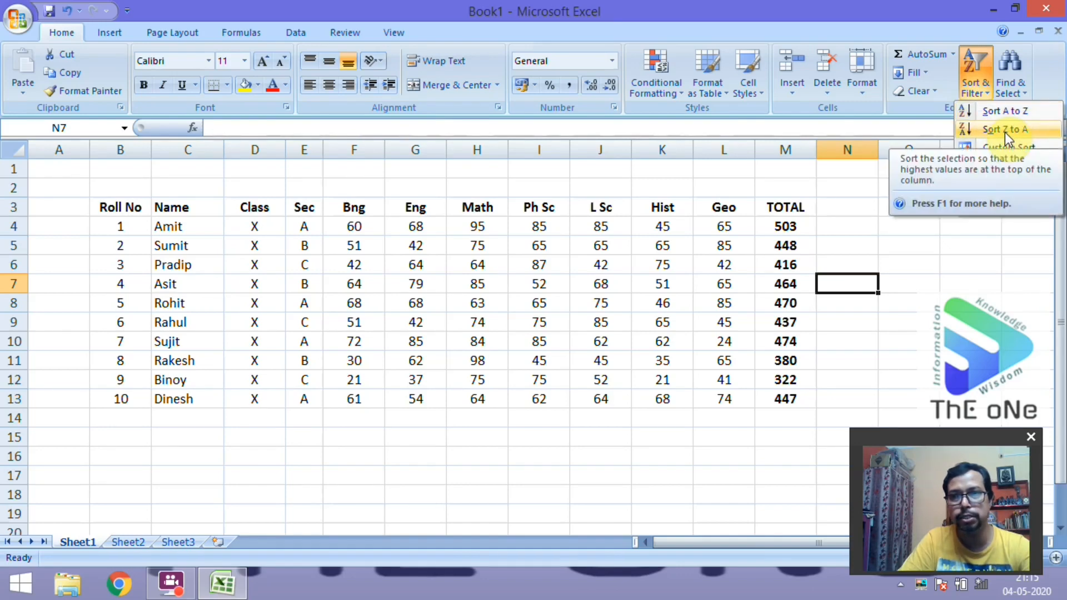
{"action": "left_click", "coordinate": [453, 289]}
{"action": "left_click", "coordinate": [451, 285]}
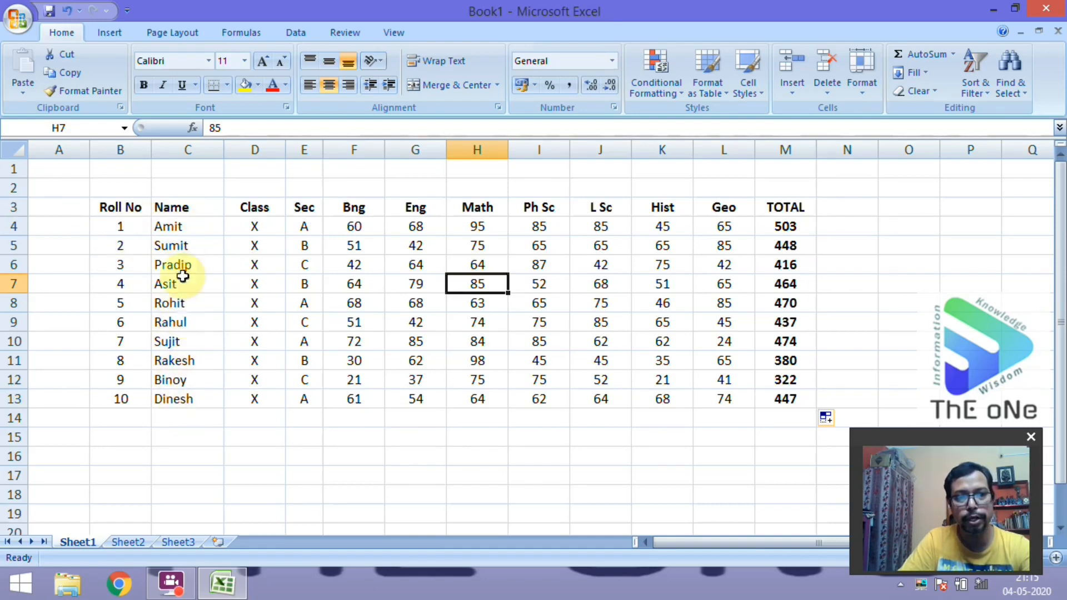
{"action": "left_click", "coordinate": [189, 225]}
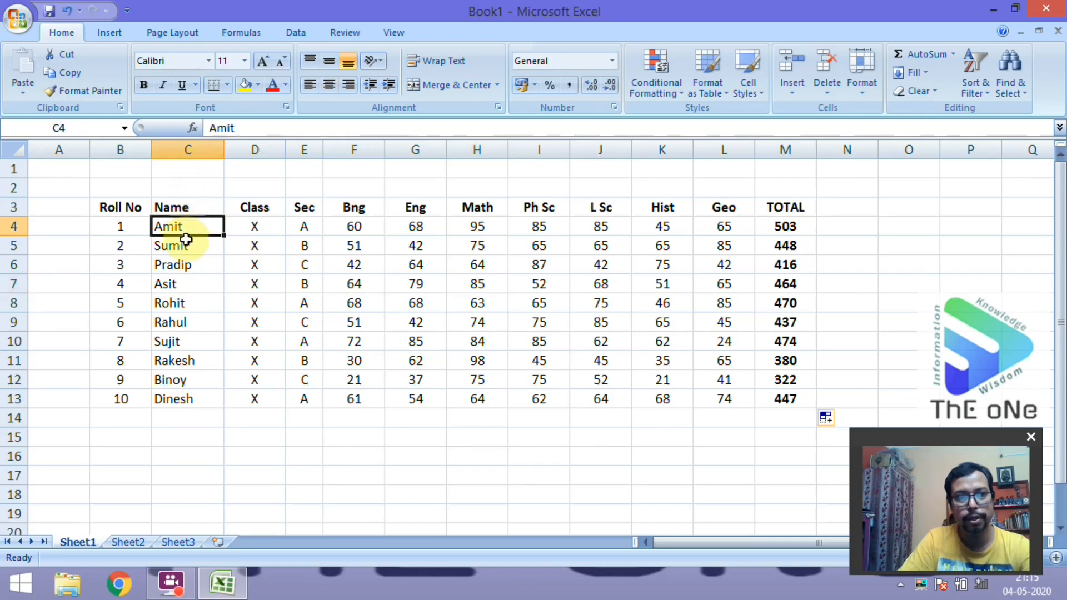
{"action": "left_click_drag", "start_coordinate": [185, 226], "coordinate": [192, 399]}
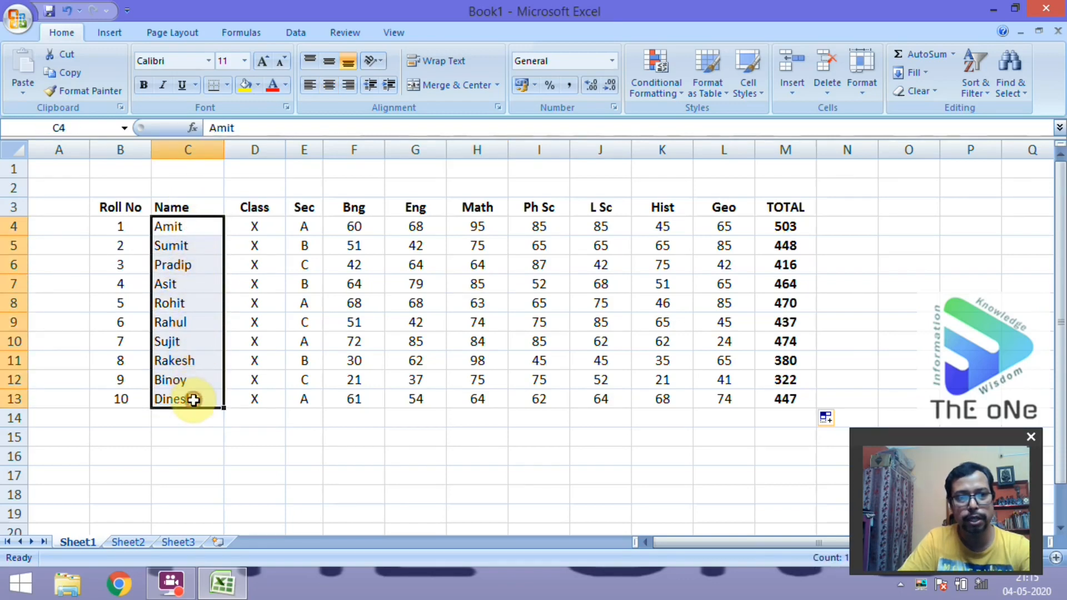
{"action": "left_click", "coordinate": [986, 94]}
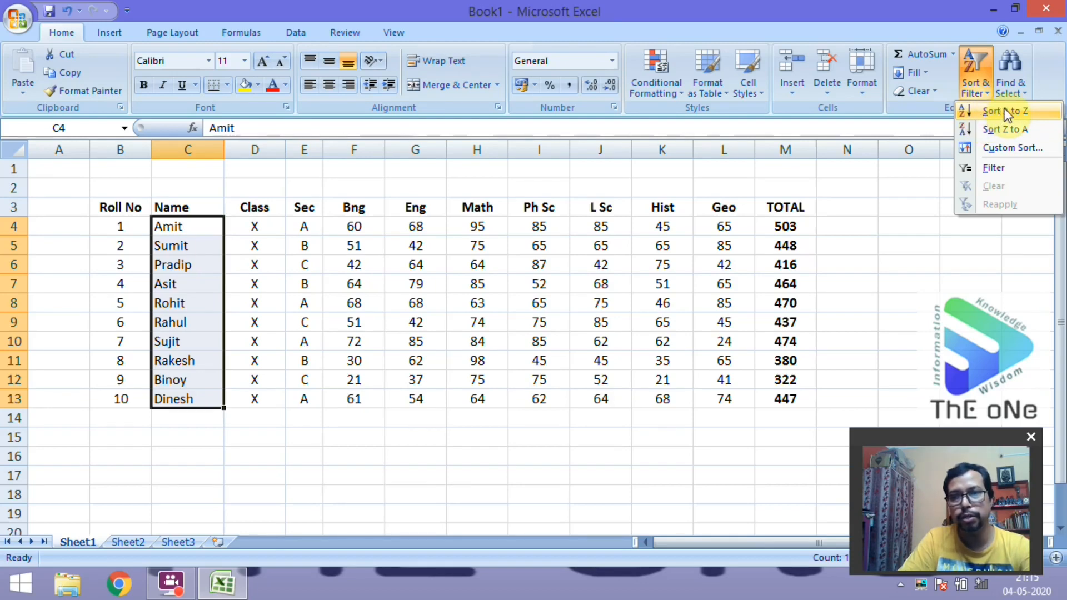
{"action": "left_click", "coordinate": [1005, 112]}
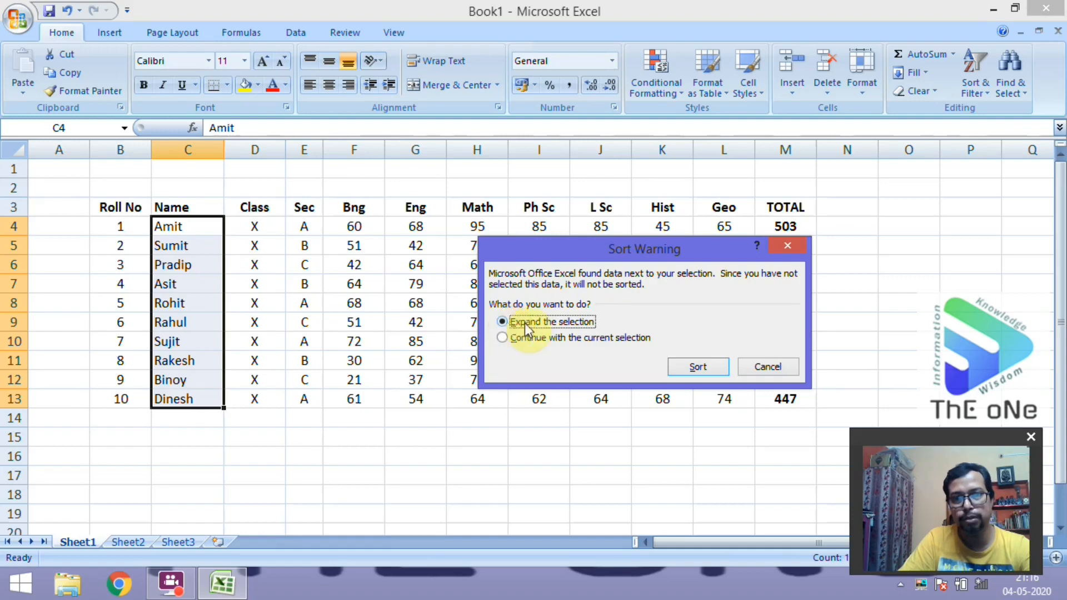
{"action": "left_click", "coordinate": [696, 367]}
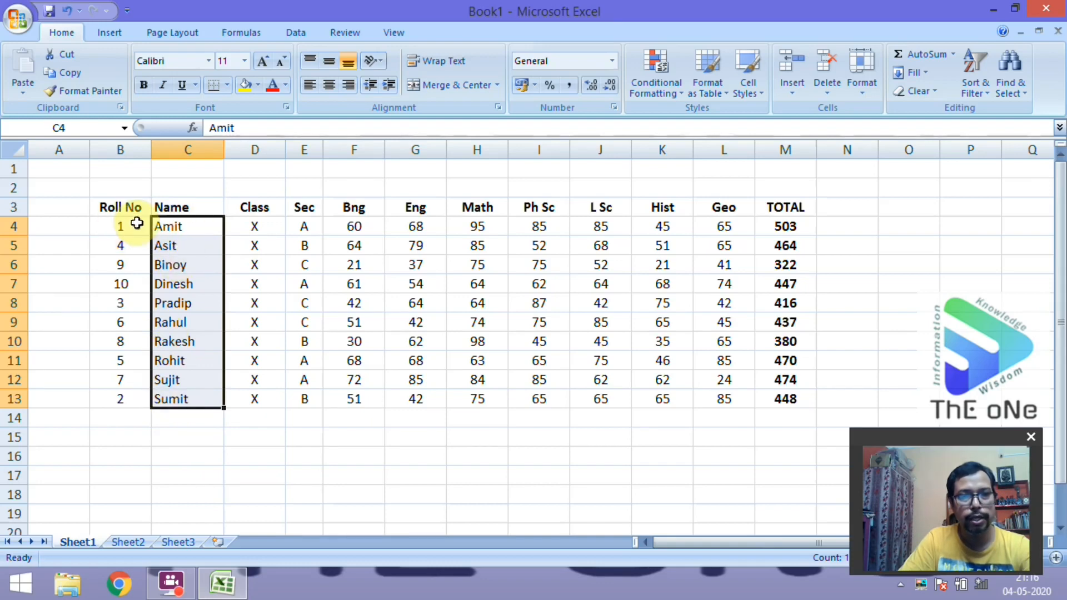
{"action": "left_click", "coordinate": [288, 220]}
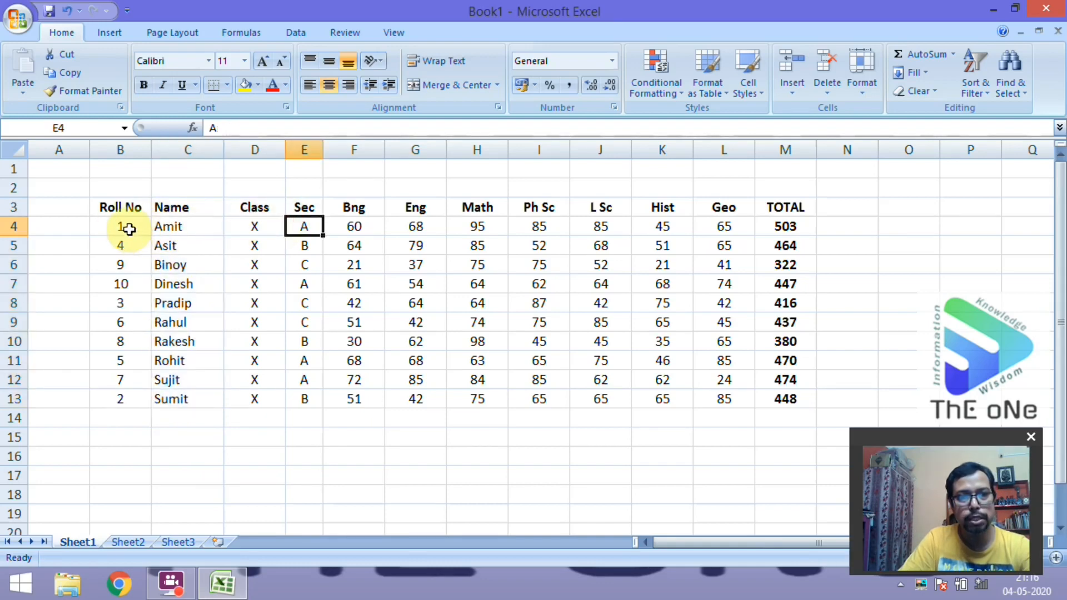
{"action": "left_click", "coordinate": [586, 218]}
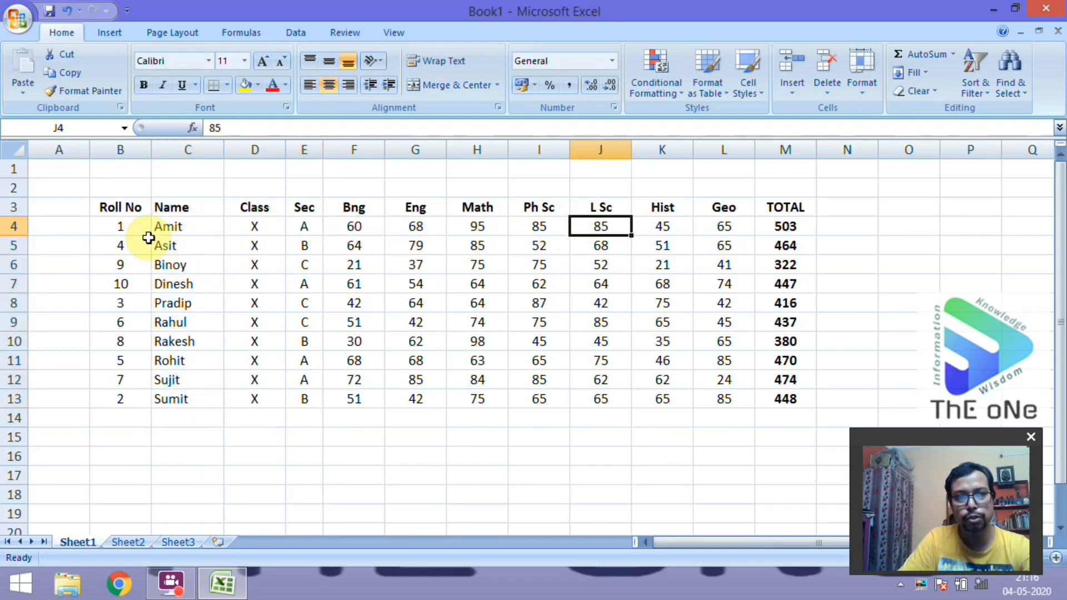
{"action": "left_click", "coordinate": [818, 227]}
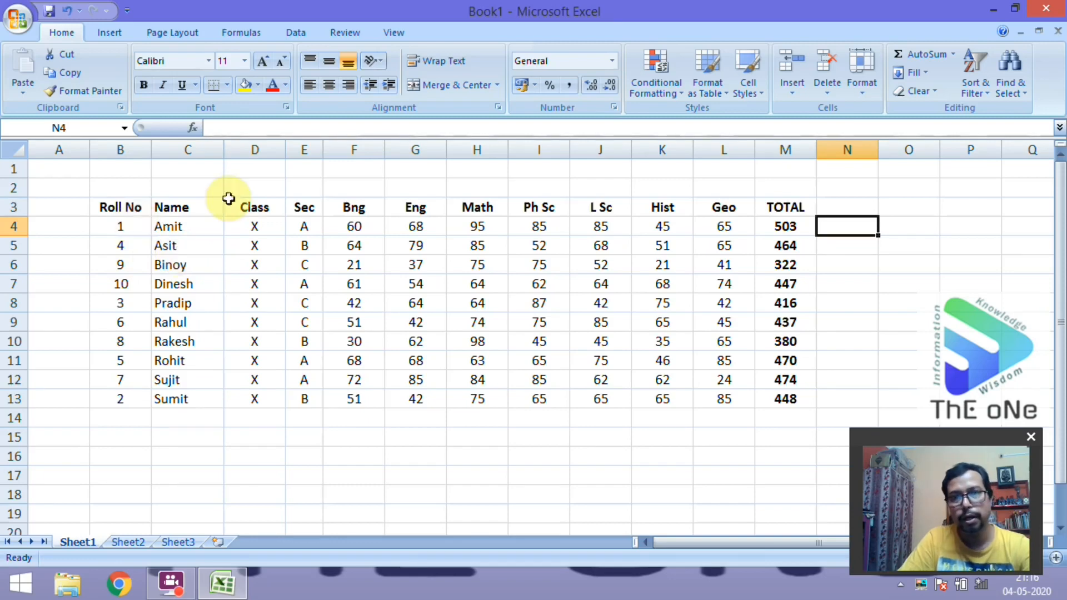
Step: Sort the table by the Name column from Z to A, using cells C5:C13 with the selection expanded
{"action": "left_click", "coordinate": [987, 88]}
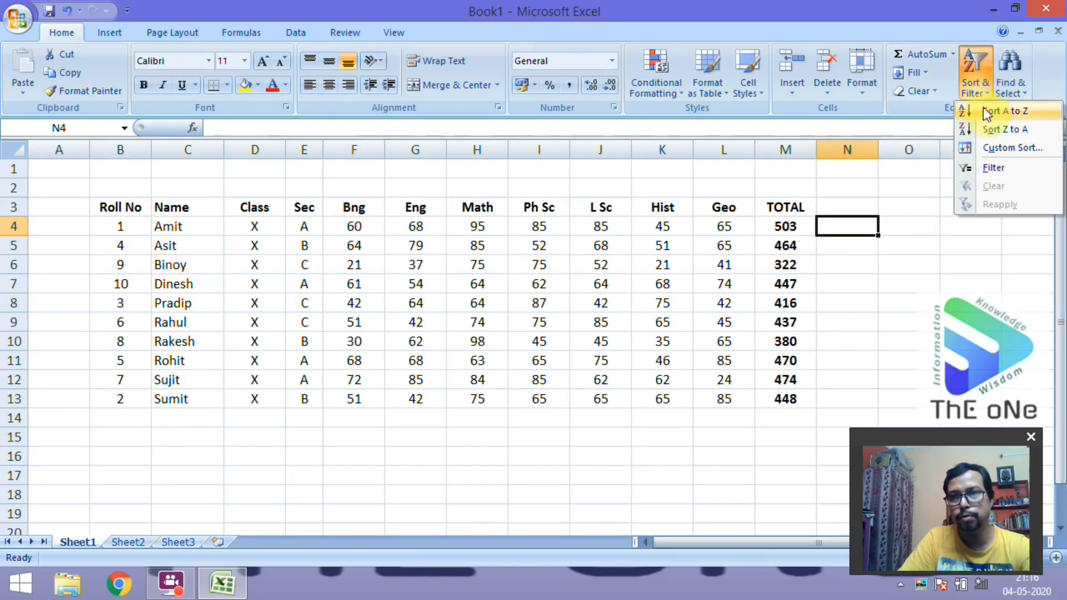
{"action": "left_click", "coordinate": [184, 258]}
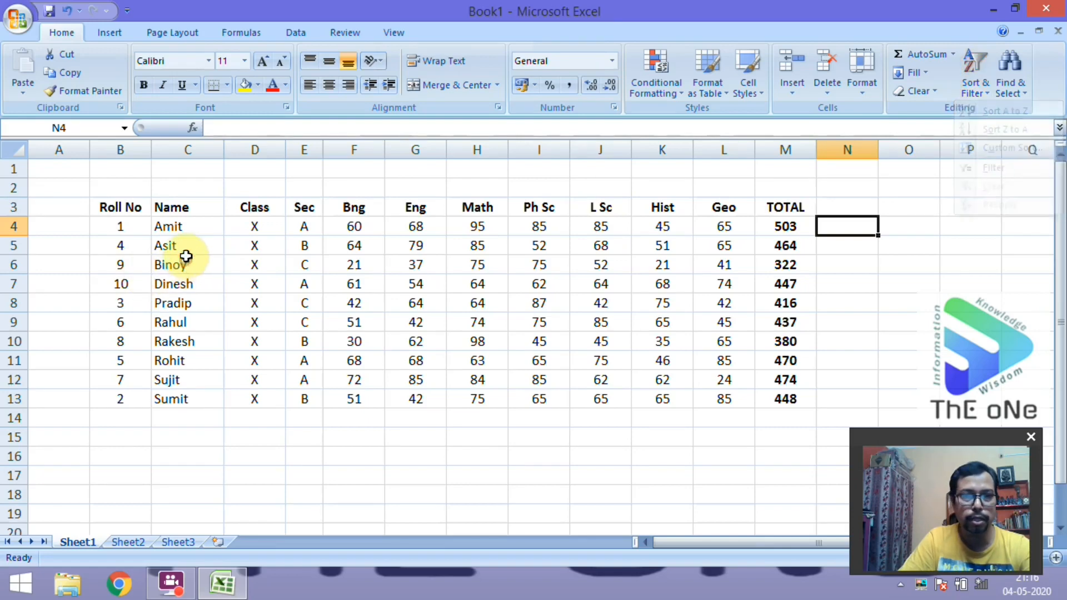
{"action": "left_click", "coordinate": [178, 245]}
{"action": "left_click", "coordinate": [184, 227]}
{"action": "left_click_drag", "start_coordinate": [184, 245], "coordinate": [185, 401]}
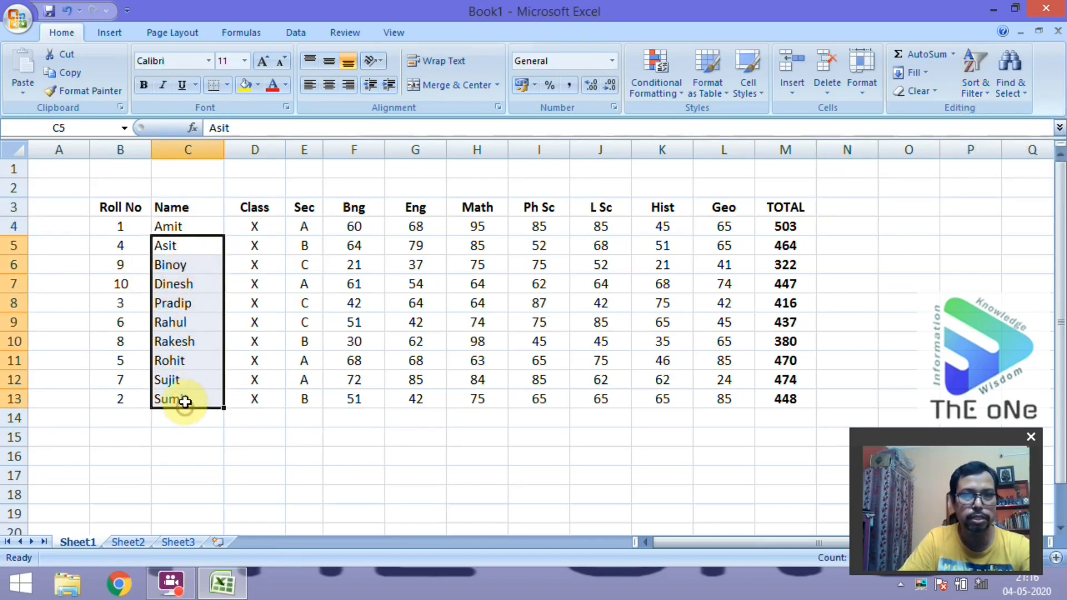
{"action": "left_click", "coordinate": [972, 82]}
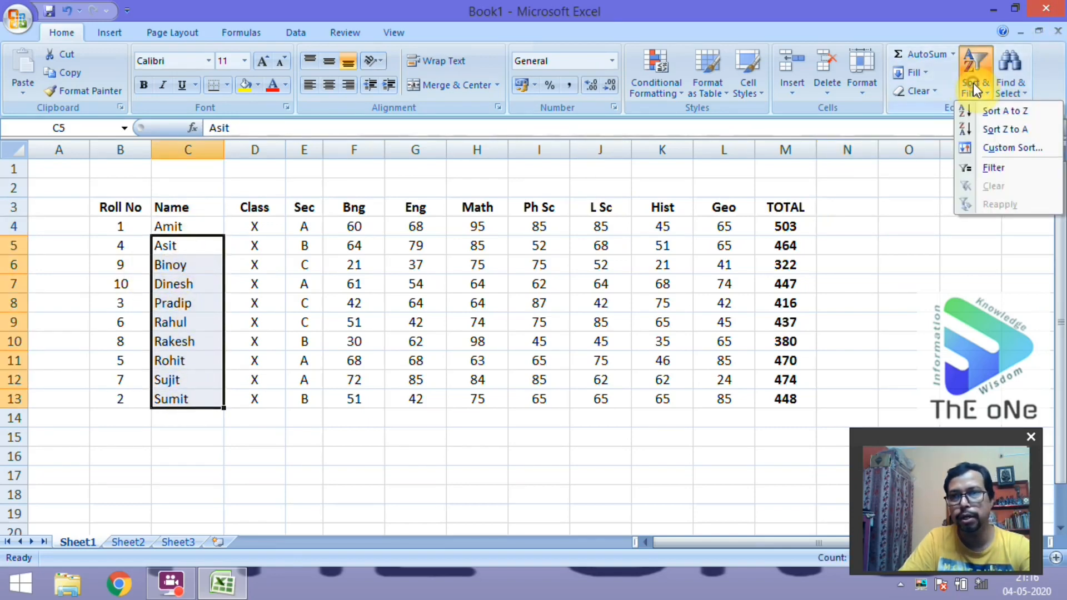
{"action": "left_click", "coordinate": [992, 132]}
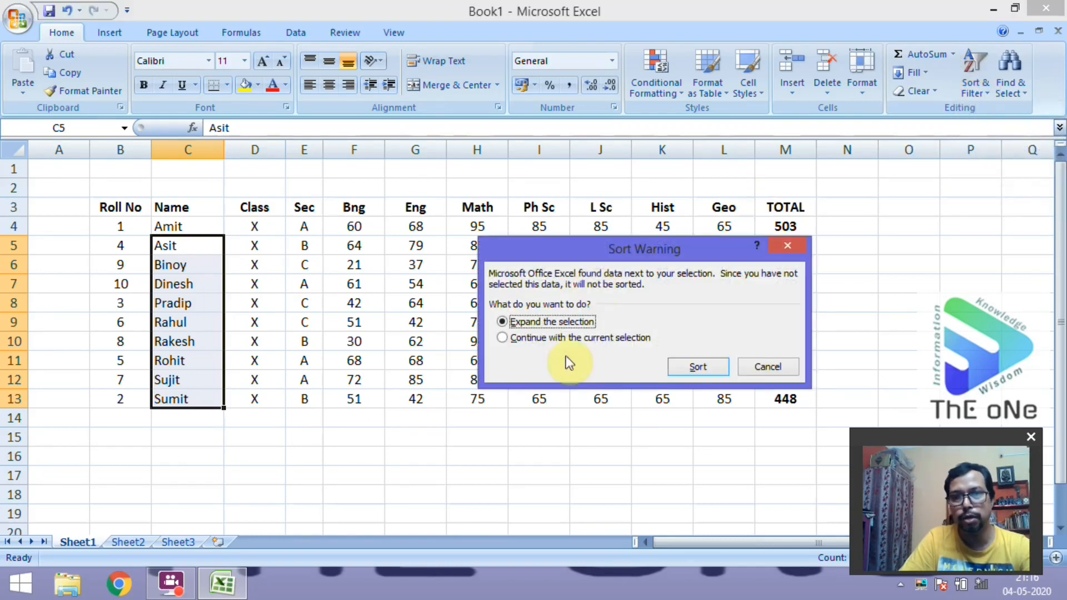
{"action": "left_click", "coordinate": [698, 367]}
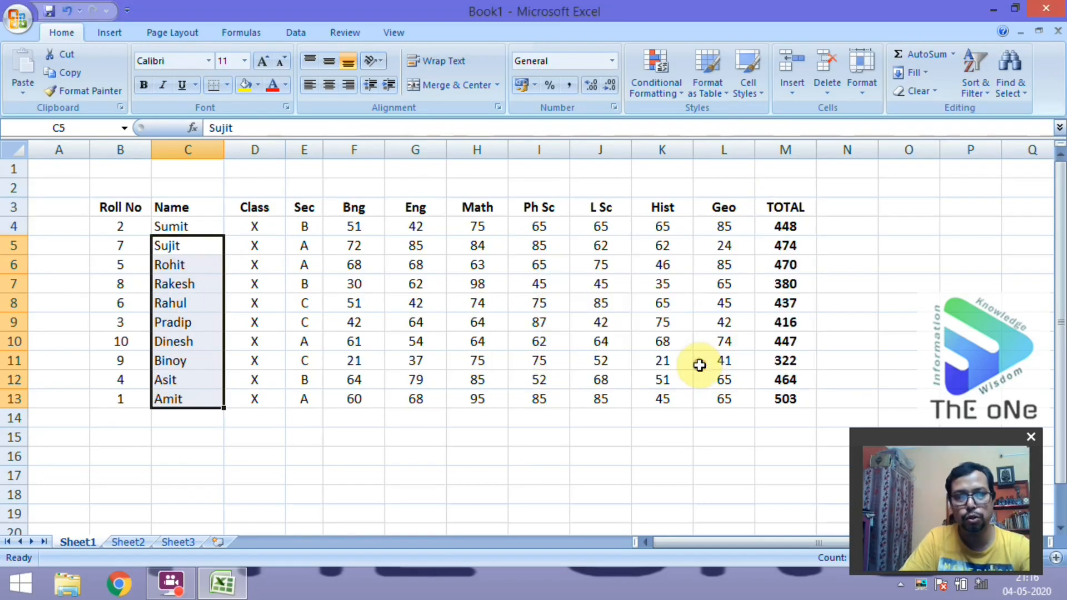
{"action": "left_click", "coordinate": [185, 223]}
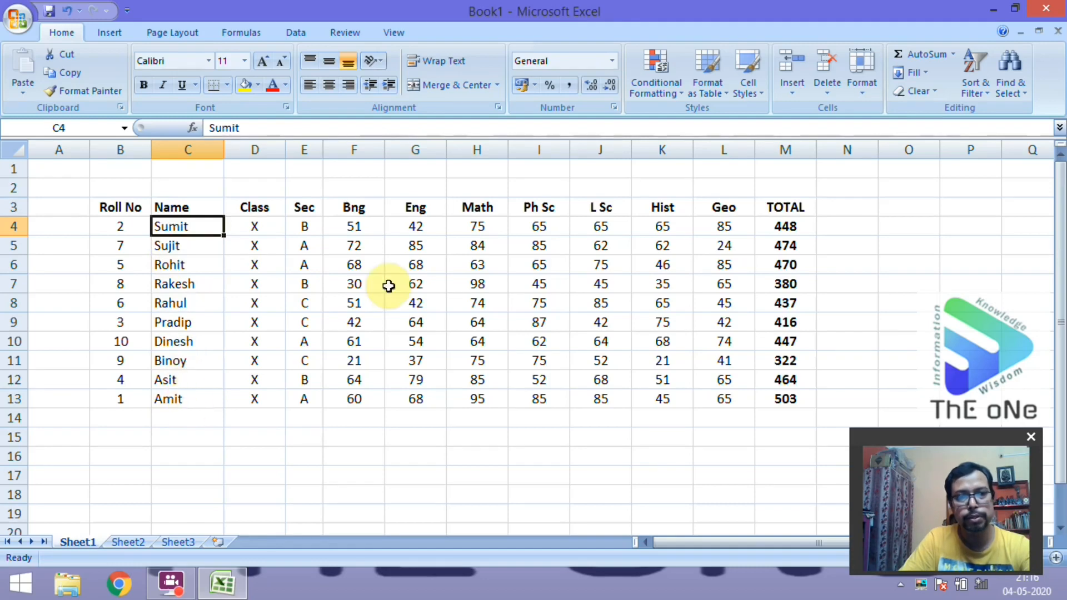
{"action": "left_click", "coordinate": [326, 284]}
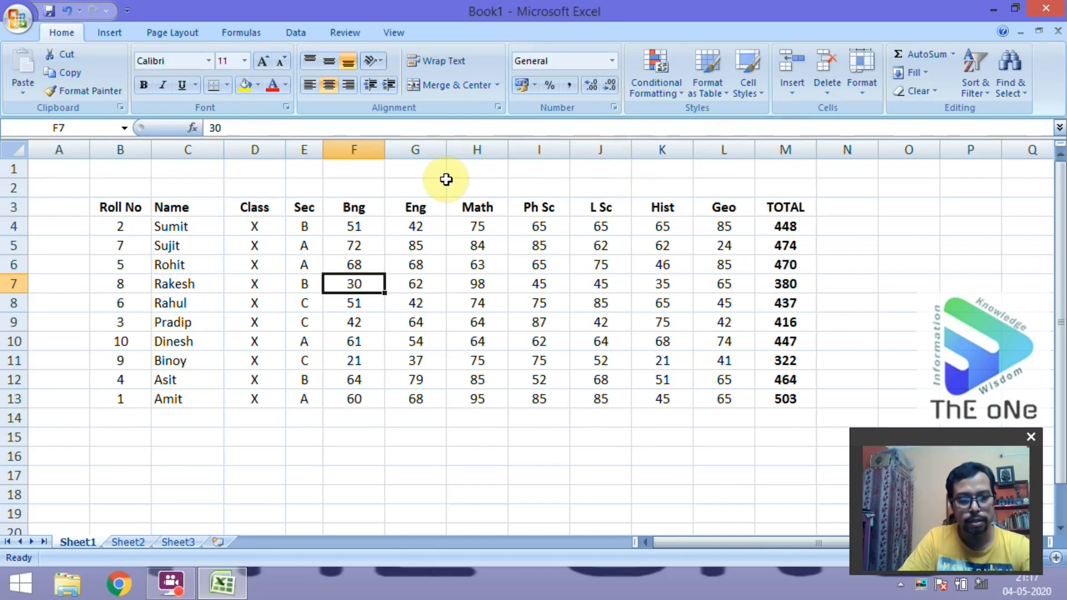
Step: Sort the Roll No values in B4:B13 from smallest to largest, expanding the selection so the whole rows move together
{"action": "left_click", "coordinate": [128, 226]}
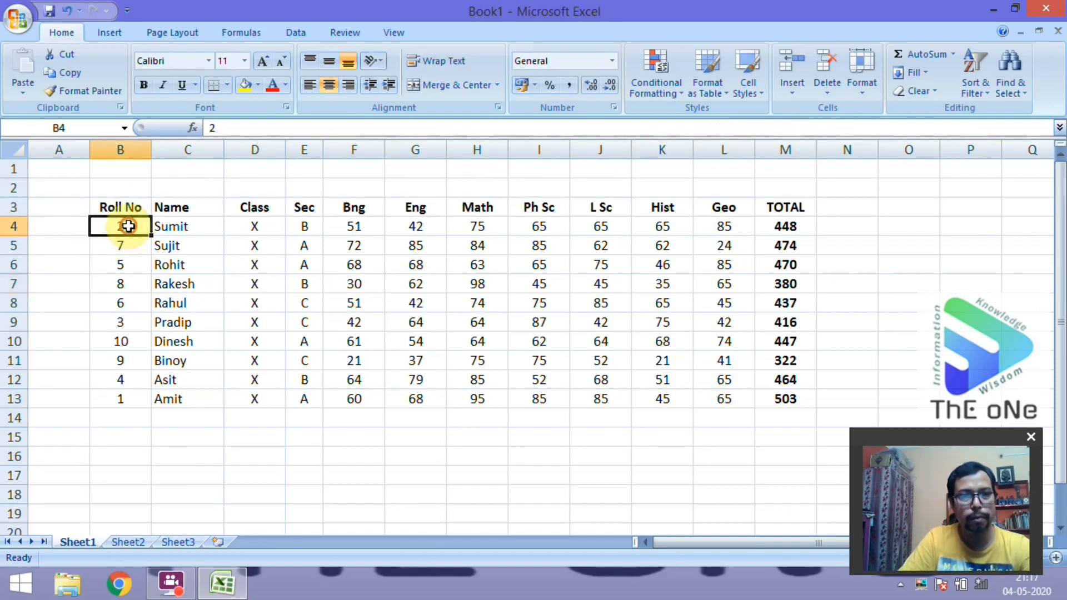
{"action": "left_click", "coordinate": [127, 263]}
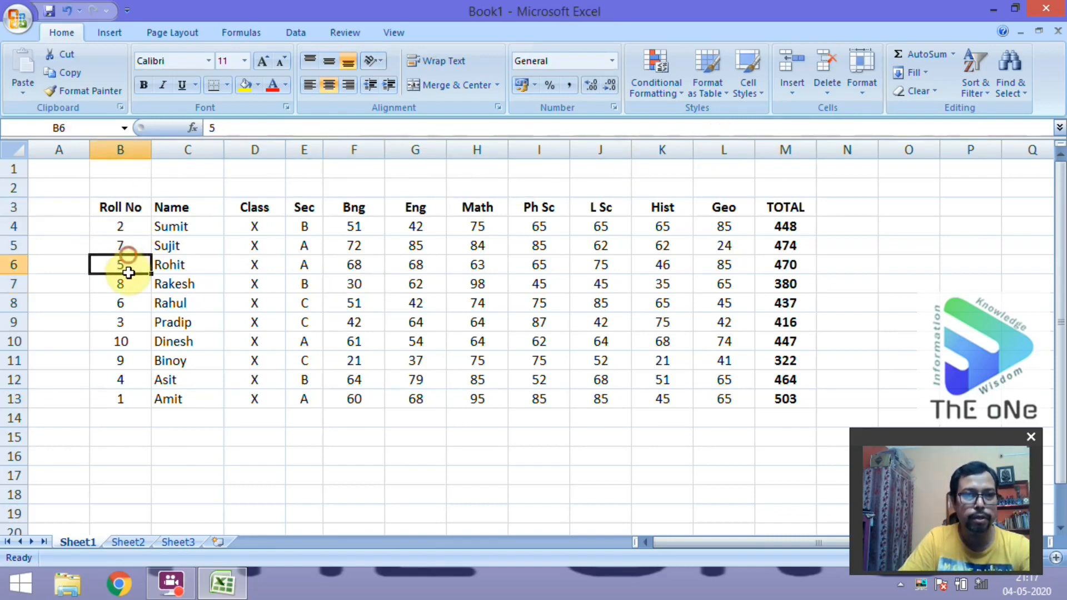
{"action": "left_click", "coordinate": [123, 226]}
{"action": "left_click", "coordinate": [133, 260]}
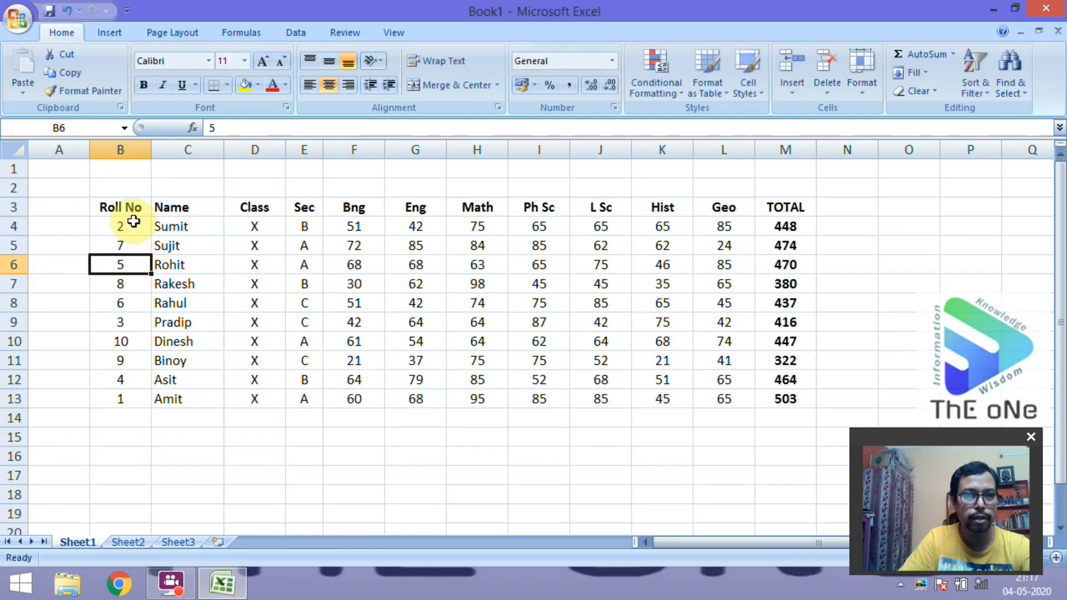
{"action": "key", "text": "Up"}
{"action": "left_click_drag", "start_coordinate": [136, 224], "coordinate": [135, 393]}
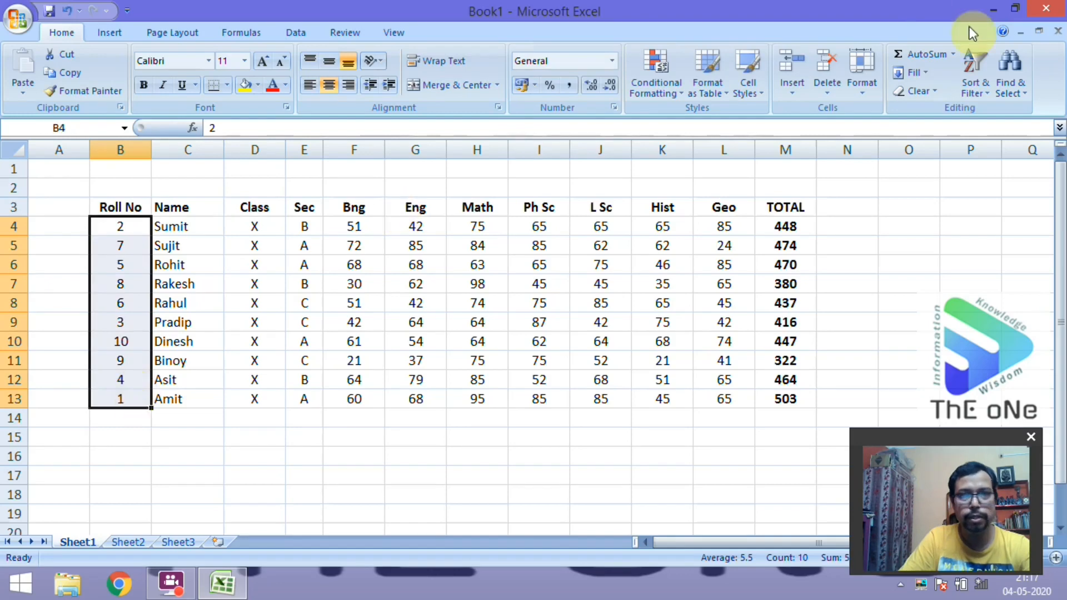
{"action": "left_click", "coordinate": [981, 77]}
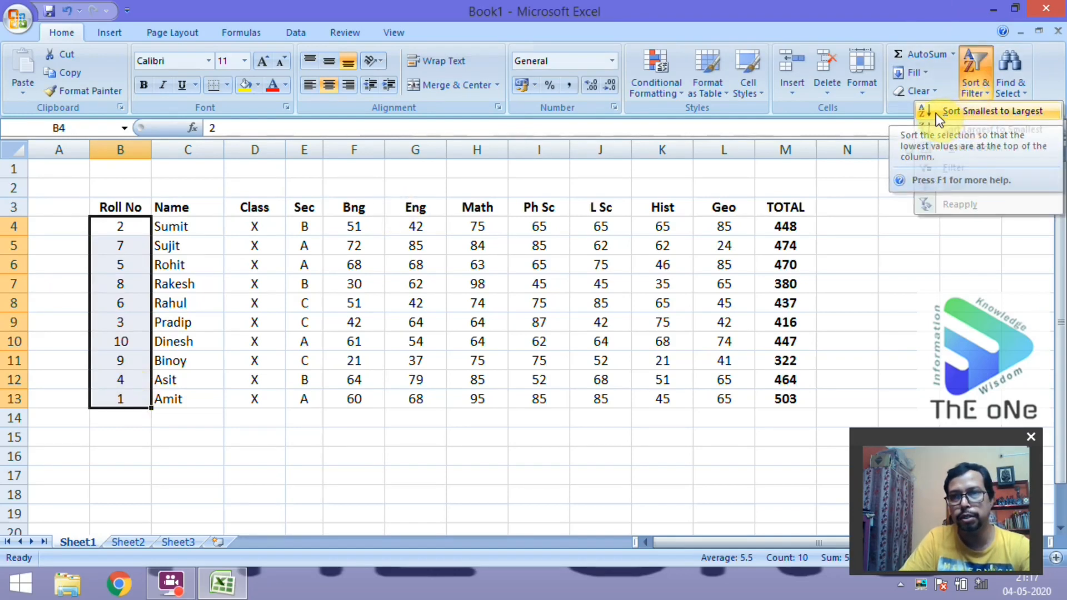
{"action": "left_click", "coordinate": [974, 111]}
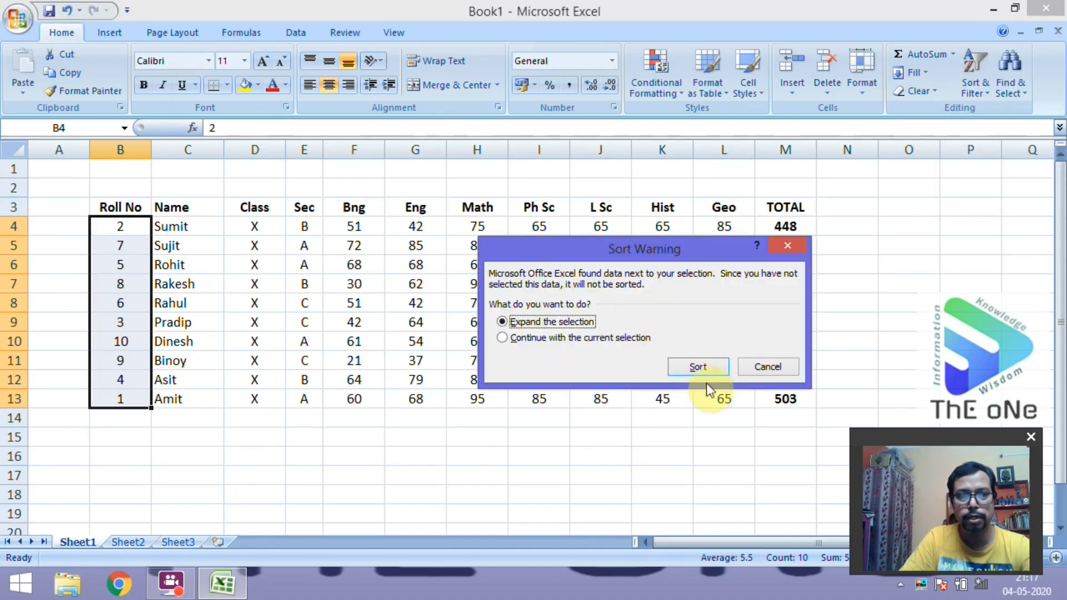
{"action": "left_click", "coordinate": [703, 367]}
{"action": "left_click", "coordinate": [191, 360]}
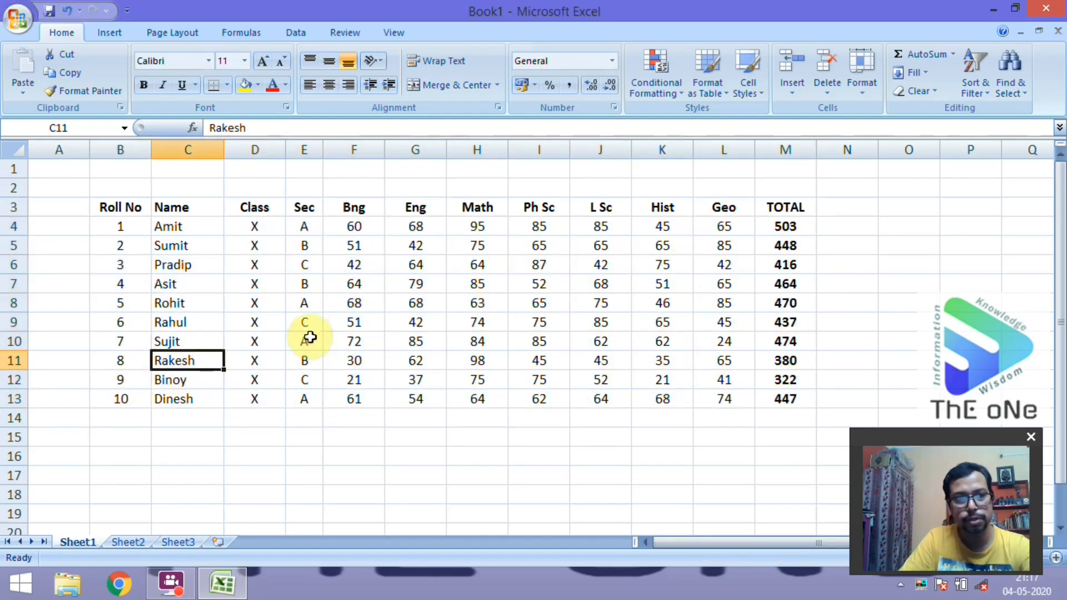
{"action": "left_click", "coordinate": [168, 225]}
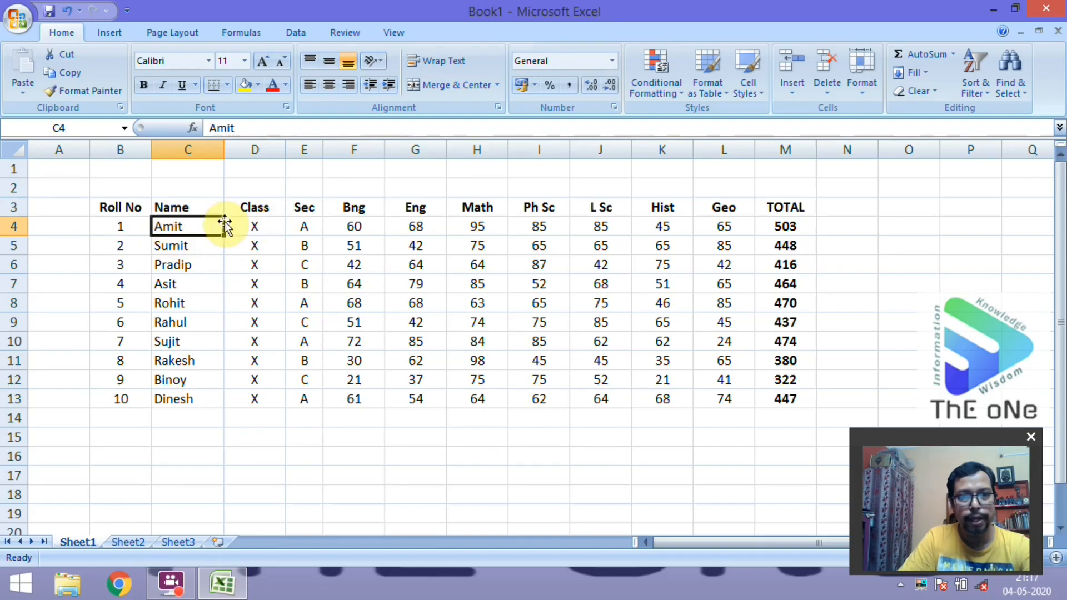
Step: Turn on filtering for the table's header row B3:M3, from Roll No to TOTAL
{"action": "left_click", "coordinate": [111, 206]}
{"action": "left_click_drag", "start_coordinate": [264, 207], "coordinate": [333, 200]}
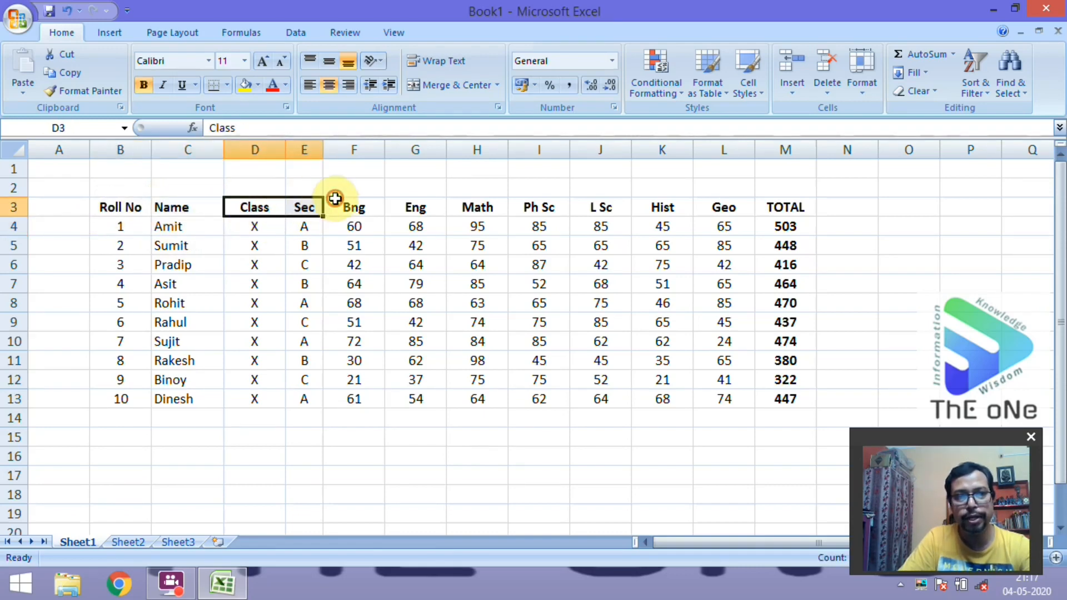
{"action": "left_click", "coordinate": [257, 225]}
{"action": "left_click", "coordinate": [122, 207]}
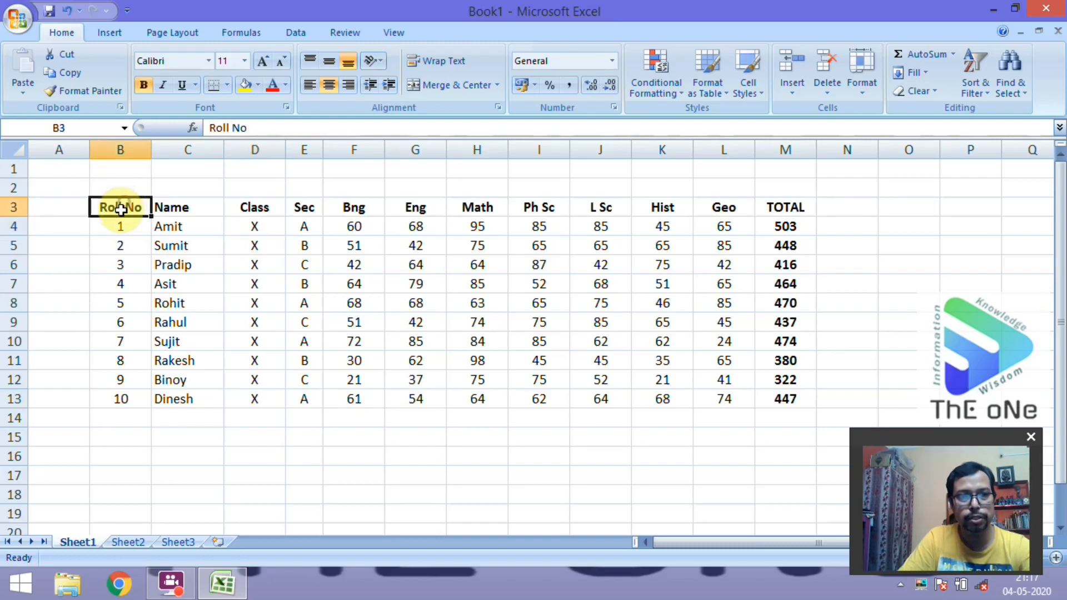
{"action": "left_click", "coordinate": [797, 207], "text": "shift"}
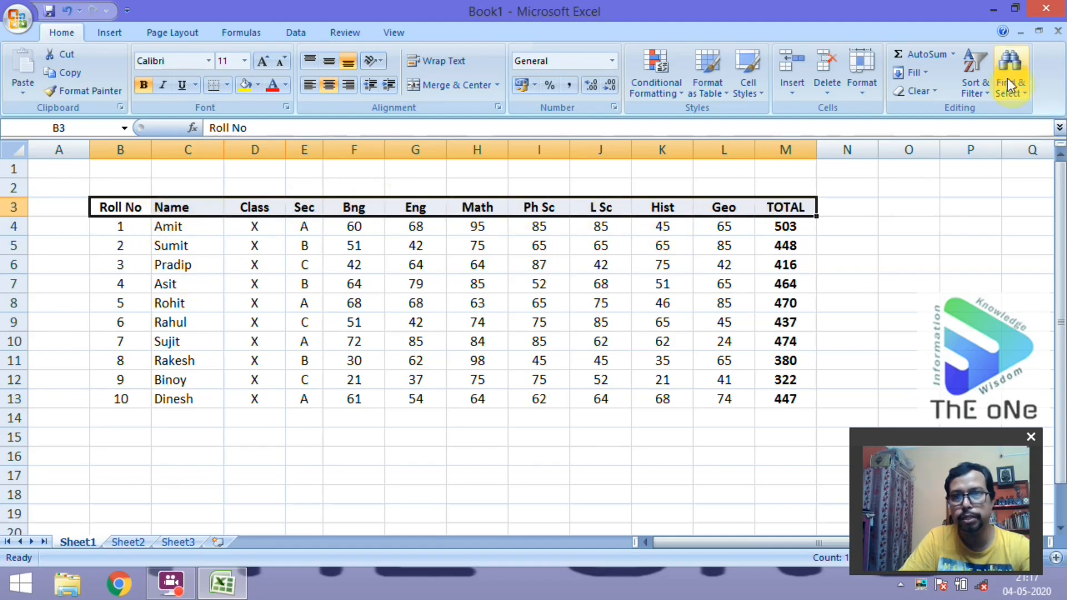
{"action": "left_click", "coordinate": [979, 90]}
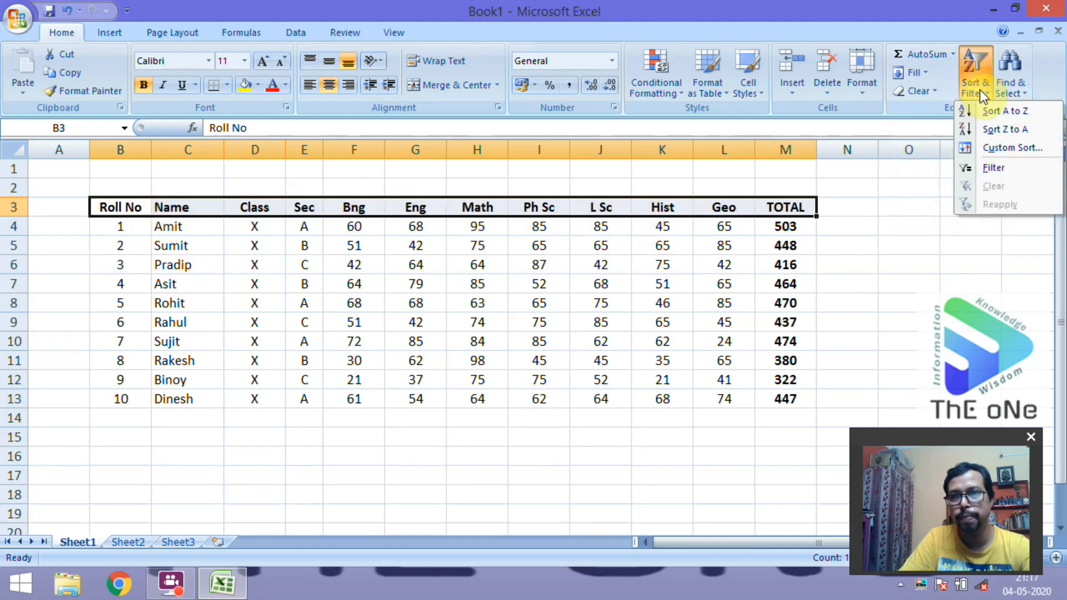
{"action": "left_click", "coordinate": [988, 170]}
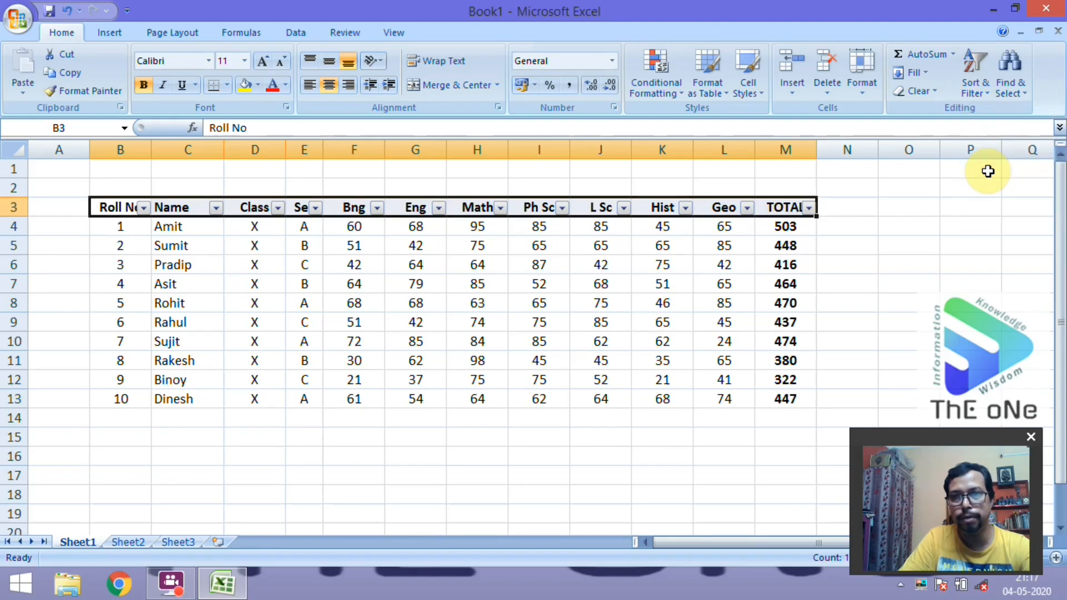
{"action": "left_click", "coordinate": [500, 249]}
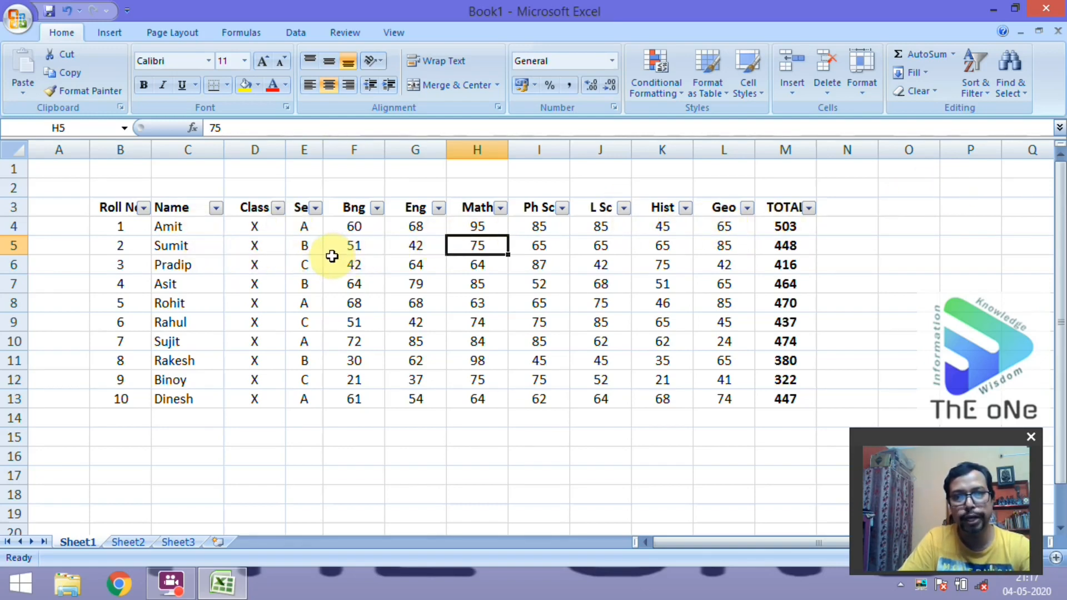
Step: Filter the Sec column so that only students of section A are shown
{"action": "left_click", "coordinate": [318, 212]}
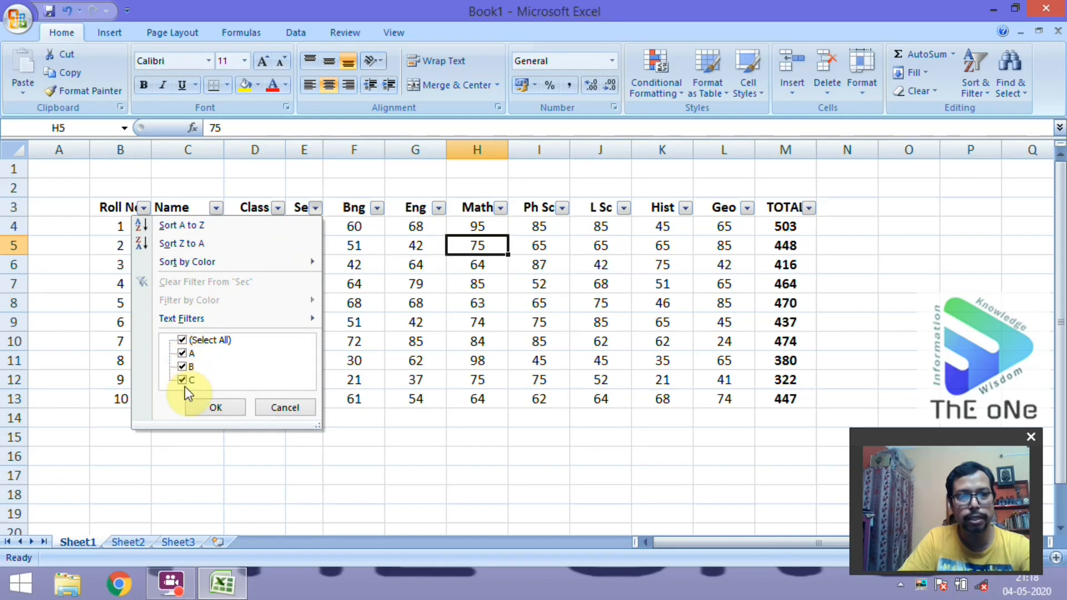
{"action": "left_click", "coordinate": [183, 341]}
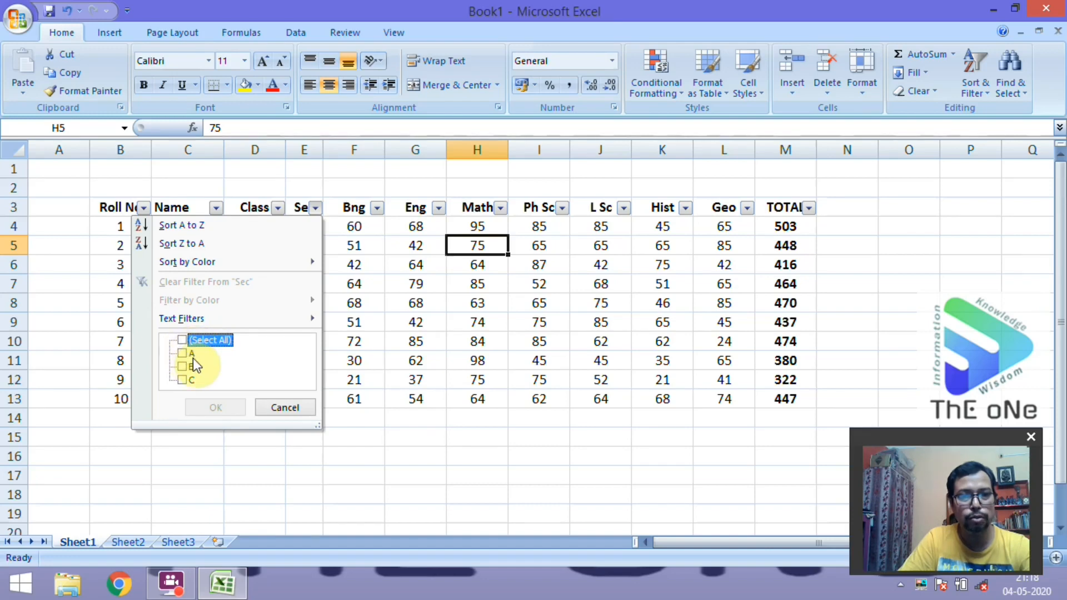
{"action": "left_click", "coordinate": [182, 354]}
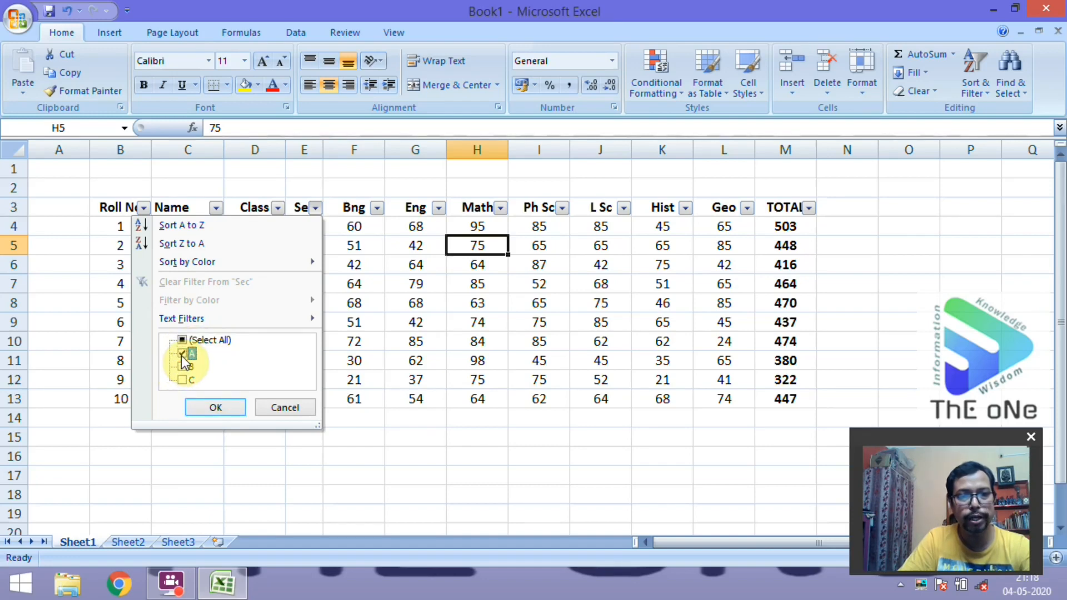
{"action": "left_click", "coordinate": [218, 409]}
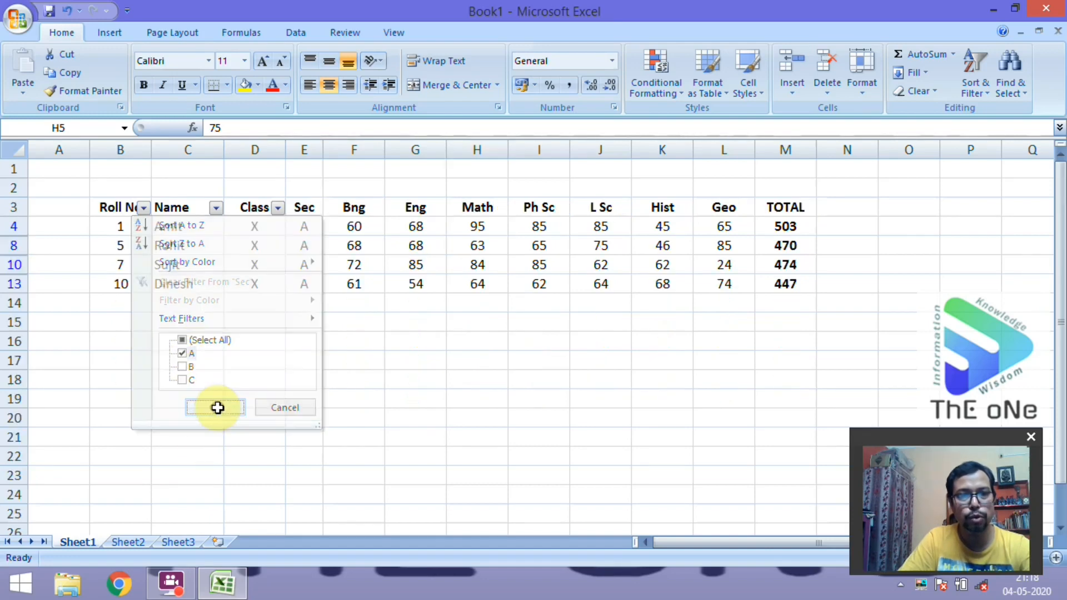
{"action": "left_click", "coordinate": [328, 304]}
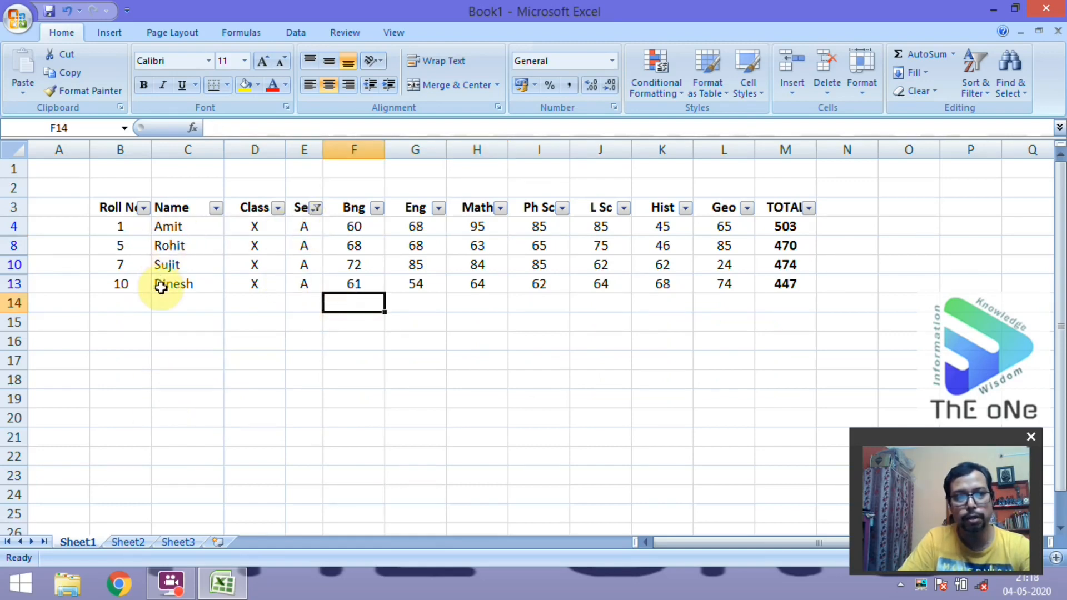
Step: Change the Sec filter to show only students of section B
{"action": "left_click", "coordinate": [312, 210]}
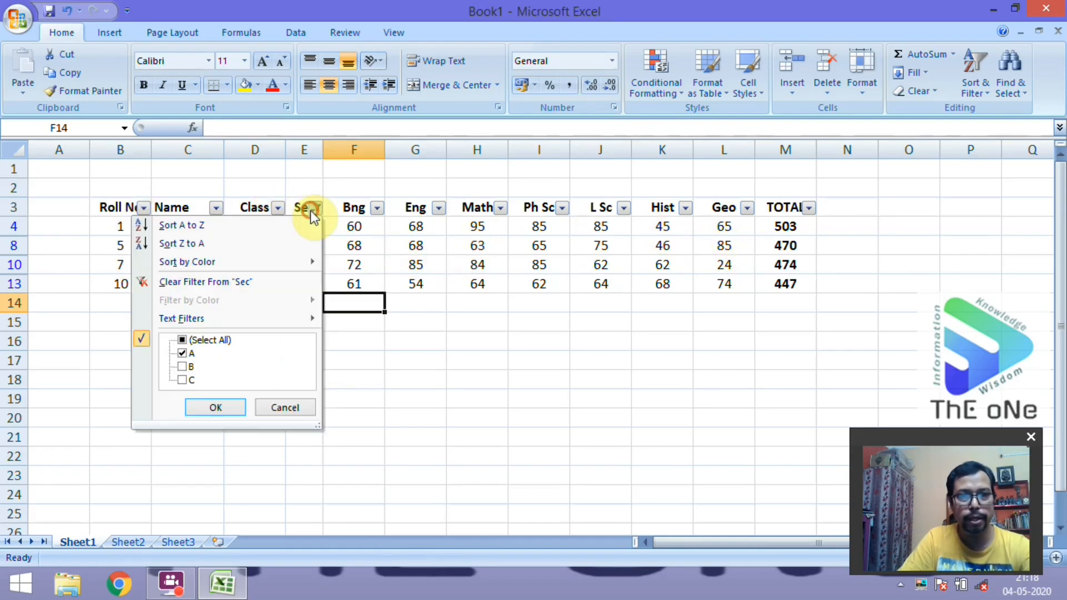
{"action": "left_click", "coordinate": [183, 340]}
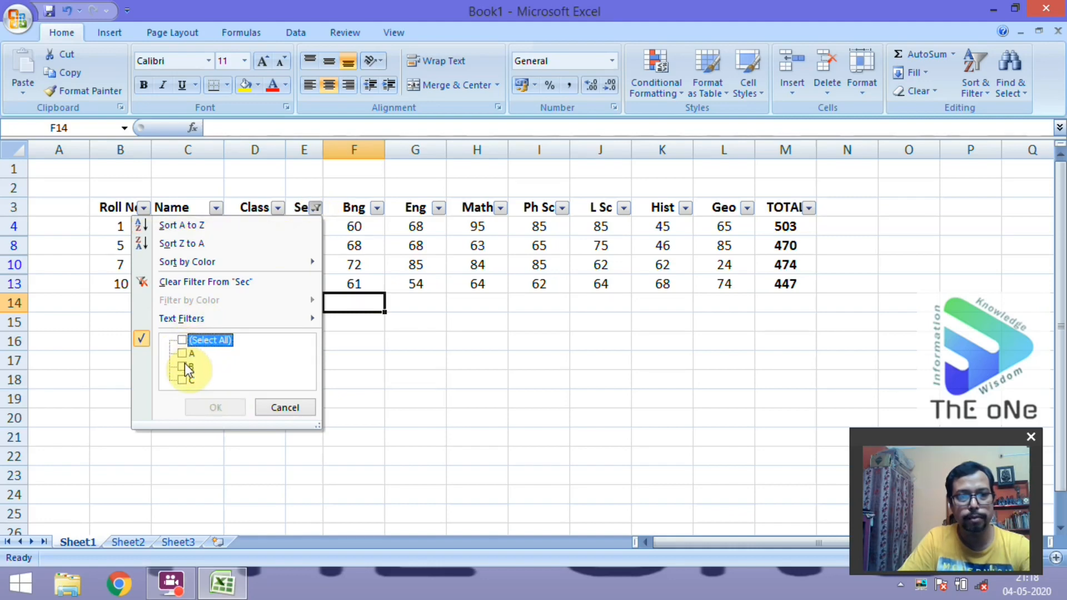
{"action": "left_click", "coordinate": [182, 367]}
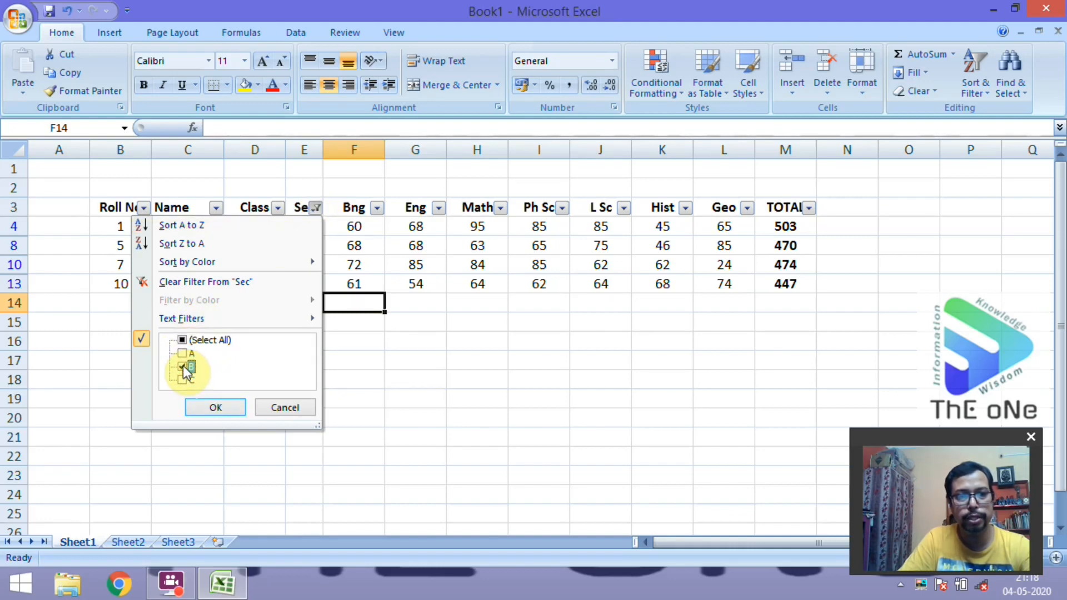
{"action": "left_click", "coordinate": [214, 409]}
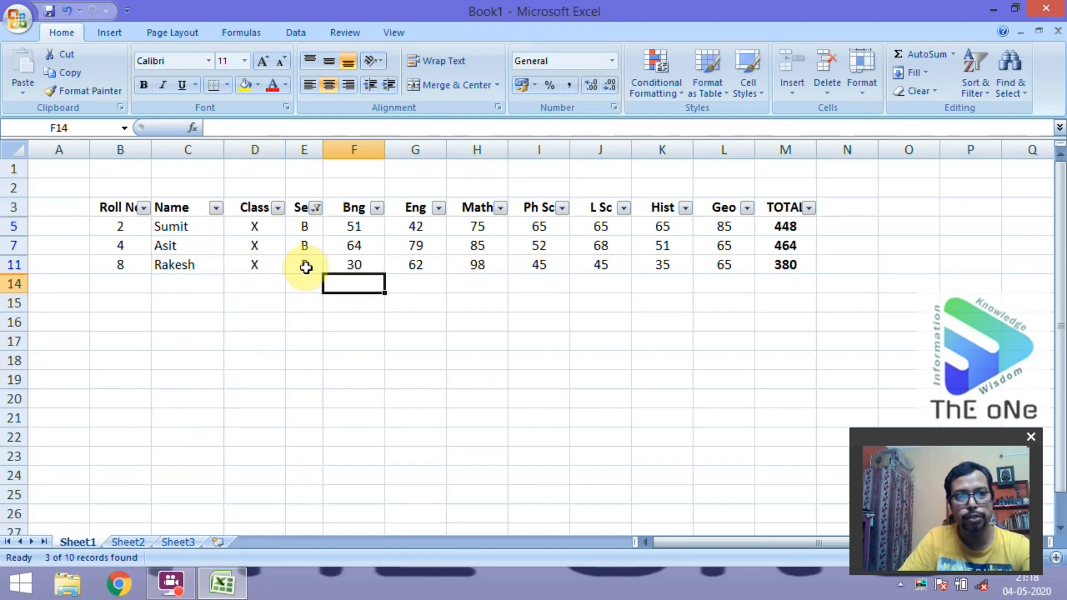
Step: Add section A to the Sec filter so that students of both A and B are listed
{"action": "left_click", "coordinate": [314, 208]}
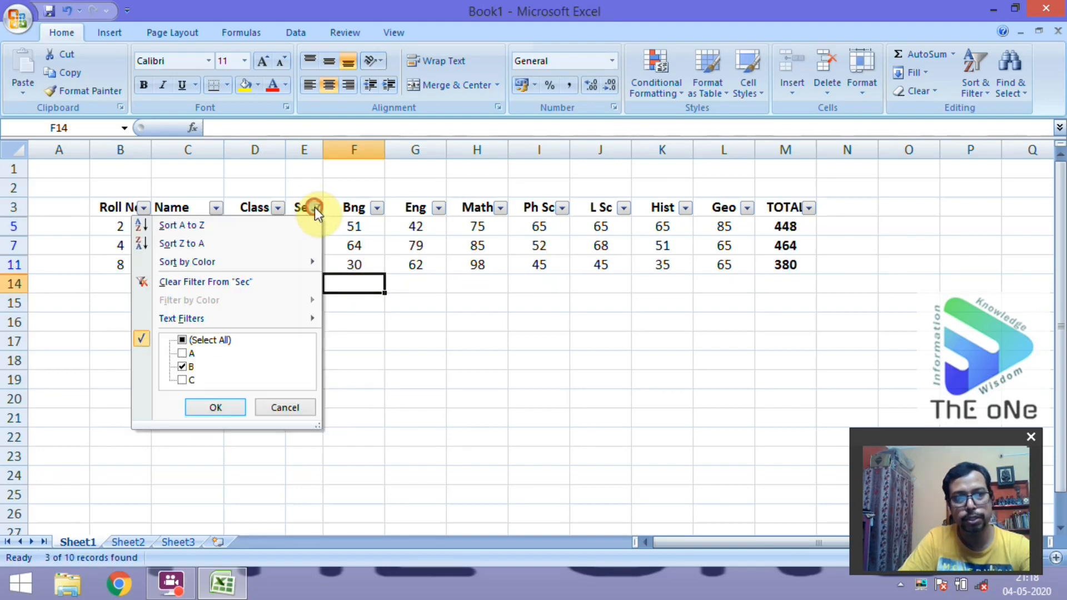
{"action": "left_click", "coordinate": [187, 354]}
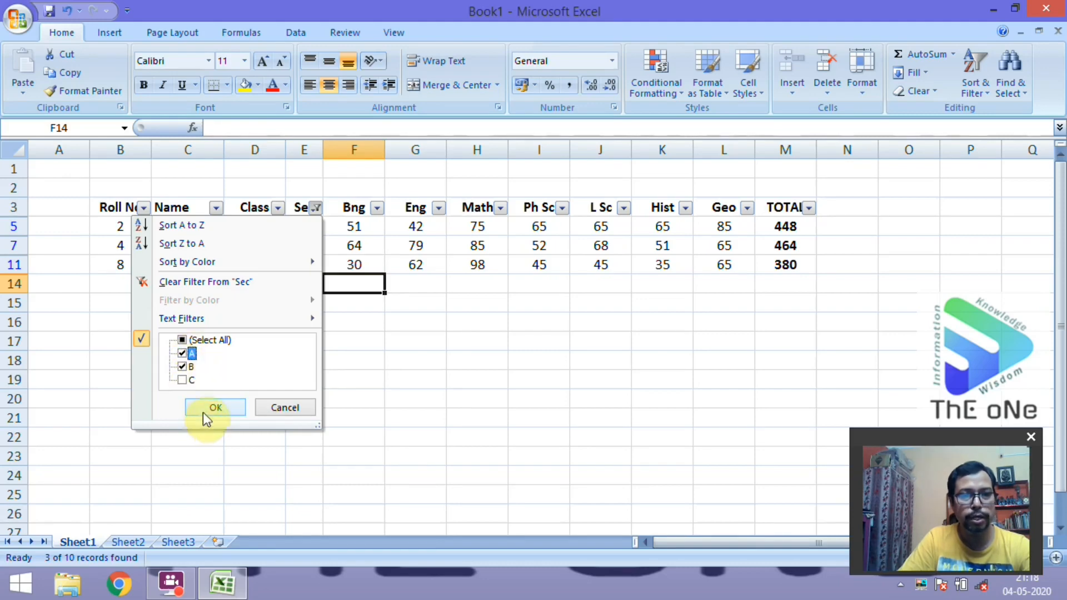
{"action": "left_click", "coordinate": [216, 409]}
{"action": "left_click", "coordinate": [355, 340]}
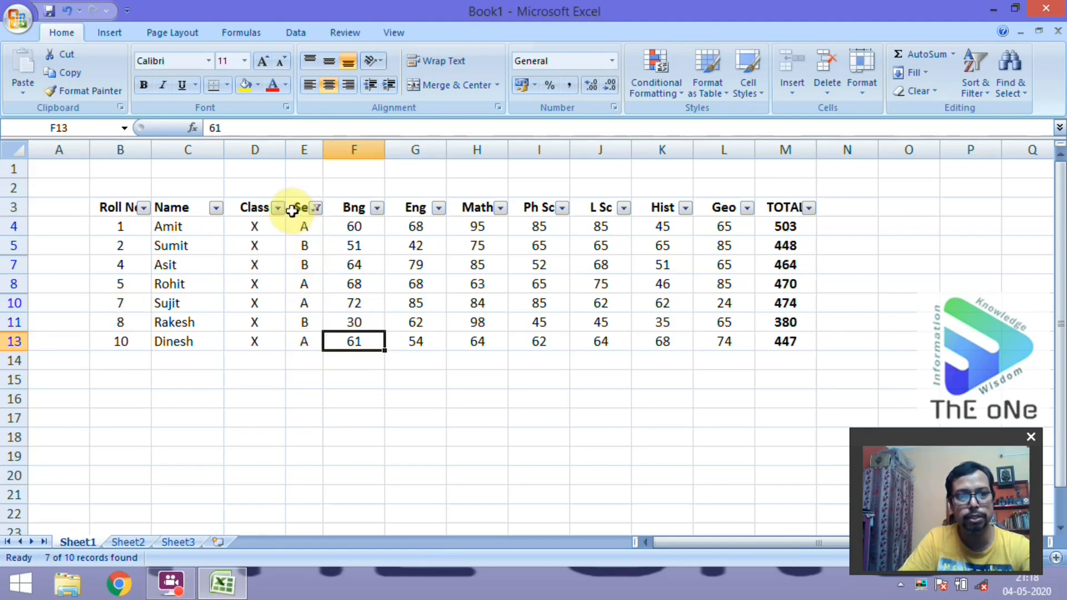
Step: Reselect all values in the Sec filter to show the students of every section
{"action": "left_click", "coordinate": [314, 210]}
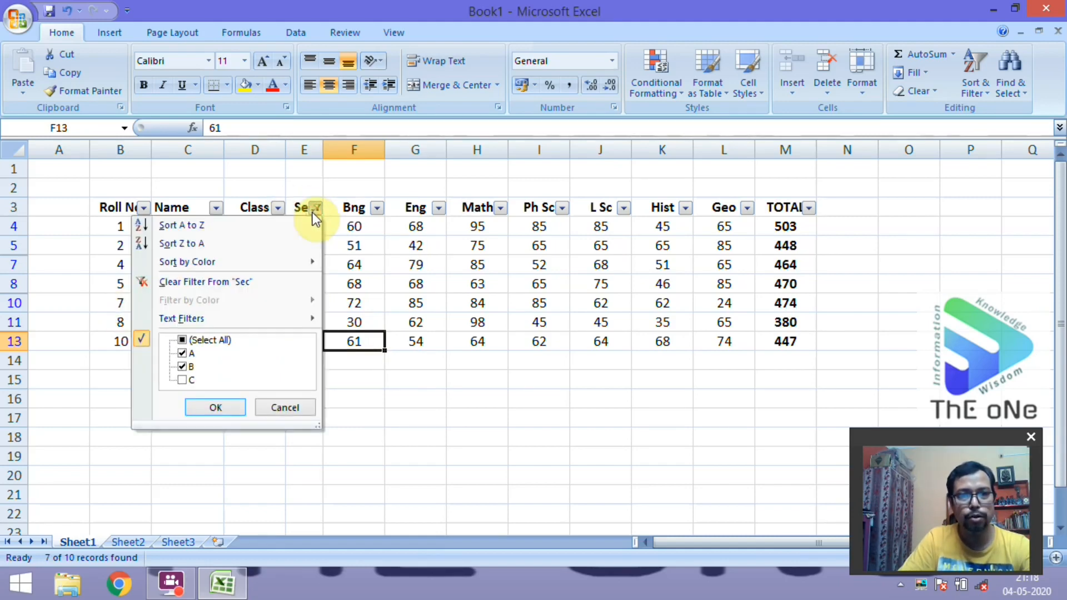
{"action": "left_click", "coordinate": [182, 340]}
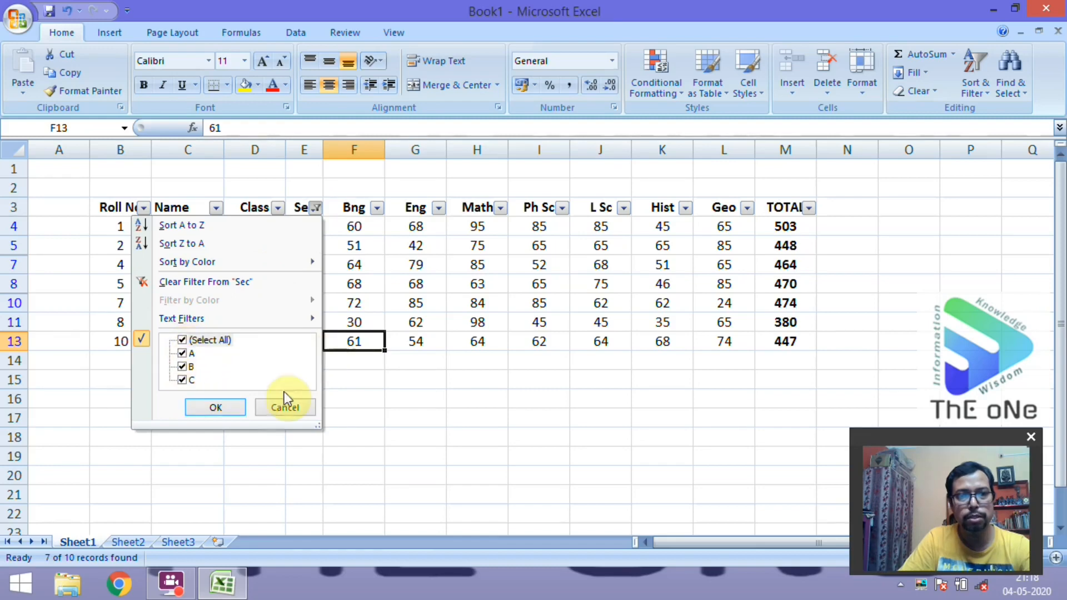
{"action": "left_click", "coordinate": [215, 407]}
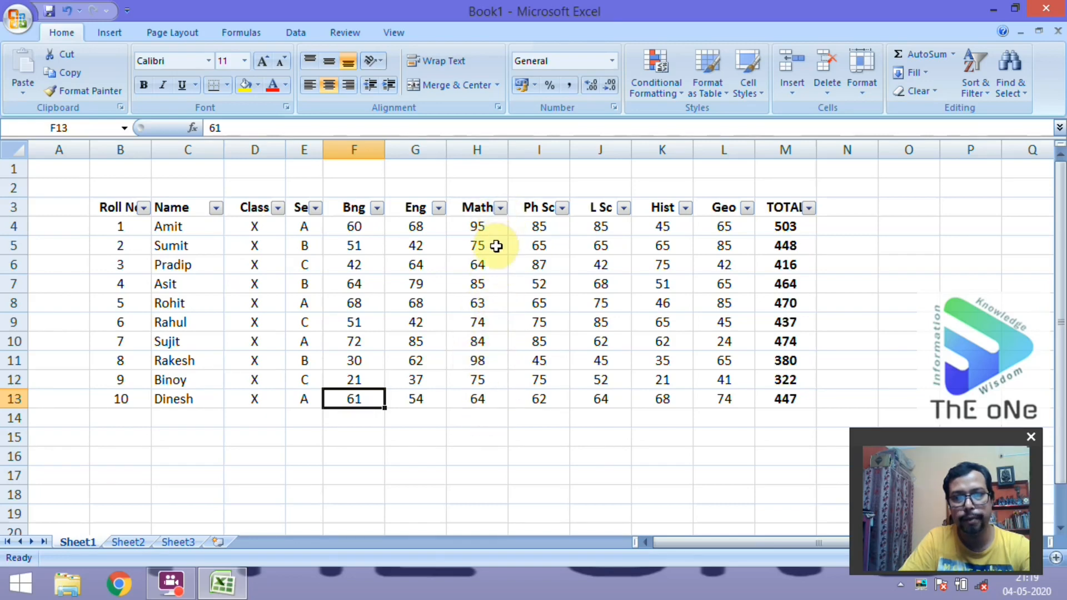
Step: Filter the Math column to show only the students with 64 marks
{"action": "left_click", "coordinate": [500, 210]}
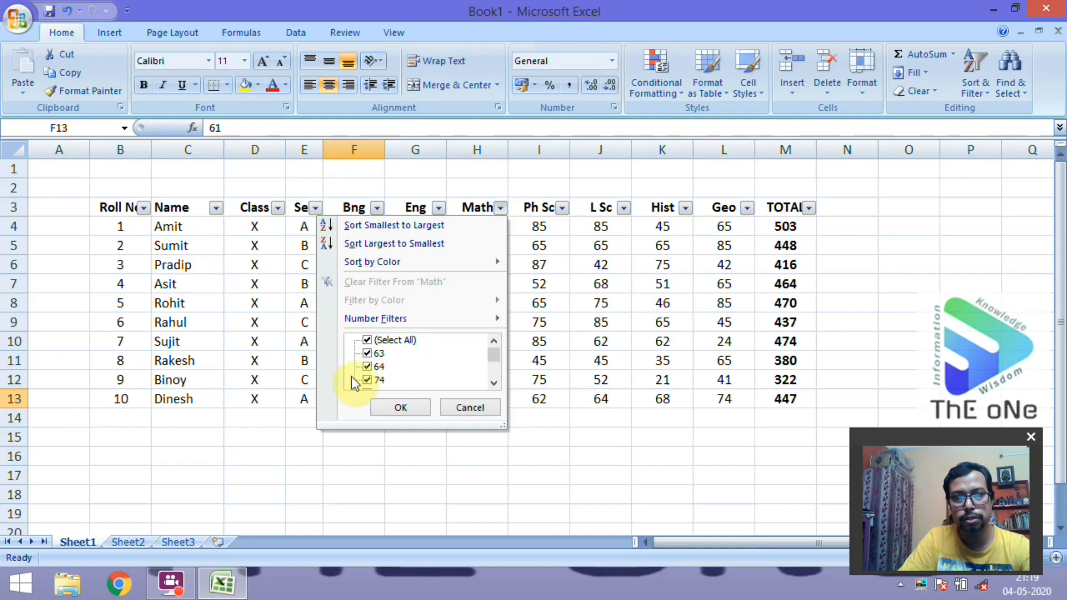
{"action": "left_click", "coordinate": [369, 340]}
{"action": "left_click", "coordinate": [495, 358]}
{"action": "left_click", "coordinate": [368, 365]}
{"action": "left_click", "coordinate": [388, 404]}
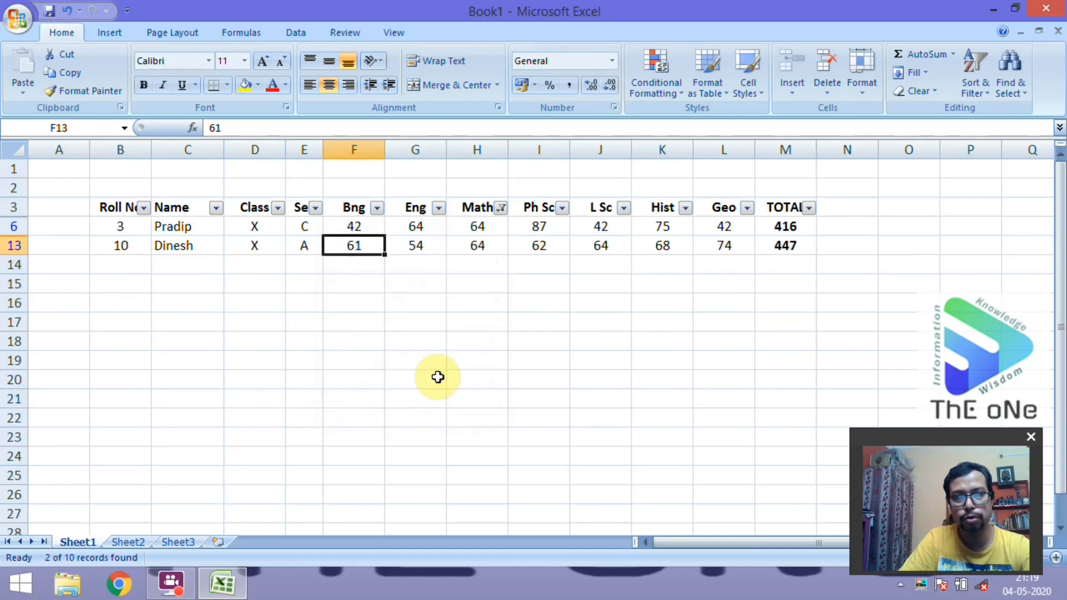
{"action": "left_click", "coordinate": [435, 375]}
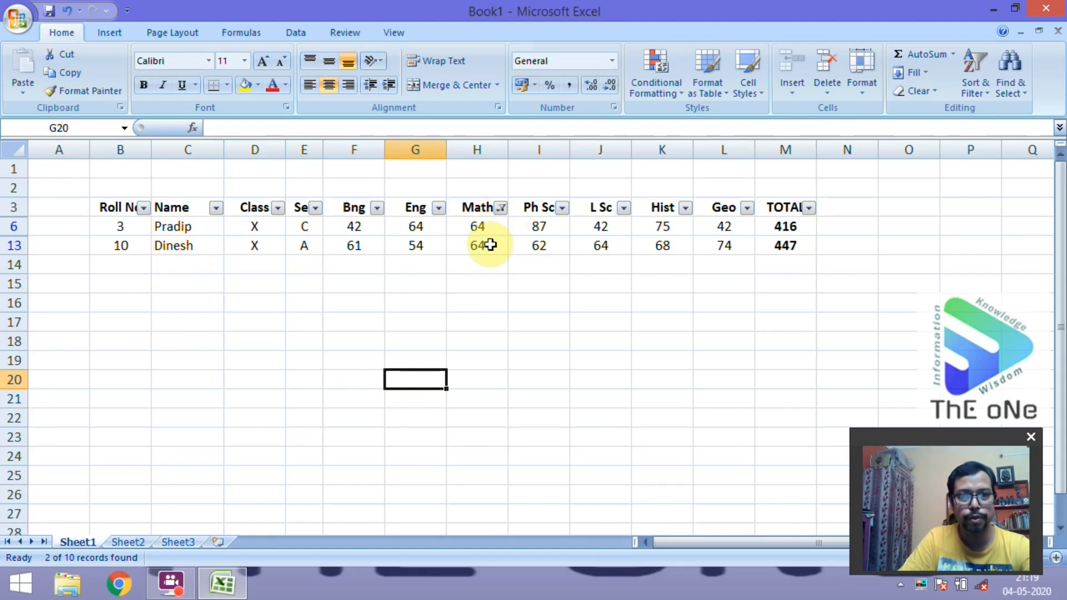
Step: Reselect all values in the Math filter to show every student record again
{"action": "left_click", "coordinate": [501, 207]}
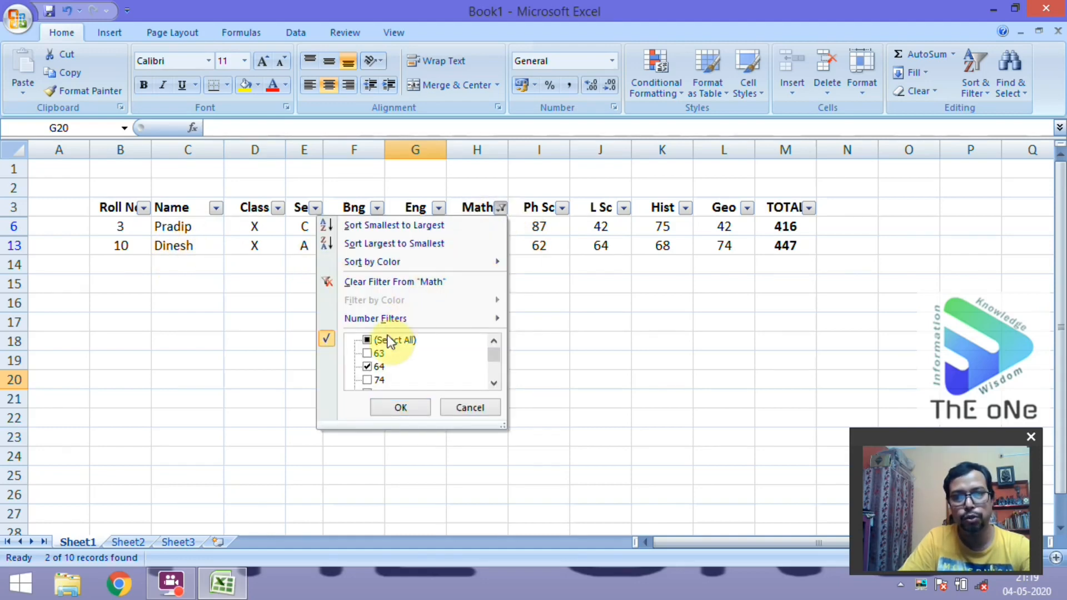
{"action": "left_click", "coordinate": [366, 340]}
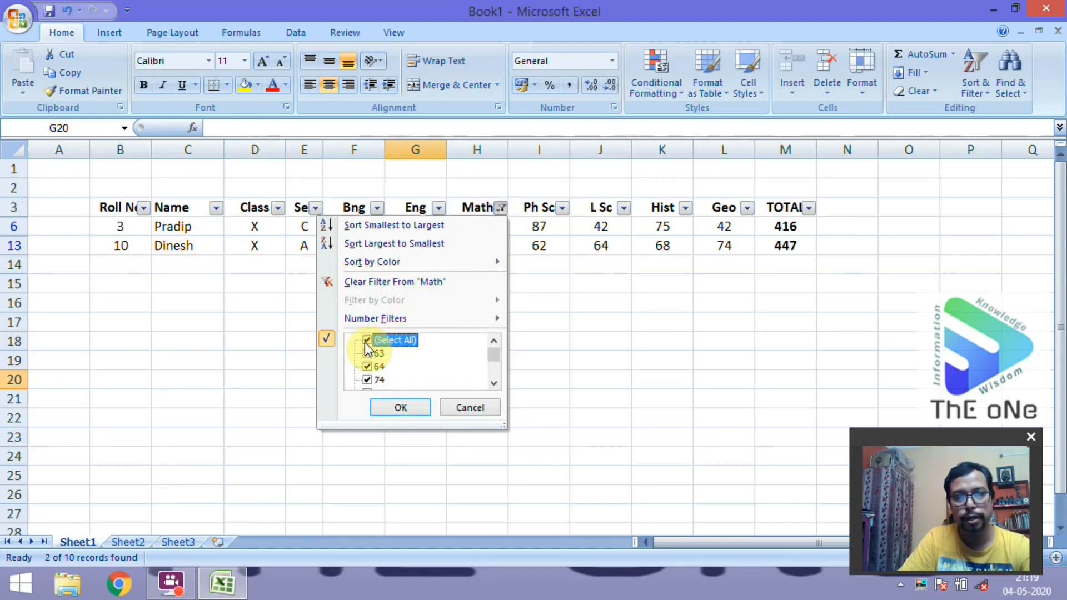
{"action": "left_click", "coordinate": [400, 407]}
{"action": "left_click", "coordinate": [478, 321]}
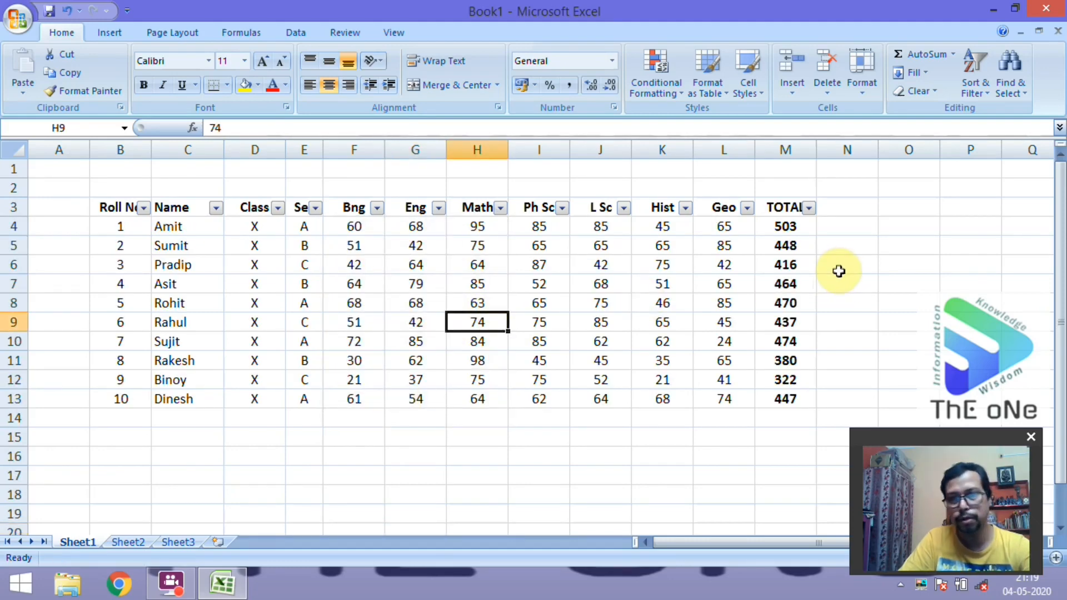